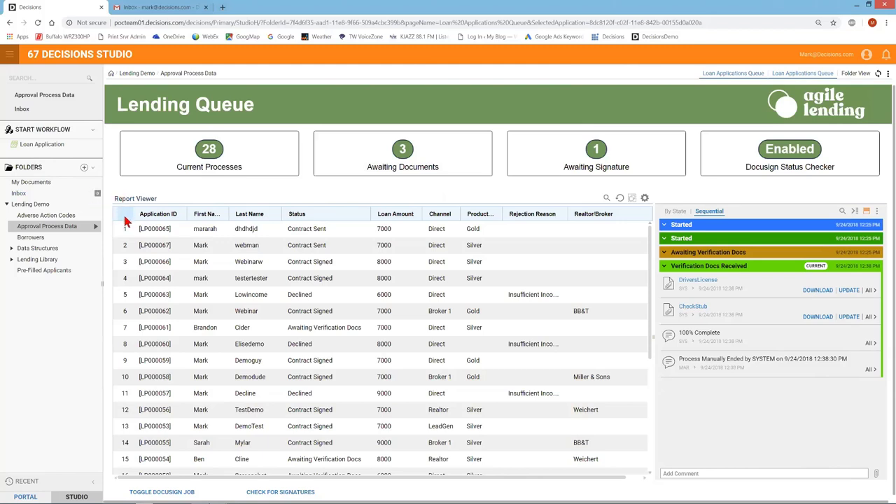
# Step: Load application LP000065's timeline from the report grid, showing Contract Sent as the current step
pyautogui.click(157, 301)
pyautogui.click(315, 228)
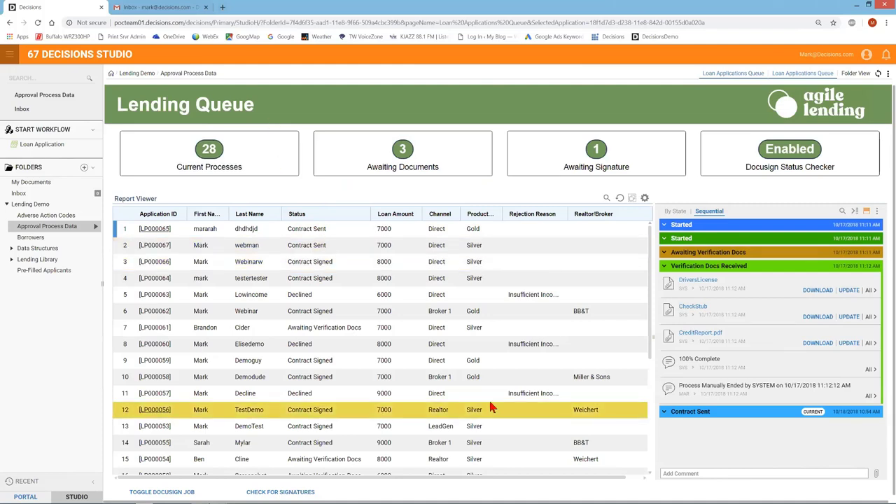
# Step: Start a new Loan Application and enter the applicant's name, street address and zip code
pyautogui.click(40, 144)
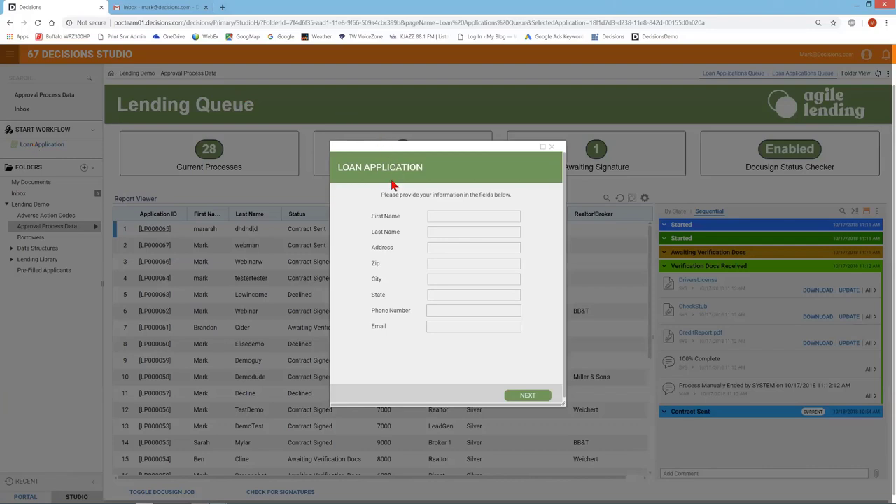
pyautogui.click(438, 219)
pyautogui.click(448, 233)
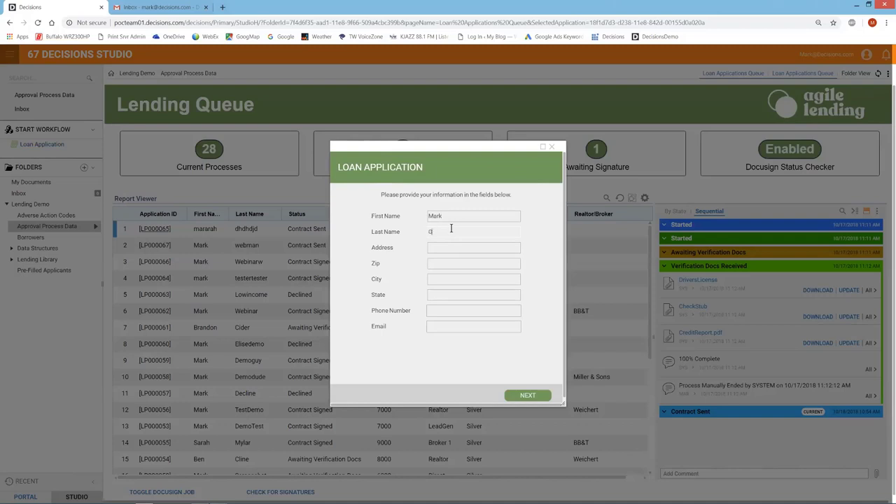
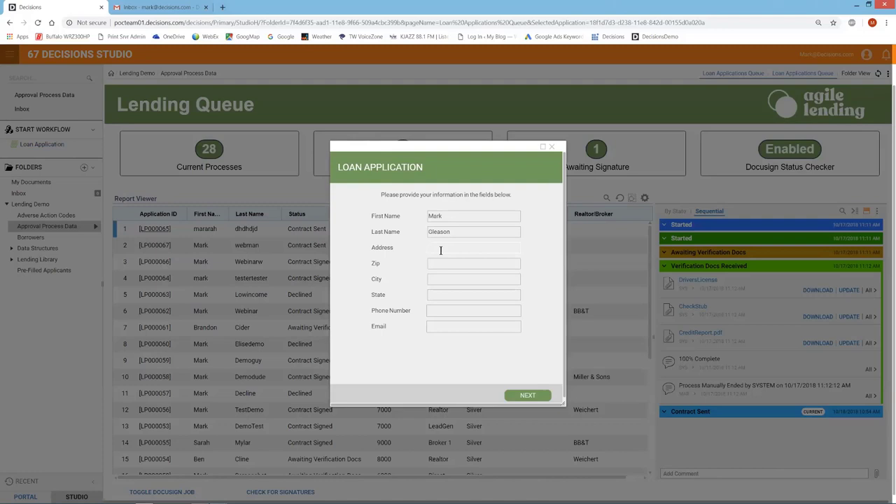
pyautogui.press('Tab')
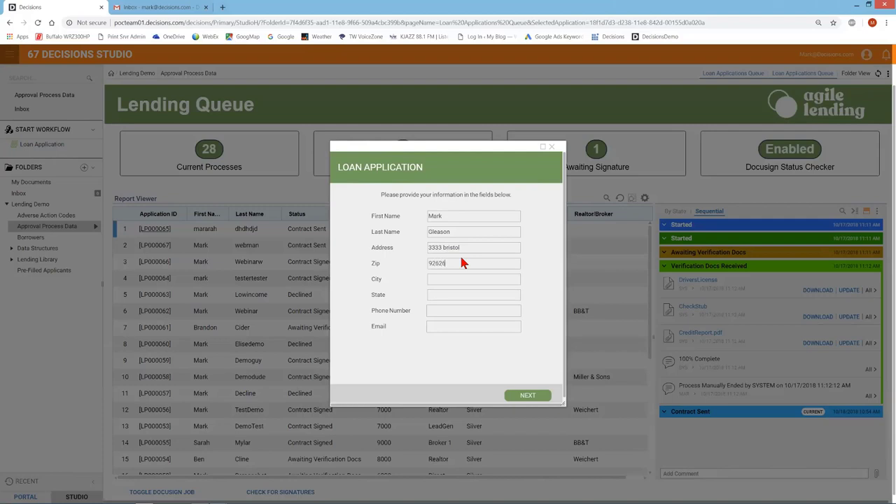
pyautogui.write('92626')
pyautogui.press('Tab')
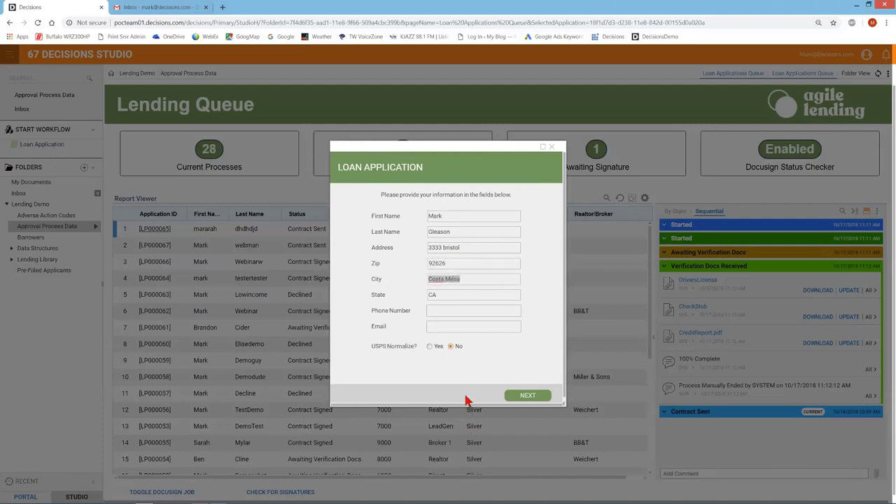
# Step: Add the applicant's phone and email, set USPS Normalize to Yes, and go to page two
pyautogui.click(444, 308)
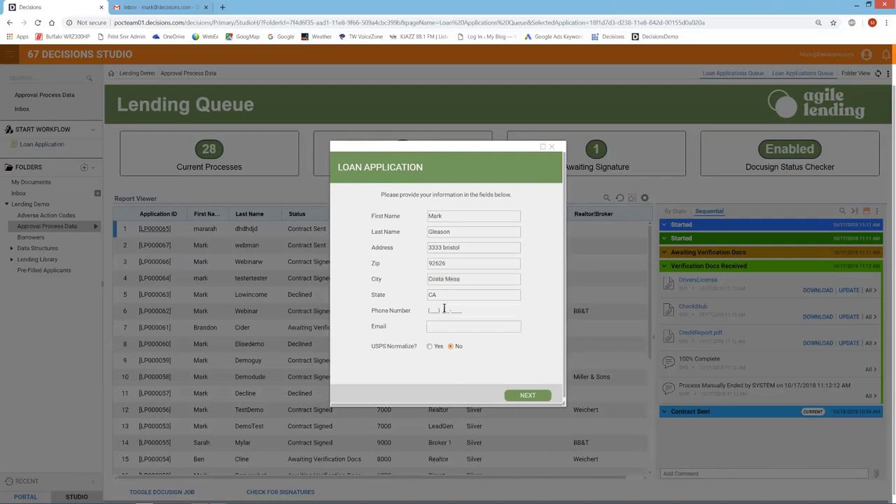
pyautogui.click(453, 325)
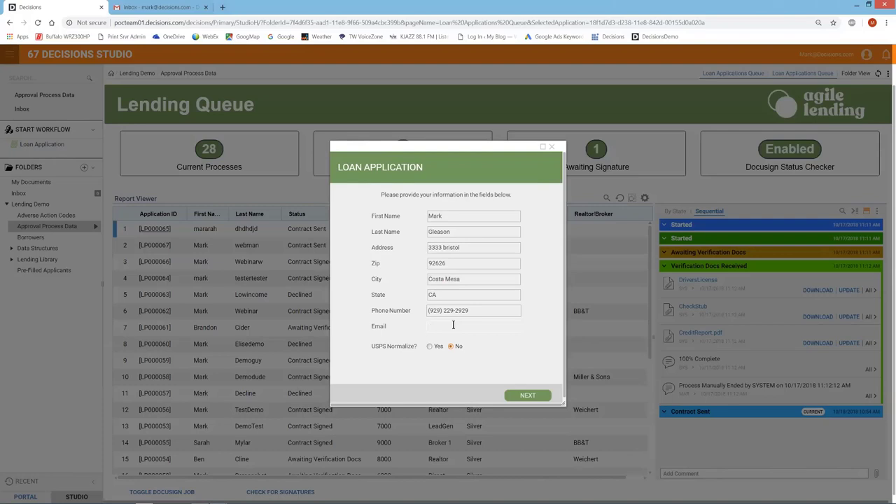
pyautogui.click(451, 347)
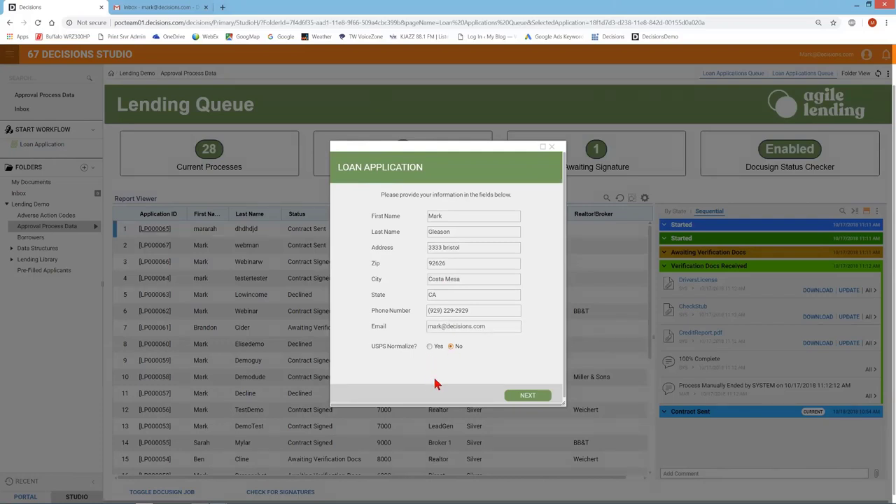
pyautogui.click(430, 346)
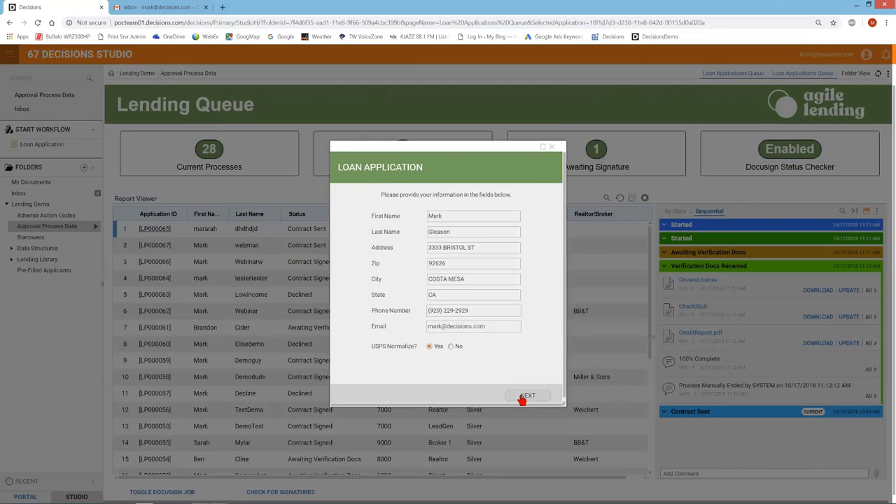
pyautogui.click(524, 396)
# Step: Enter the applicant's Social Security Number and date of birth
pyautogui.click(451, 178)
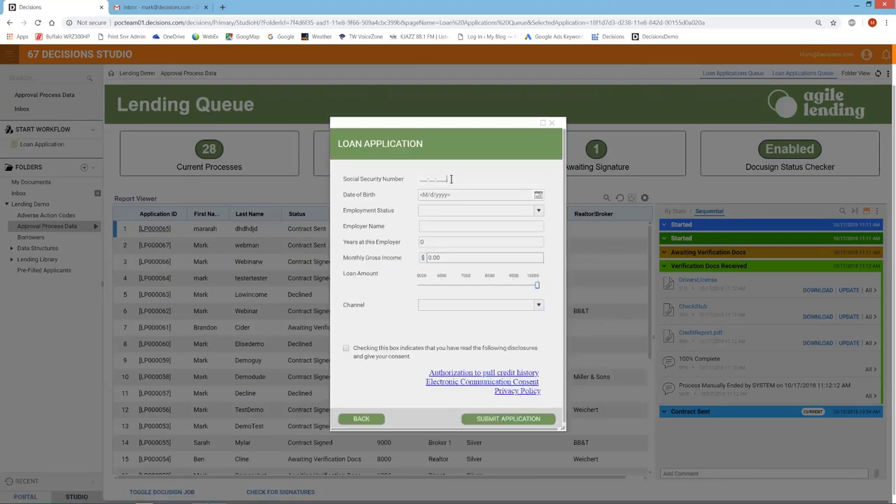
pyautogui.write('242-42-4242')
pyautogui.click(460, 194)
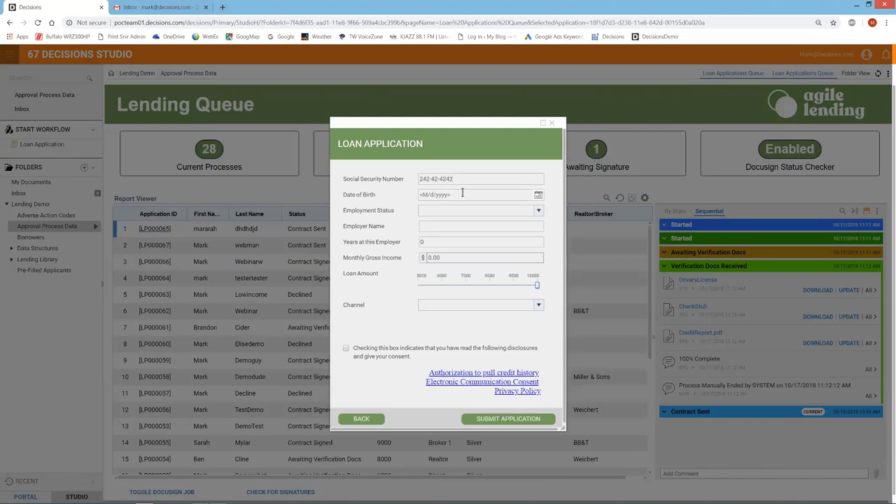
pyautogui.write('10101')
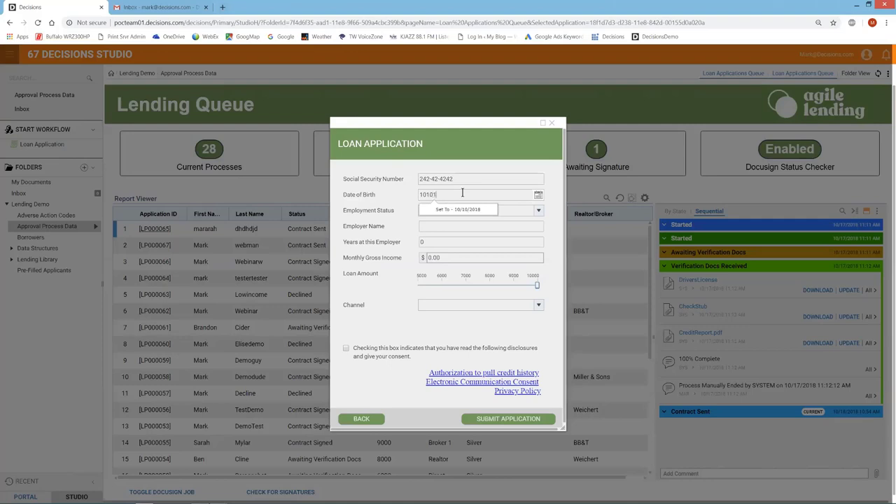
pyautogui.write('990')
pyautogui.click(469, 213)
# Step: Set employment to Employed at 'Somebody' for 10 years with 7000 monthly income
pyautogui.click(538, 211)
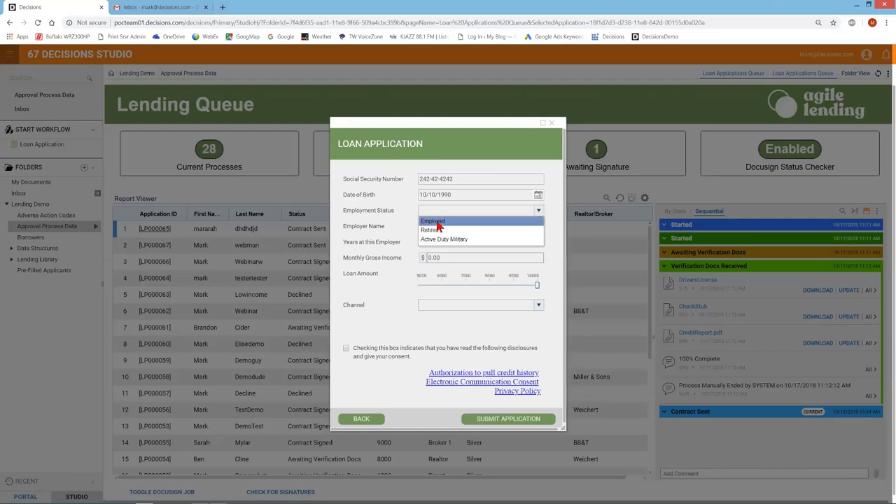
pyautogui.click(434, 221)
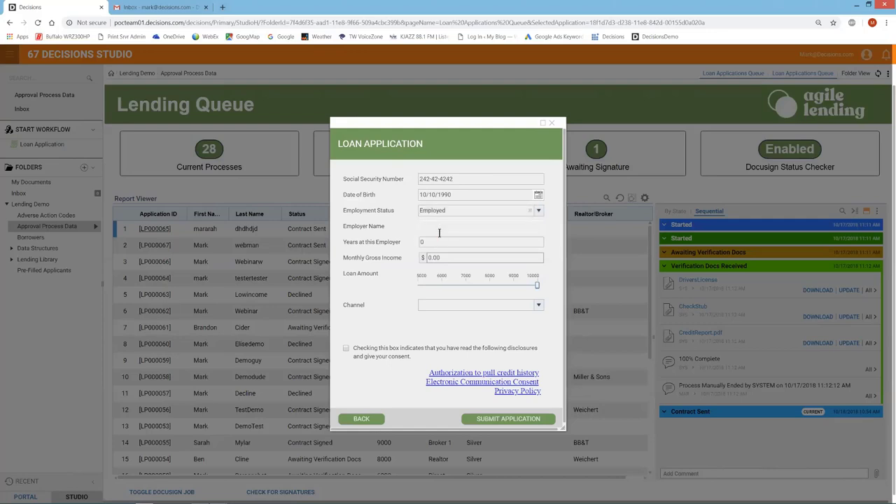
pyautogui.write('Somebody')
pyautogui.press('Tab')
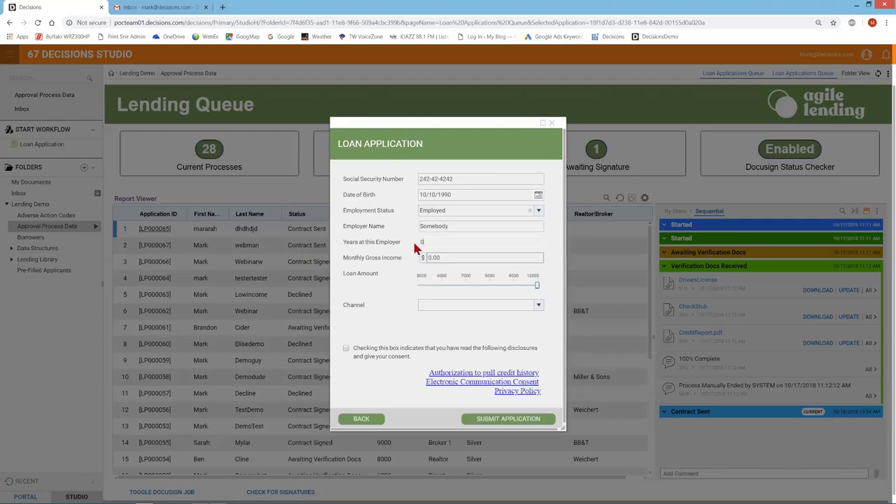
pyautogui.write('10')
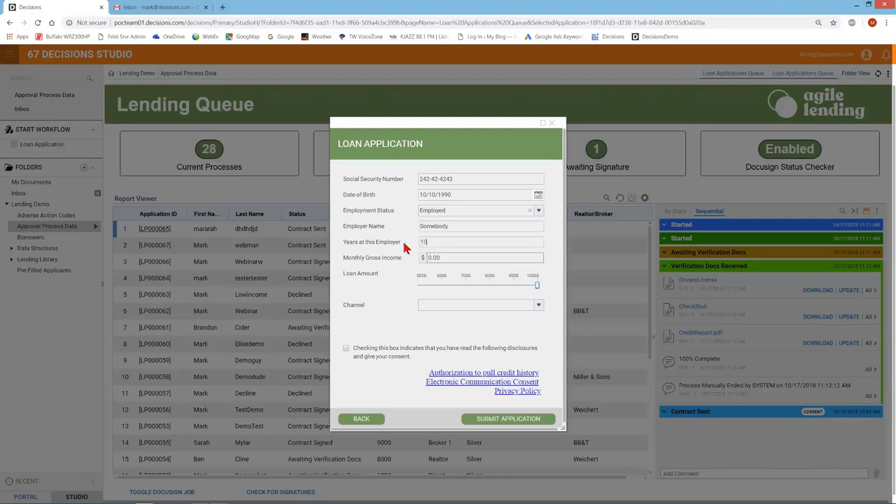
pyautogui.press('Tab')
pyautogui.write('7000')
# Step: Set the loan amount to about 7000 and the Direct channel, give consent, and submit
pyautogui.moveTo(537, 284); pyautogui.dragTo(465, 294)
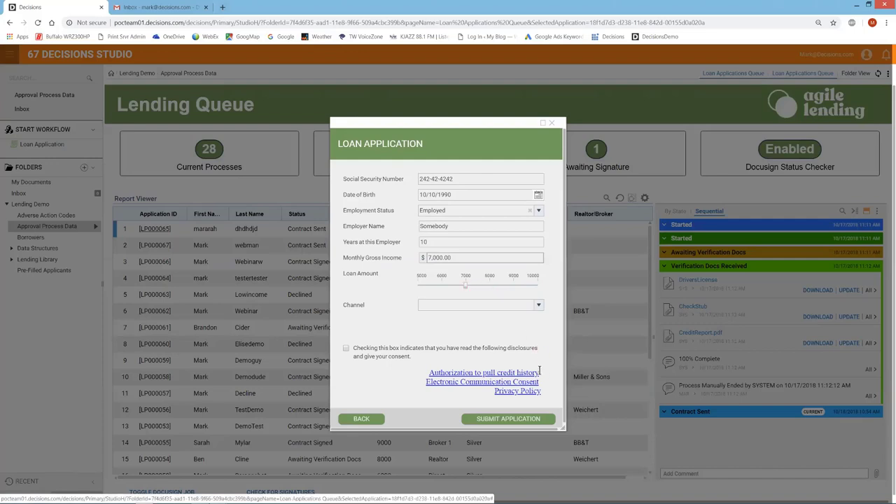
pyautogui.click(539, 307)
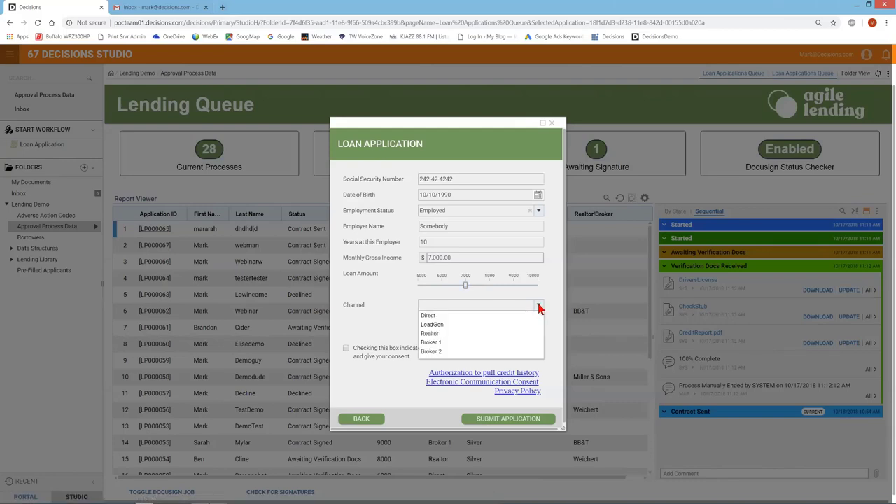
pyautogui.click(433, 319)
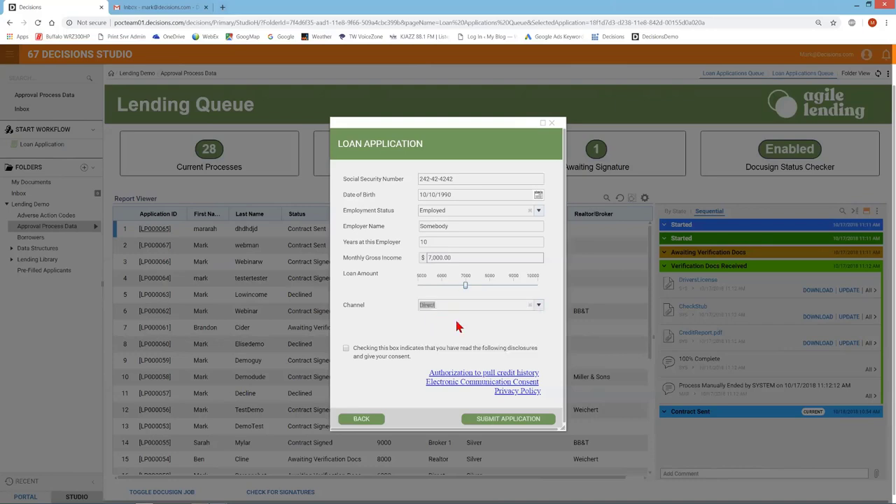
pyautogui.click(538, 308)
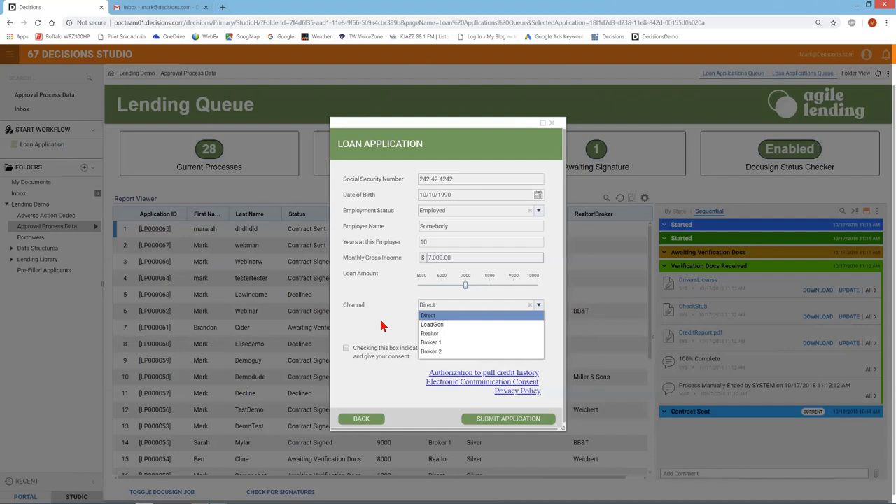
pyautogui.click(428, 317)
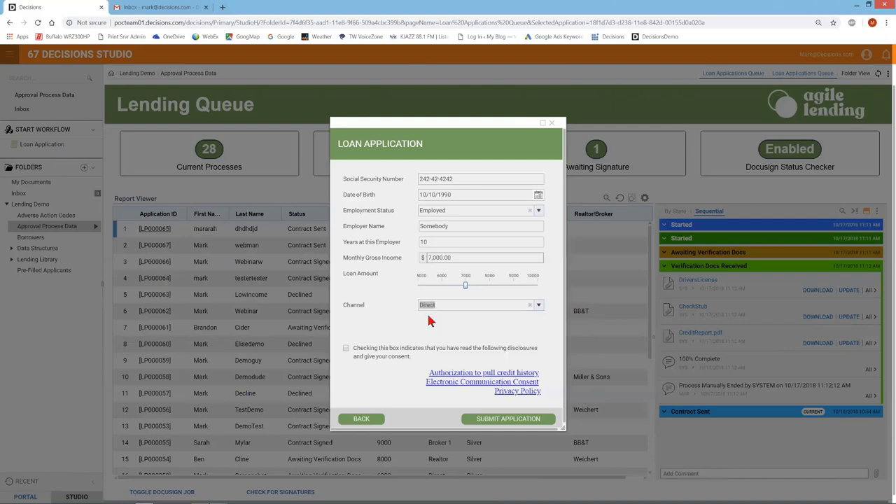
pyautogui.click(345, 348)
pyautogui.click(503, 423)
pyautogui.click(521, 421)
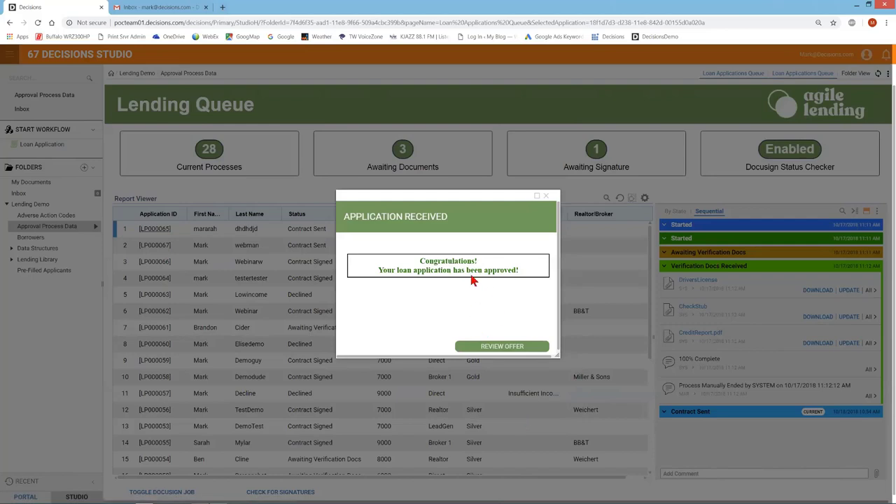
# Step: Review the approved offer and acknowledge the Lending Disclosure (6.50% APR, 48 payments of $166)
pyautogui.click(494, 345)
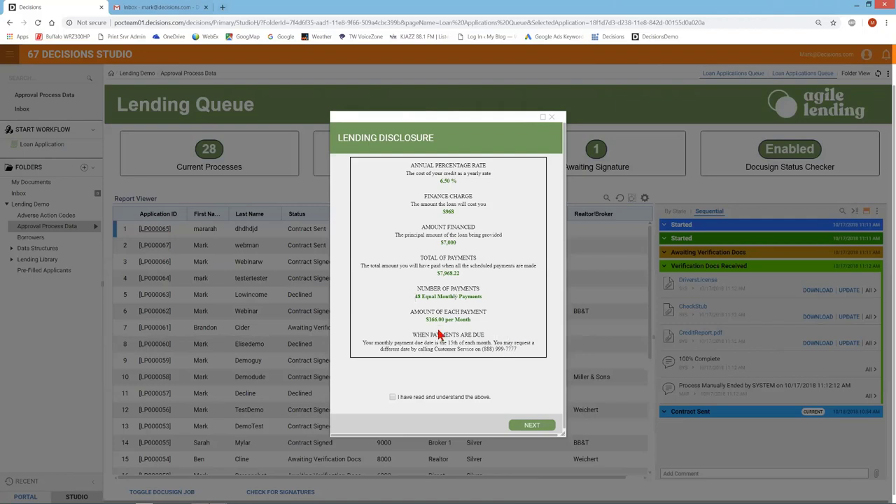
pyautogui.click(392, 398)
pyautogui.click(530, 426)
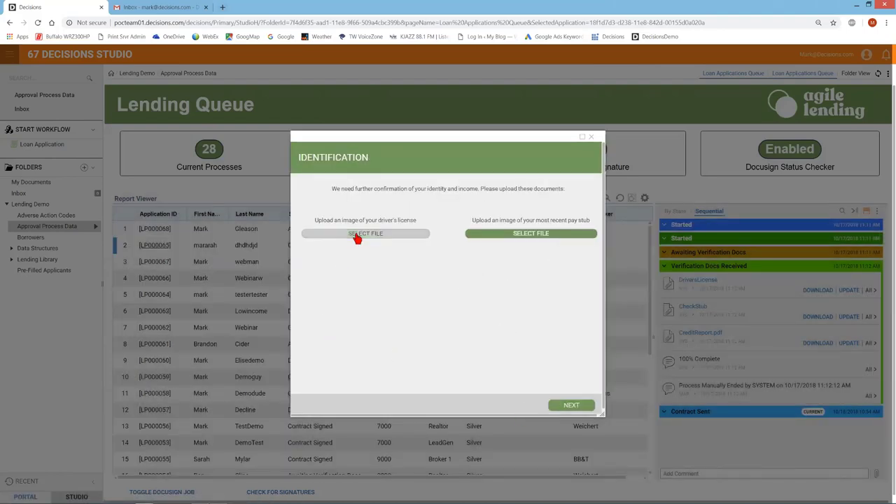
# Step: Upload a student ID image into the driver's license slot
pyautogui.click(355, 238)
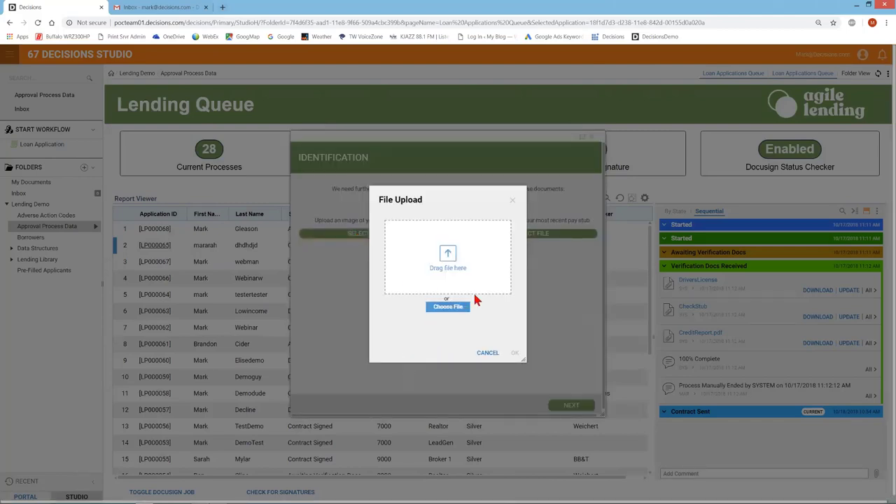
pyautogui.click(441, 308)
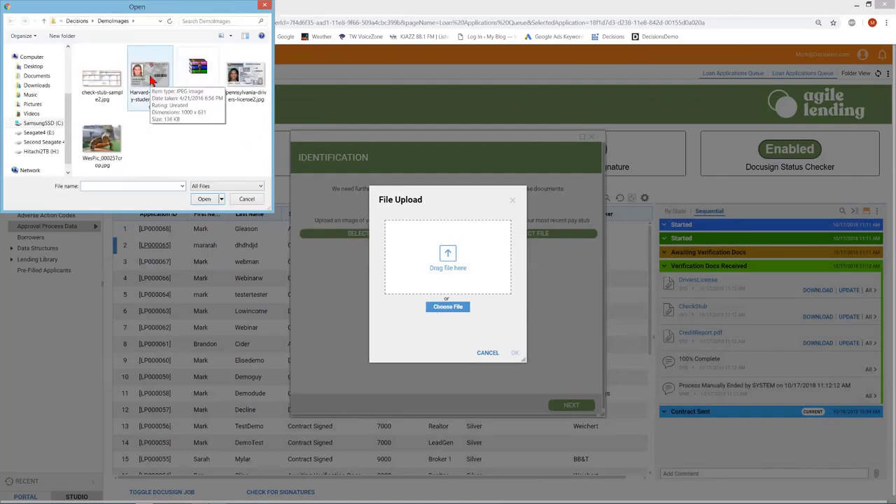
pyautogui.click(150, 80)
pyautogui.click(203, 199)
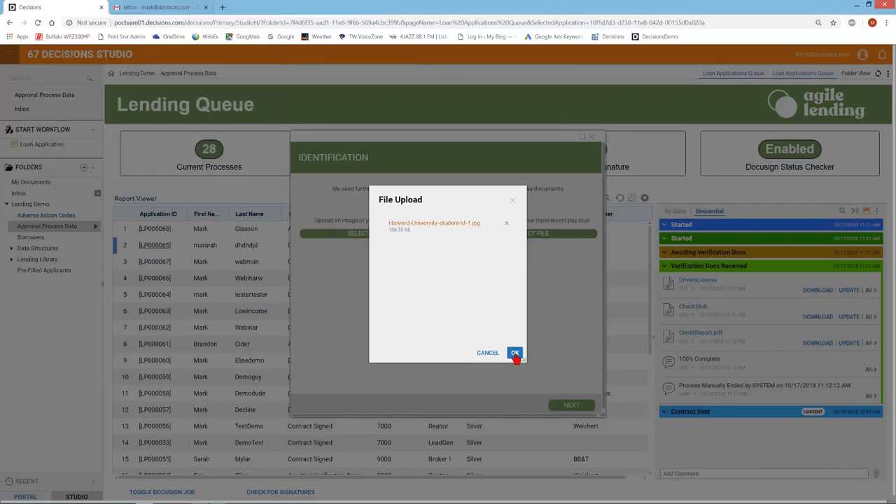
pyautogui.click(515, 352)
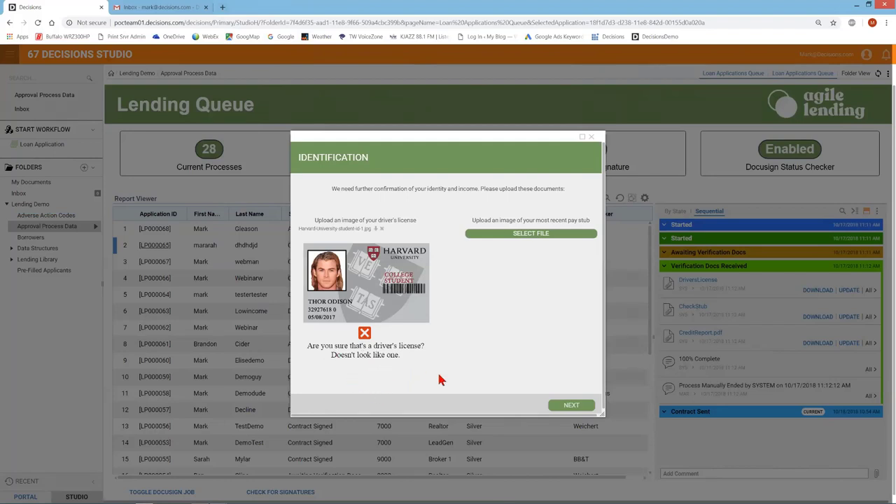
# Step: Replace the rejected image with pennsylvania-drivers-license2.jpg, which is accepted
pyautogui.click(382, 229)
pyautogui.click(382, 234)
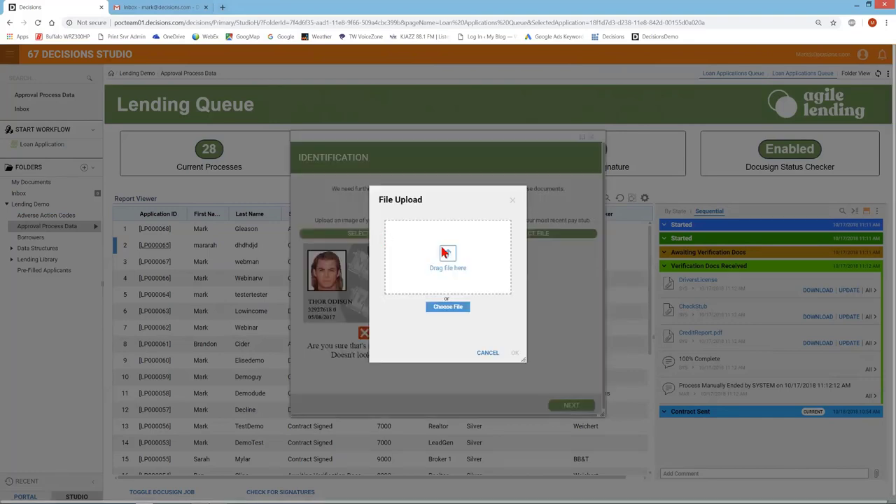
pyautogui.click(451, 308)
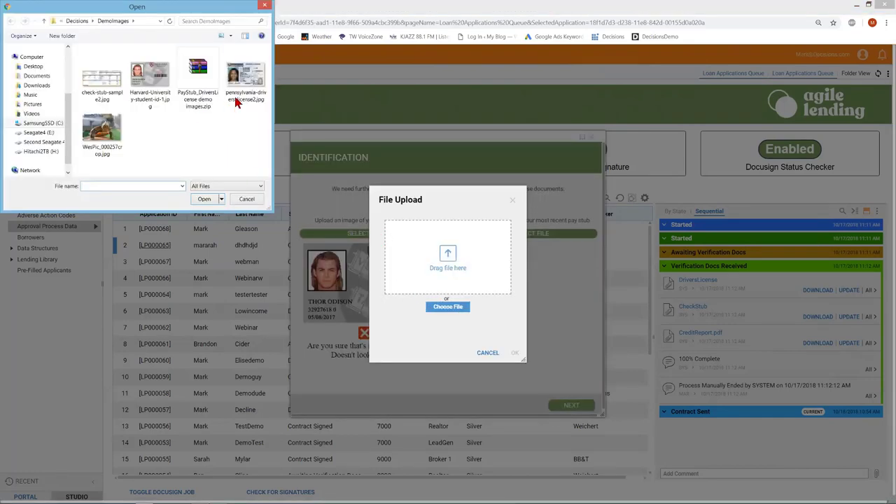
pyautogui.click(245, 78)
pyautogui.doubleClick(245, 79)
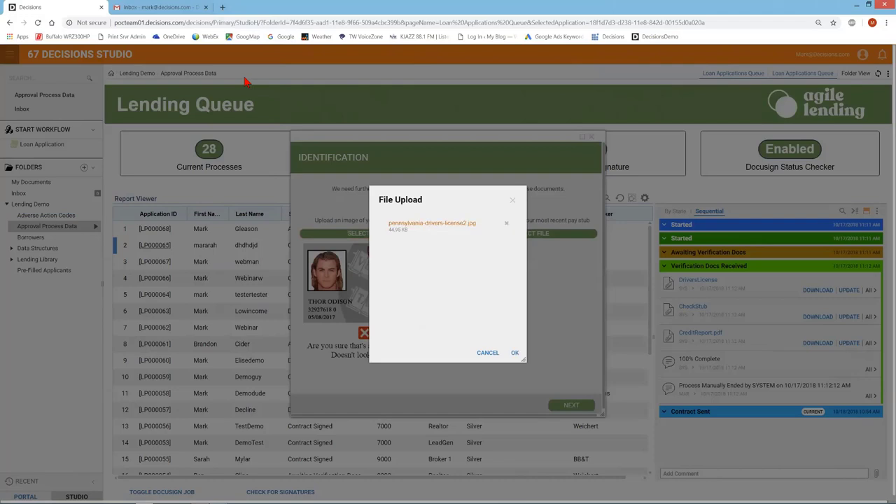
pyautogui.click(516, 354)
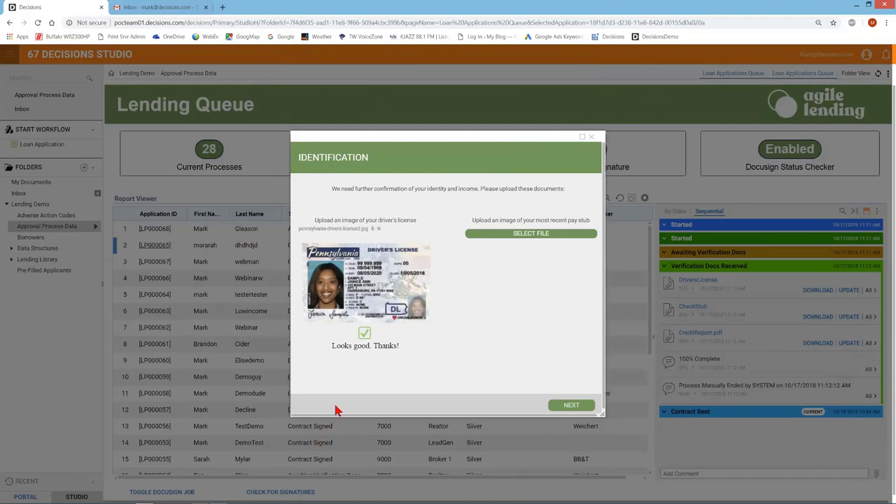
# Step: Upload check-stub-sample2.jpg as the pay stub, submit the documents, and close the thank-you message
pyautogui.click(508, 236)
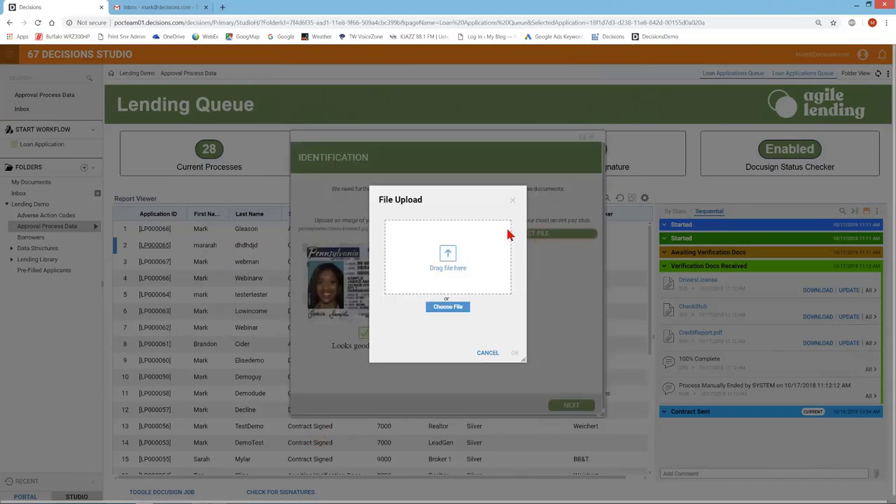
pyautogui.click(446, 308)
pyautogui.doubleClick(102, 81)
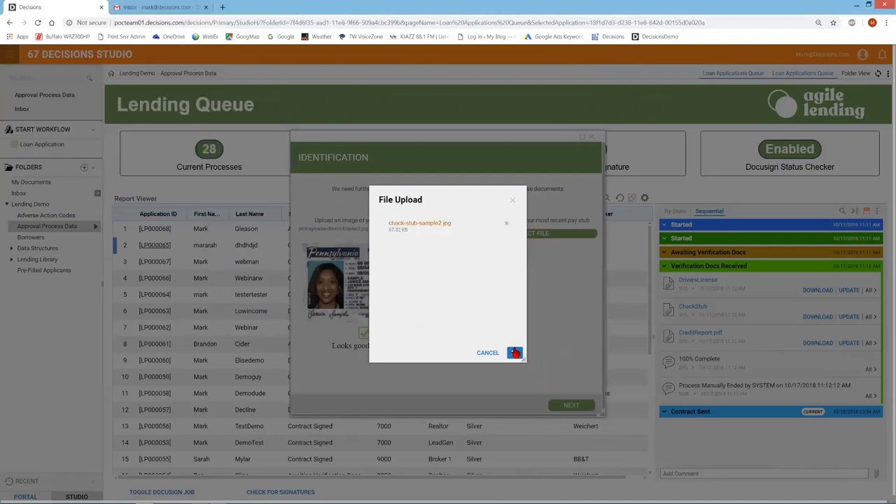
pyautogui.click(514, 352)
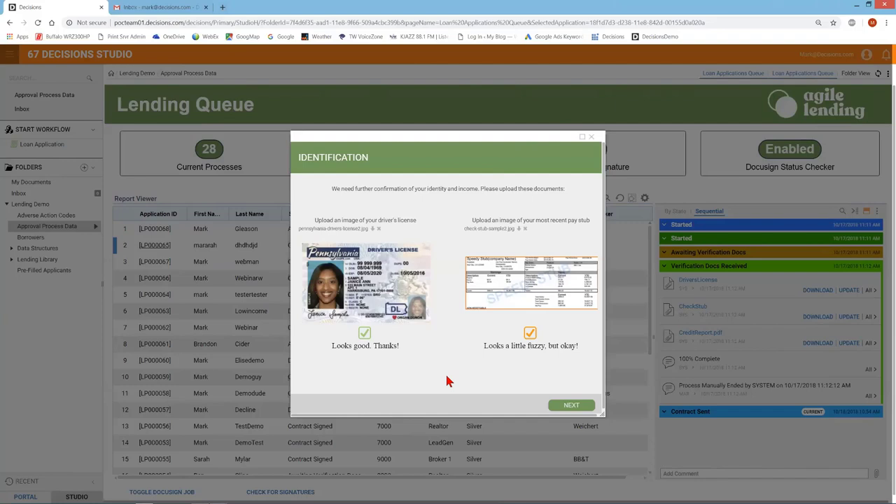
pyautogui.click(569, 407)
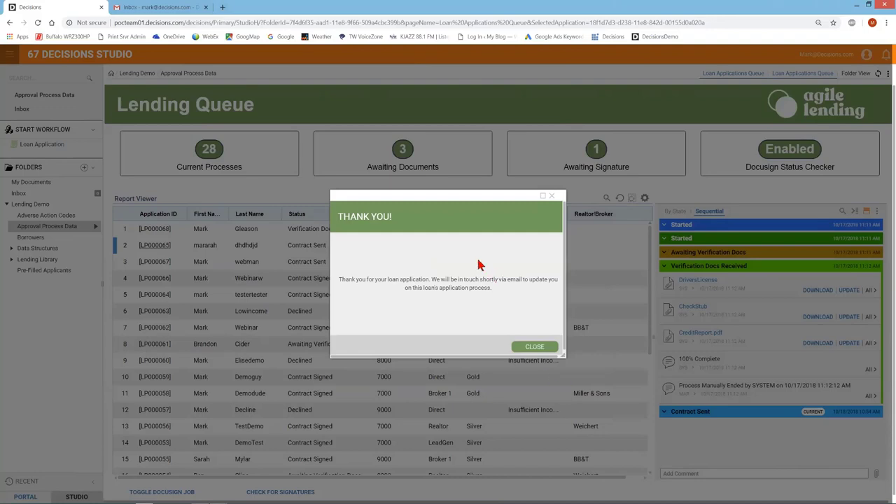
pyautogui.click(524, 345)
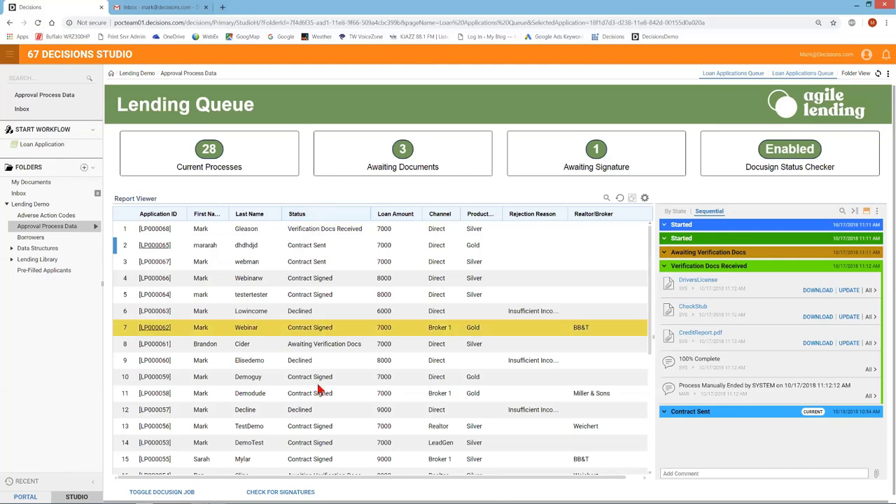
# Step: Open the LP000068 application ID link from the first row of the Lending Queue
pyautogui.click(310, 234)
pyautogui.rightClick(308, 235)
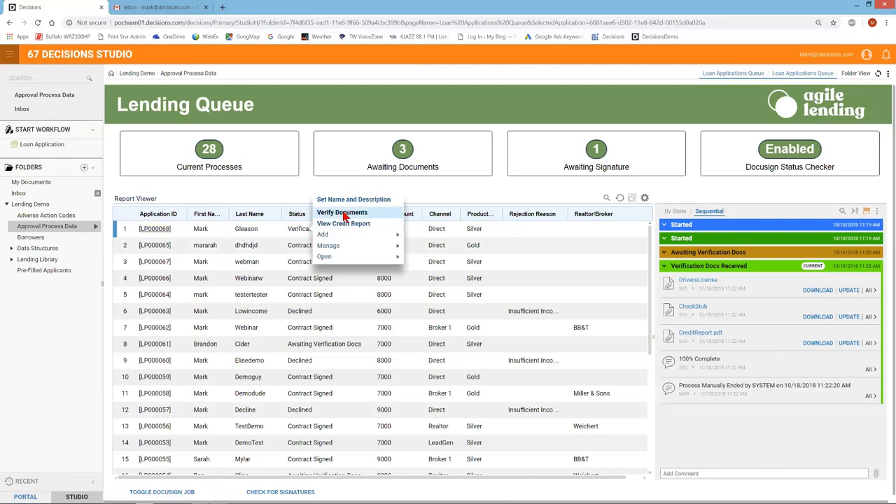
pyautogui.click(305, 193)
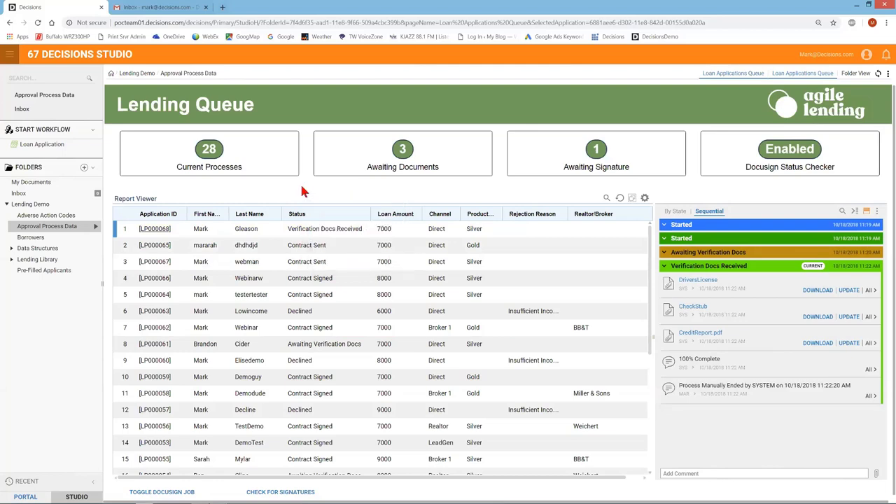
pyautogui.click(150, 231)
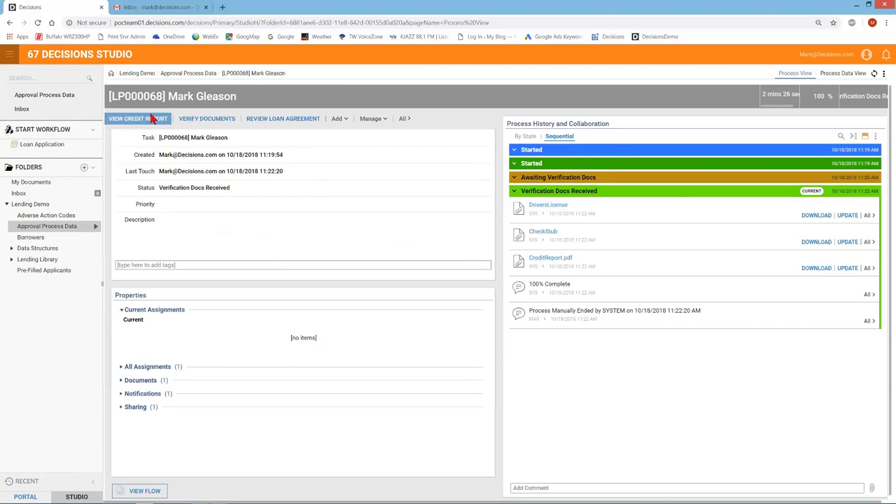
# Step: Scroll through the applicant's 11-page credit report PDF, then return to LP000068's page
pyautogui.click(154, 119)
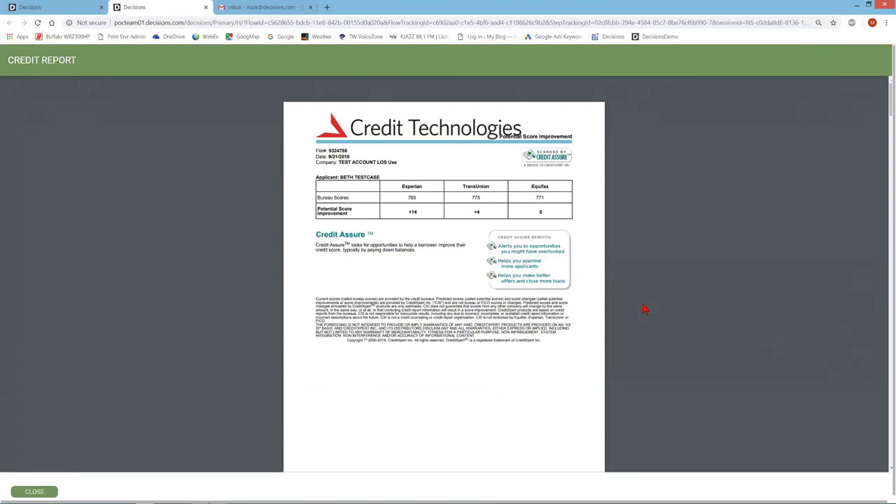
pyautogui.moveTo(716, 340)
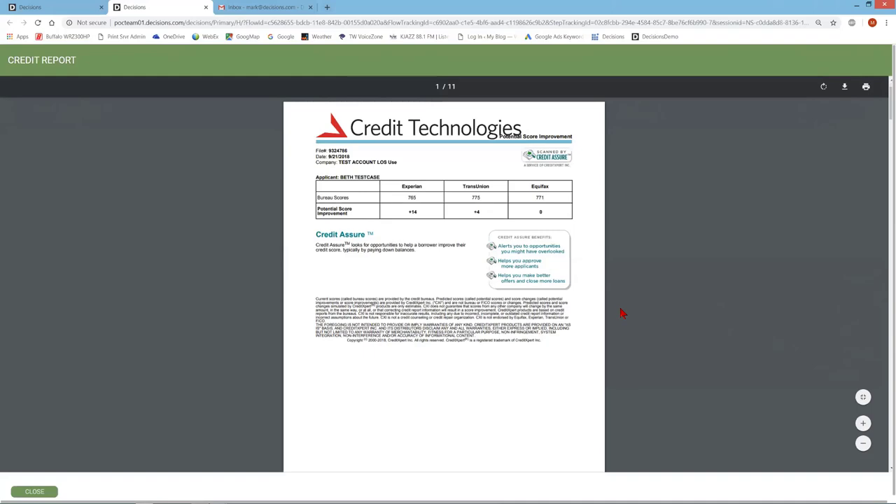
pyautogui.scroll(-5, 621, 313)
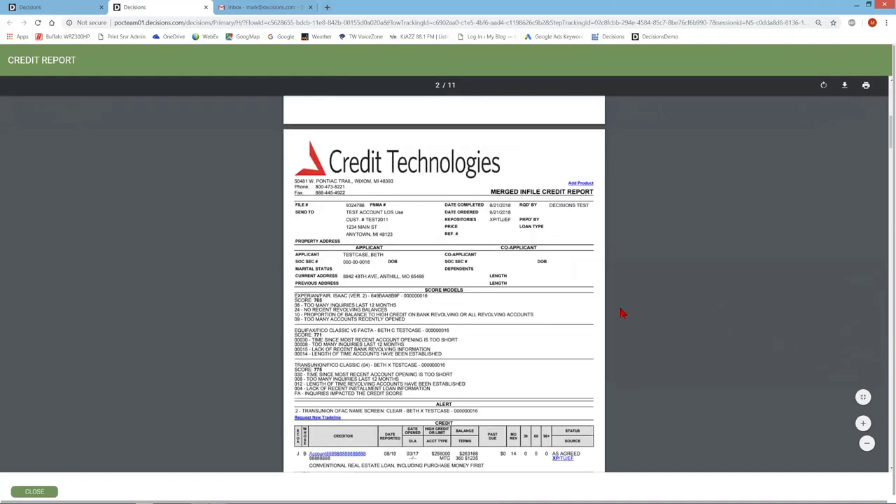
pyautogui.scroll(-2, 621, 313)
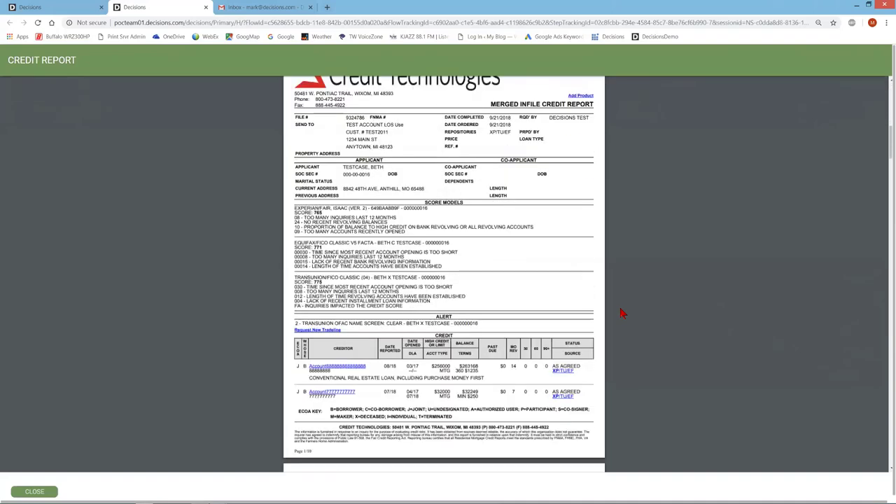
pyautogui.scroll(-1, 621, 312)
pyautogui.scroll(-9, 621, 313)
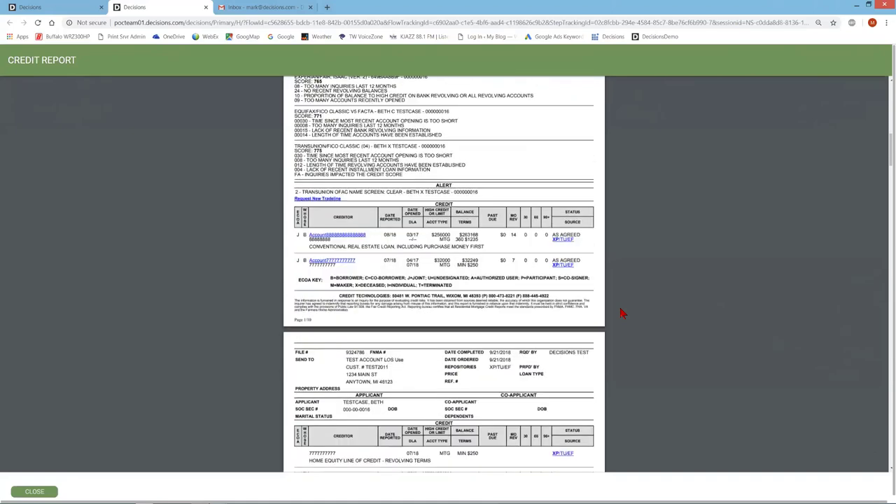
pyautogui.scroll(-4, 621, 313)
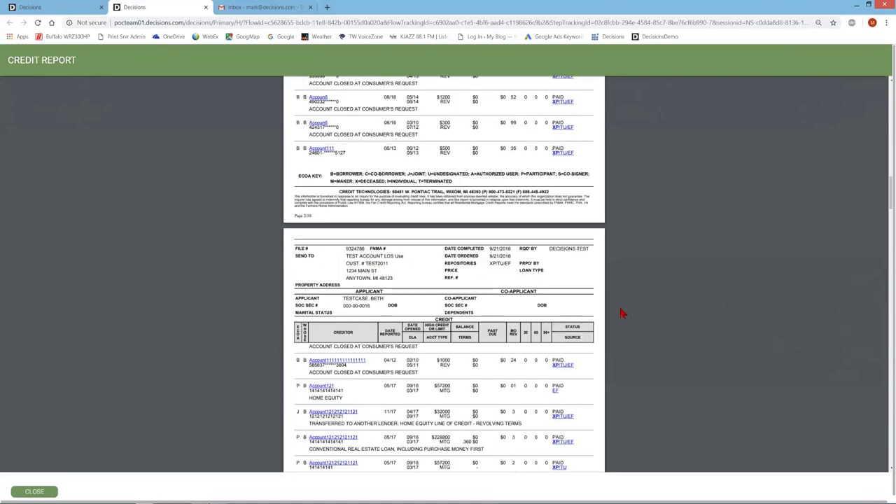
pyautogui.scroll(2, 618, 318)
pyautogui.scroll(-15, 619, 318)
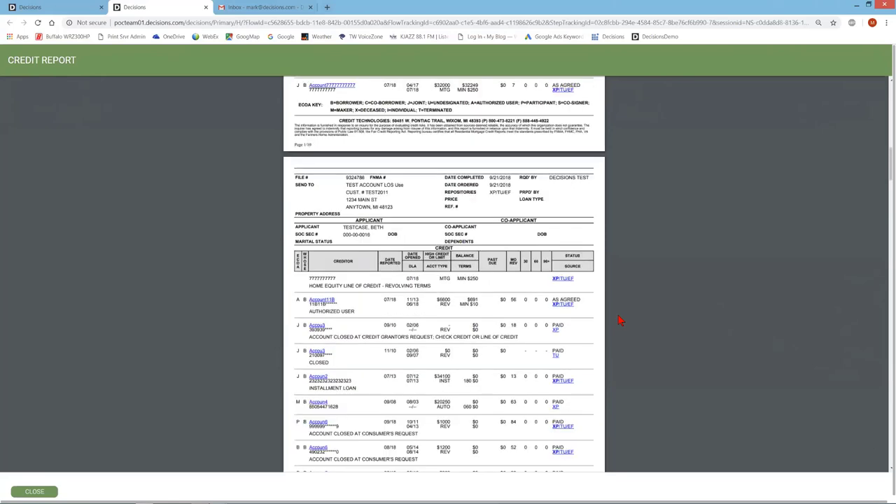
pyautogui.moveTo(160, 94)
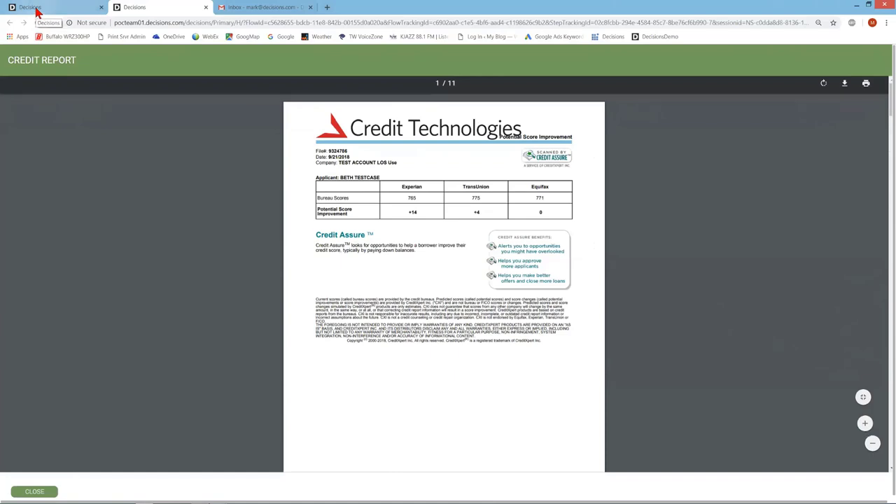
pyautogui.click(37, 8)
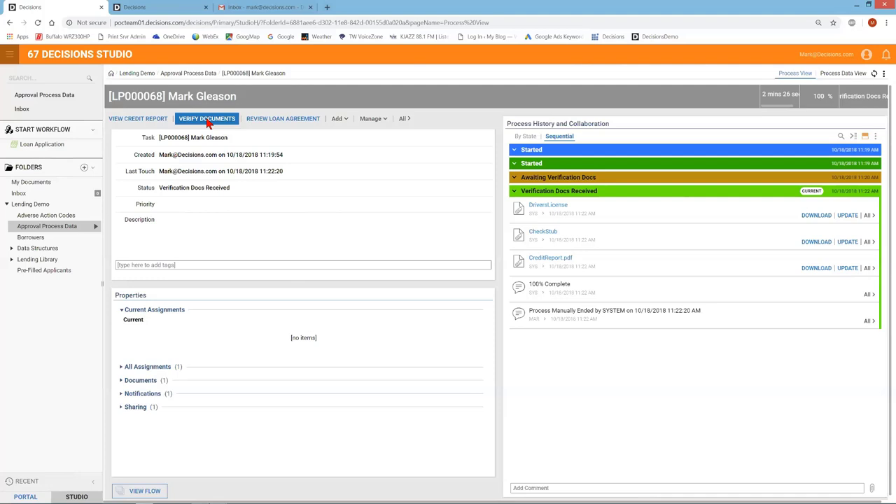
# Step: Verify LP000068's license and pay stub, then send the application for signature
pyautogui.click(208, 121)
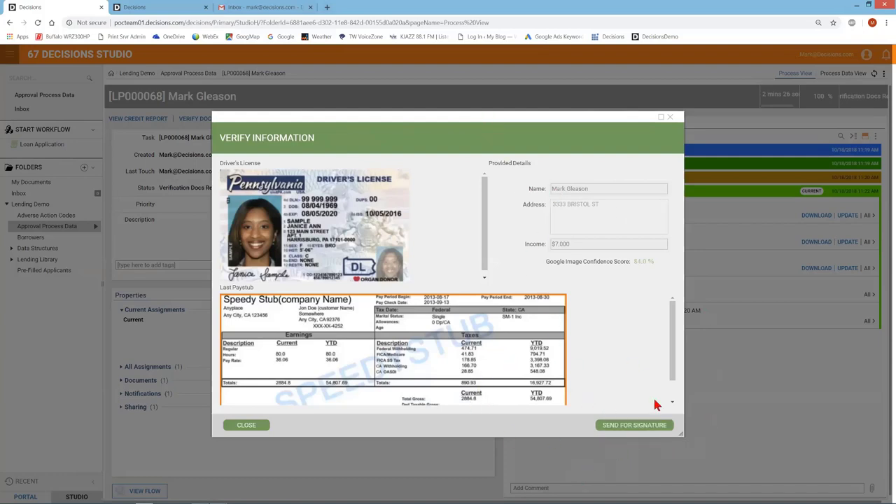
pyautogui.click(634, 426)
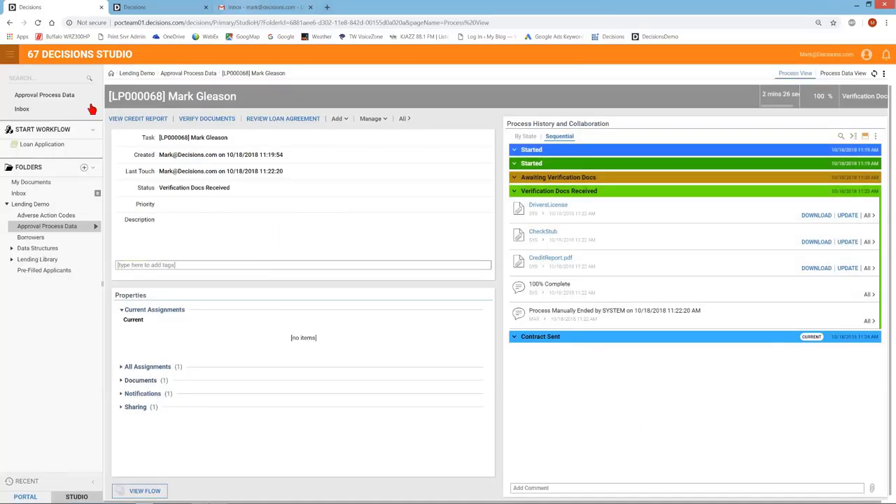
pyautogui.click(273, 8)
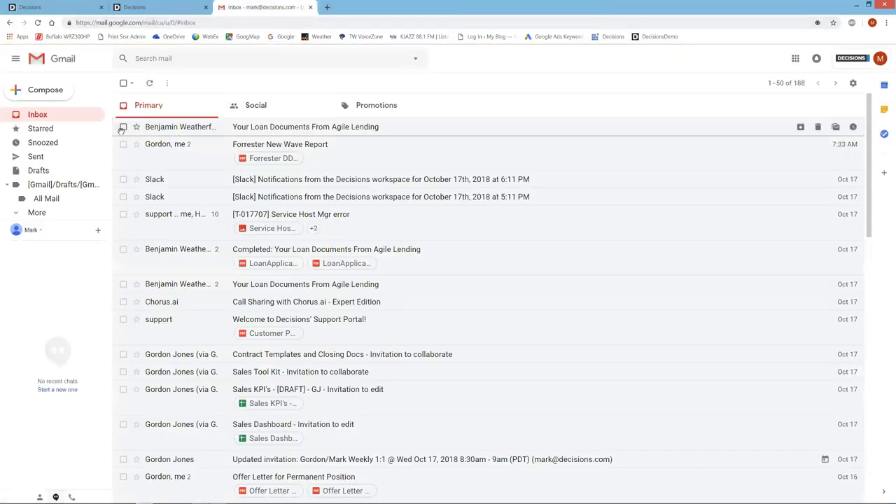
pyautogui.click(44, 119)
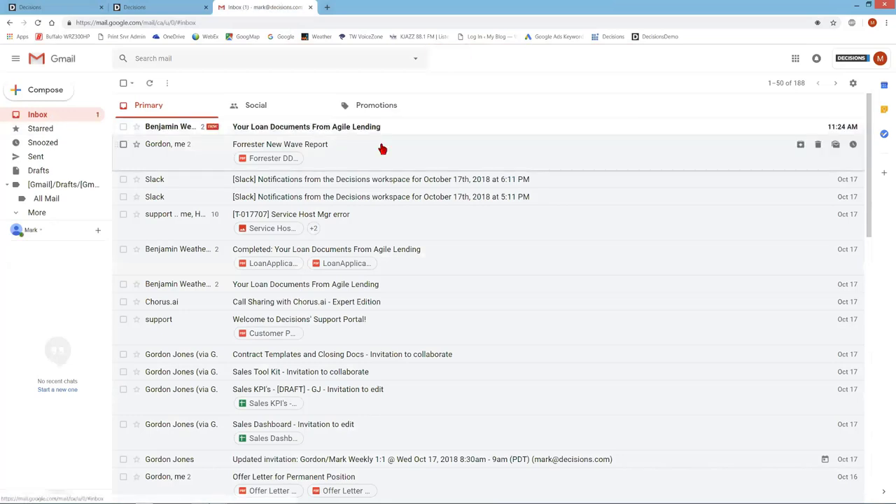
pyautogui.click(325, 129)
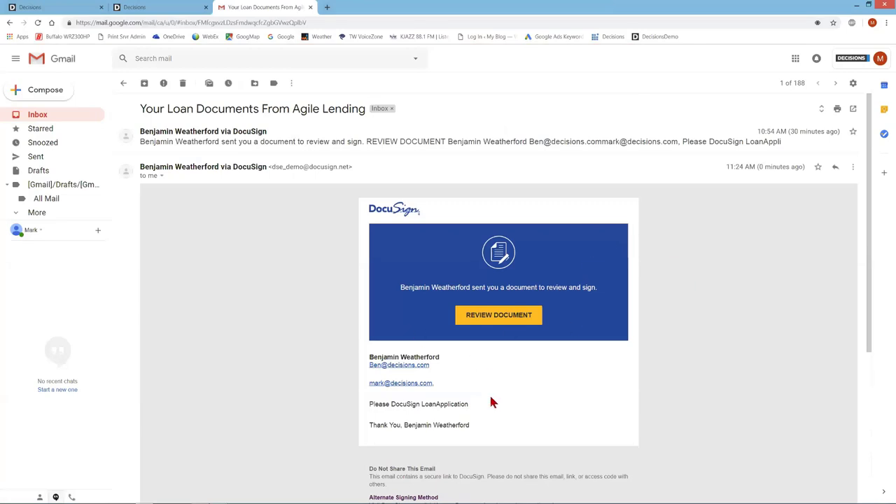
pyautogui.click(480, 315)
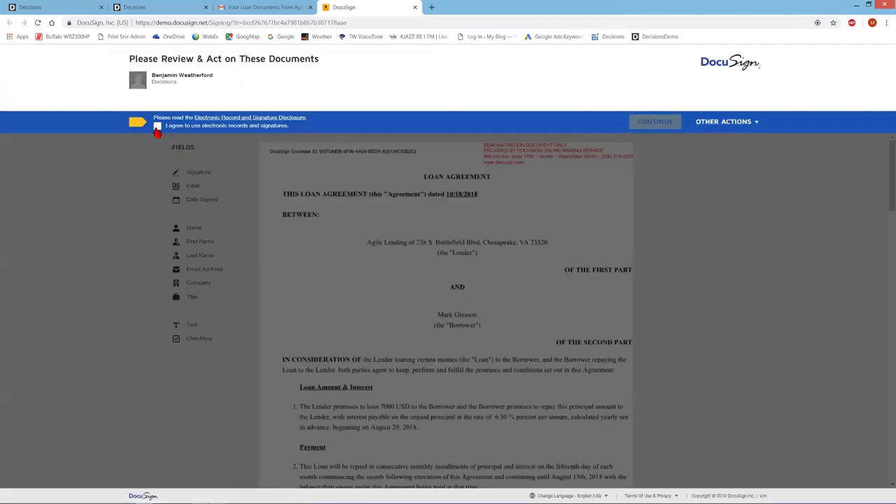
# Step: Accept the electronic records and signatures agreement and open the loan document for signing
pyautogui.click(157, 126)
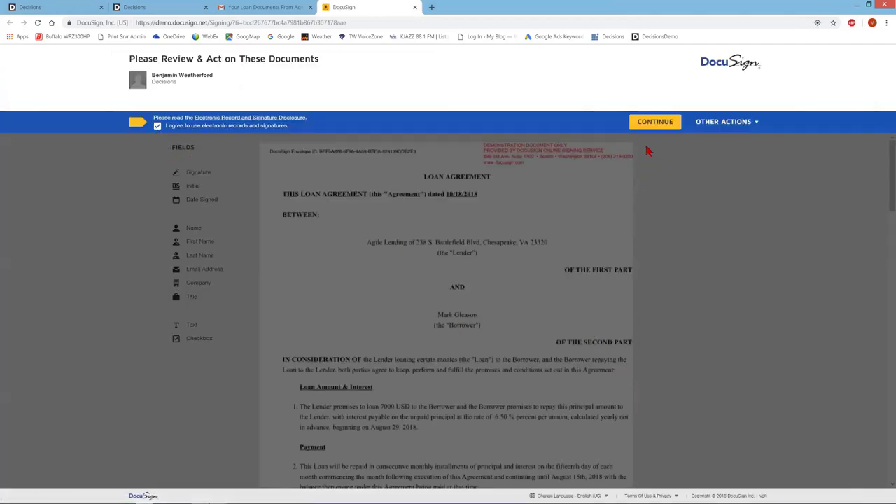
pyautogui.click(658, 123)
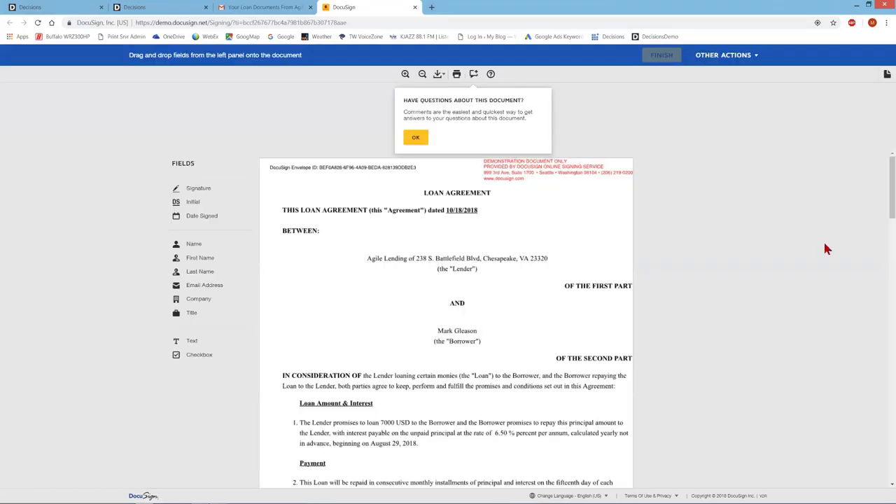
pyautogui.click(416, 138)
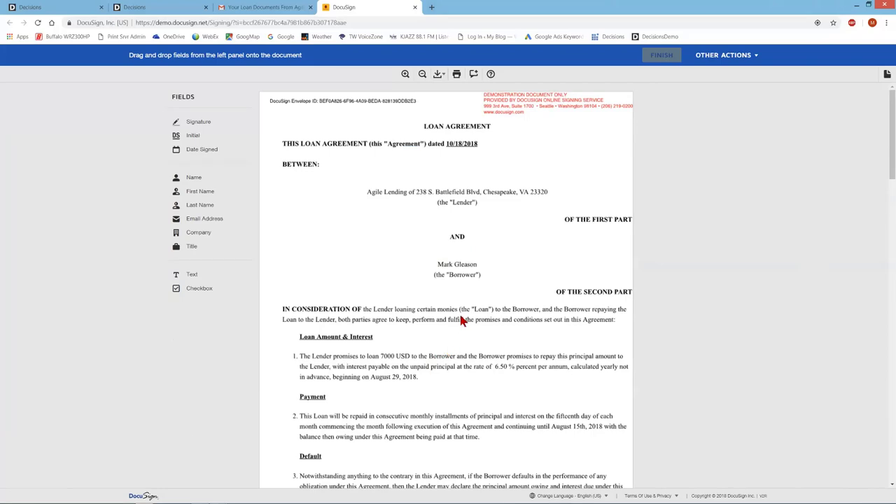
# Step: Adopt a signature on the borrower signature line, finish the agreement, and decline saving a copy
pyautogui.scroll(-1, 461, 319)
pyautogui.scroll(-10, 461, 320)
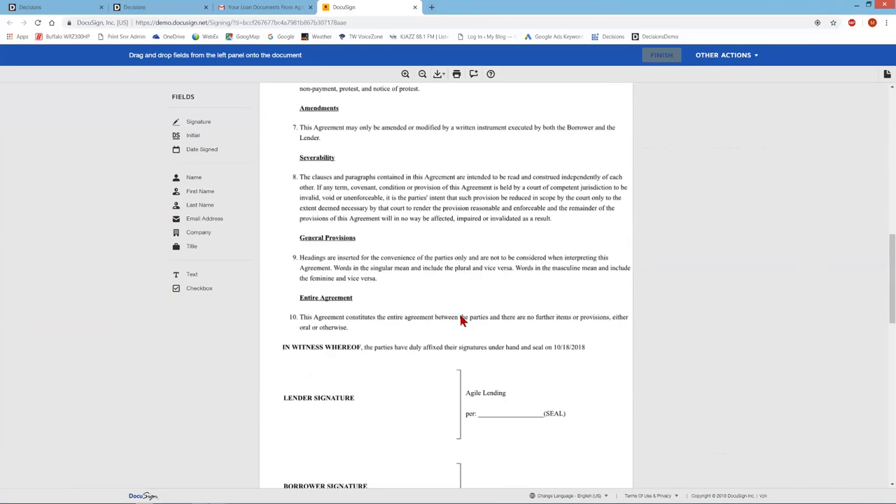
pyautogui.scroll(-3, 461, 320)
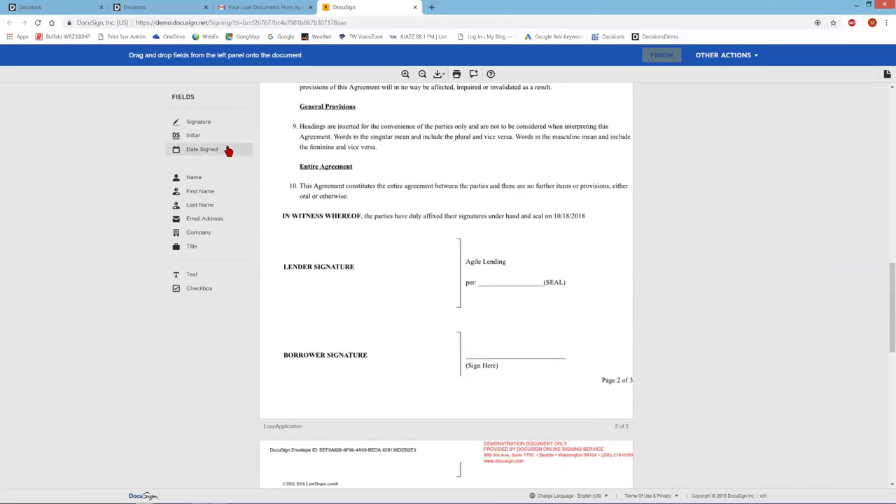
pyautogui.moveTo(200, 125); pyautogui.dragTo(475, 340)
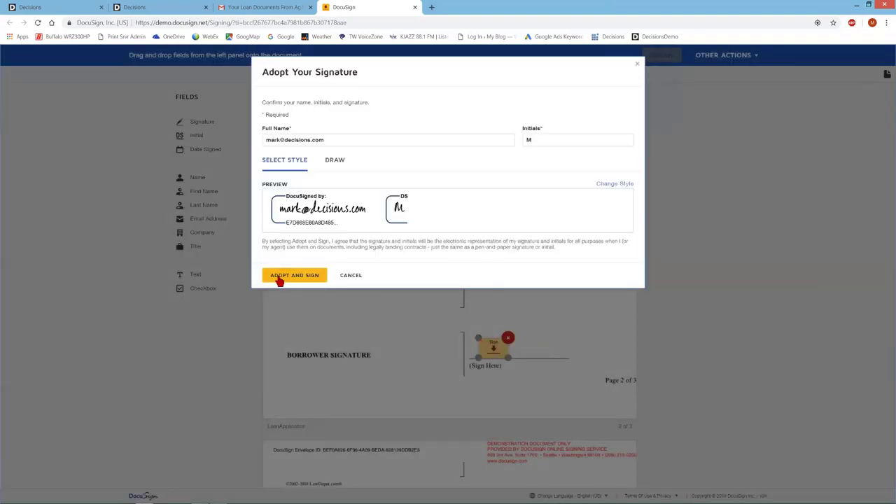
pyautogui.click(279, 278)
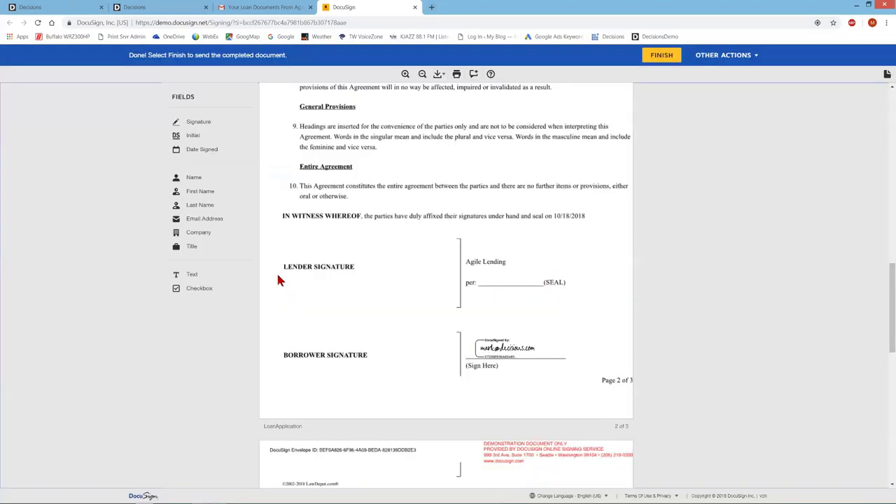
pyautogui.click(662, 56)
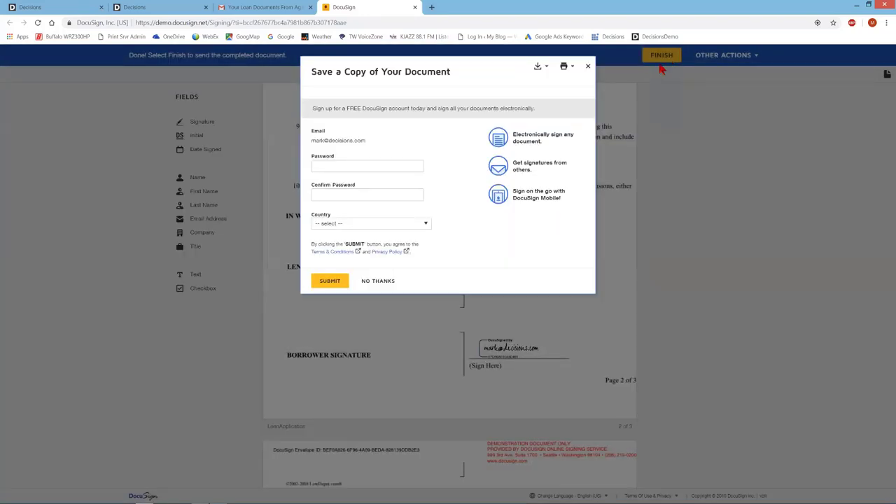
pyautogui.click(372, 282)
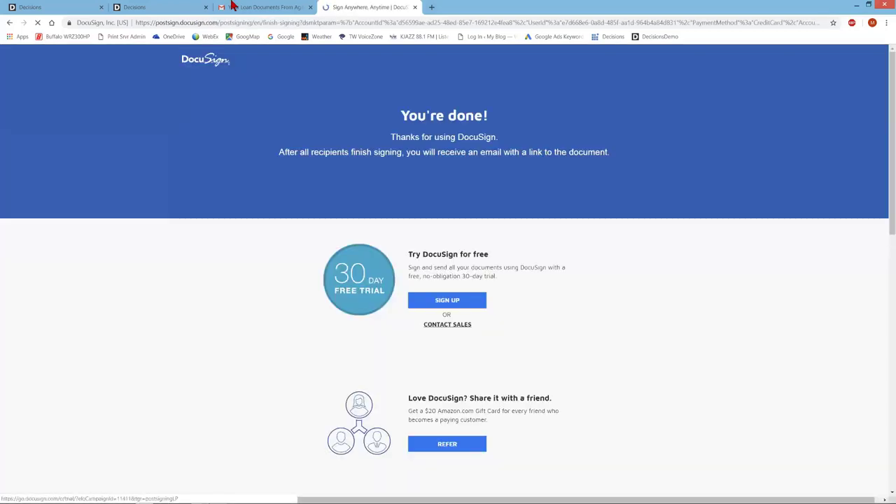
# Step: Return to the Approval Process Data Lending Queue after checking the loan documents email in Gmail
pyautogui.click(35, 8)
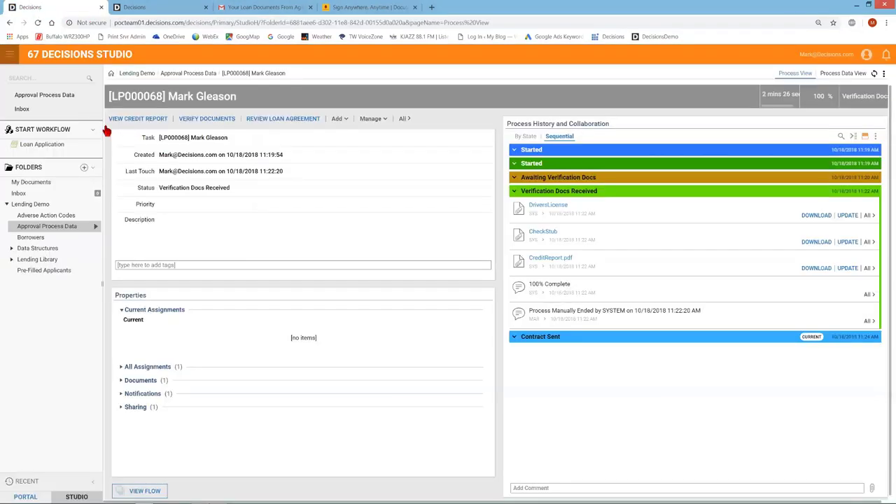
pyautogui.click(45, 97)
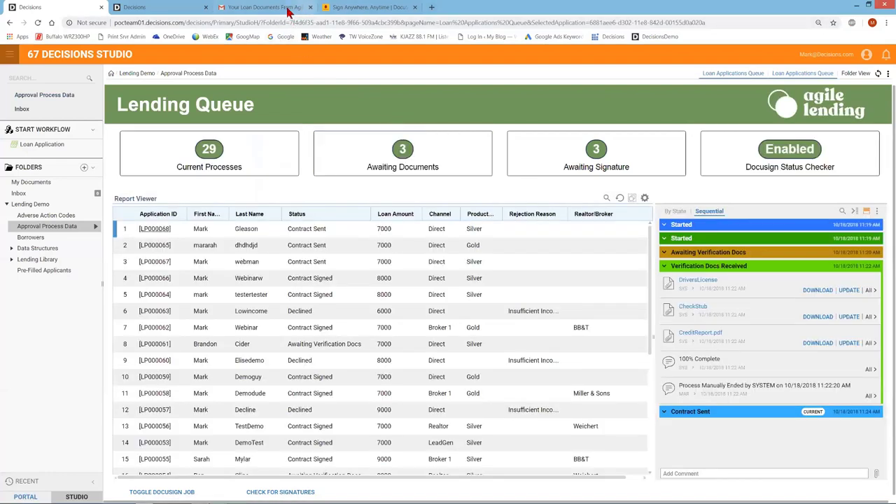
pyautogui.click(285, 9)
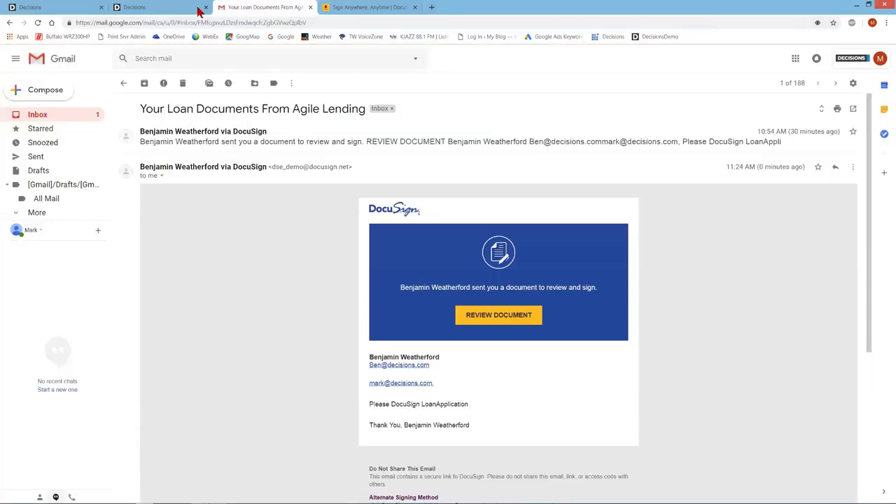
pyautogui.click(59, 8)
pyautogui.click(398, 260)
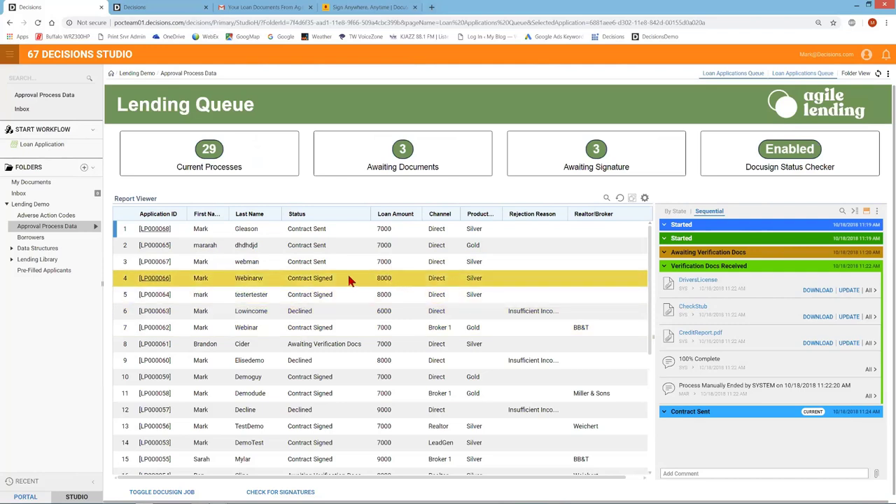
# Step: Refresh the Lending Queue until LP000068 shows Contract Signed with LoanApplication.pdf logged
pyautogui.rightClick(306, 235)
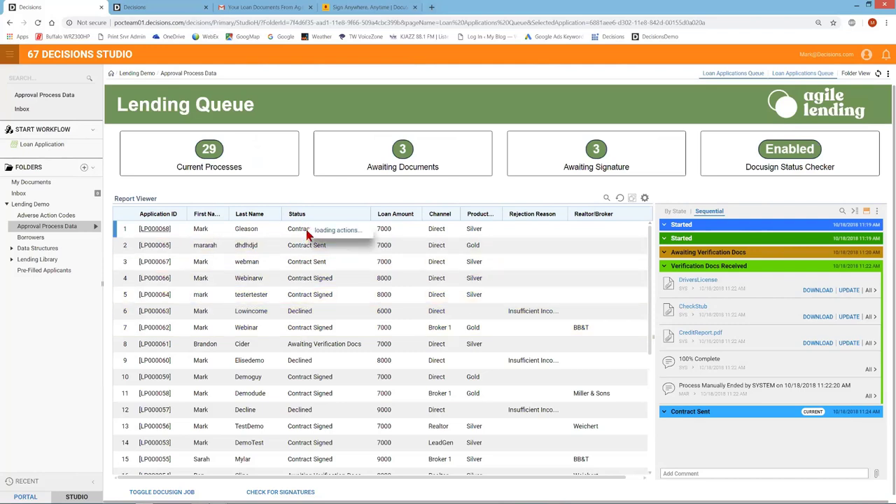
pyautogui.click(309, 200)
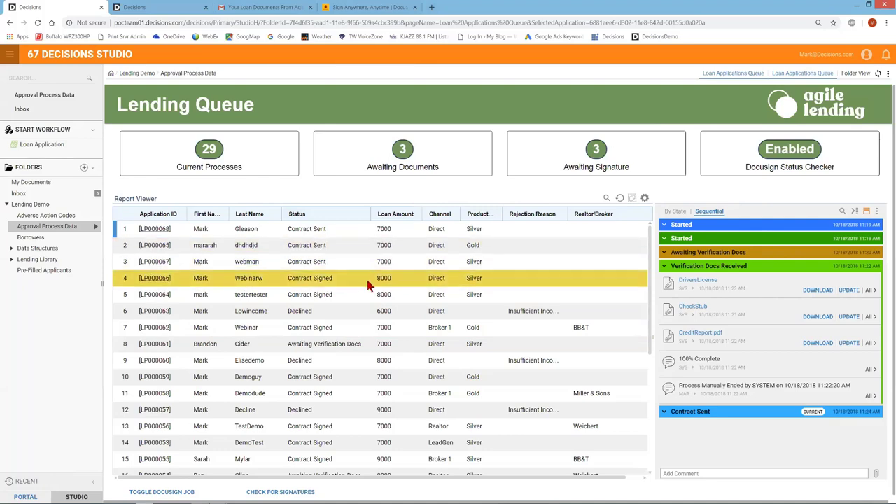
pyautogui.click(333, 294)
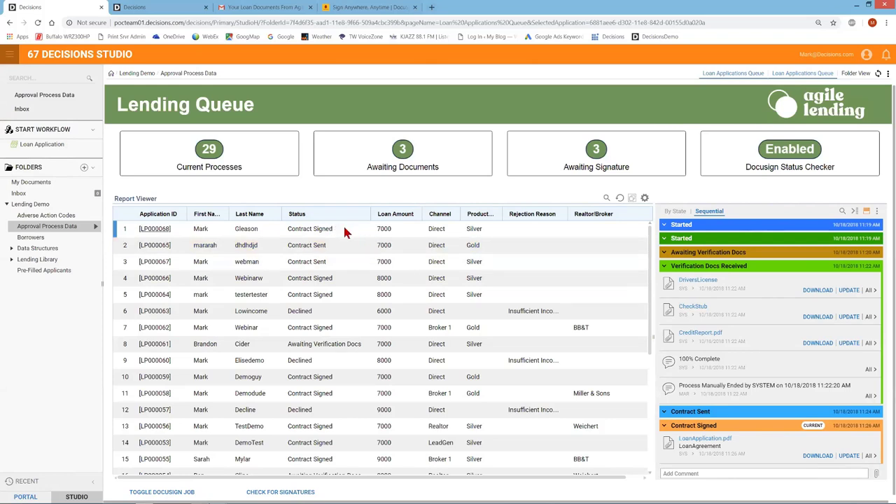
# Step: Review LP000068's signed loan agreement, then open Loan Approval Flow from Lending Library Flows
pyautogui.rightClick(343, 229)
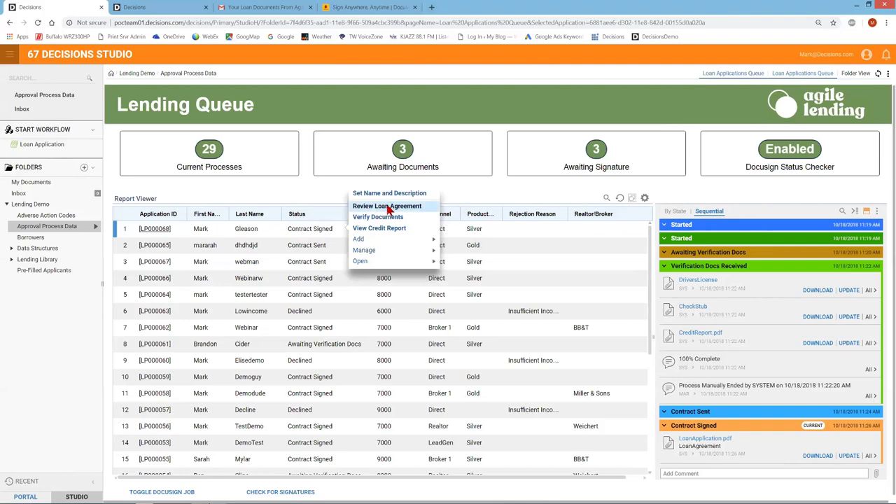
pyautogui.click(389, 206)
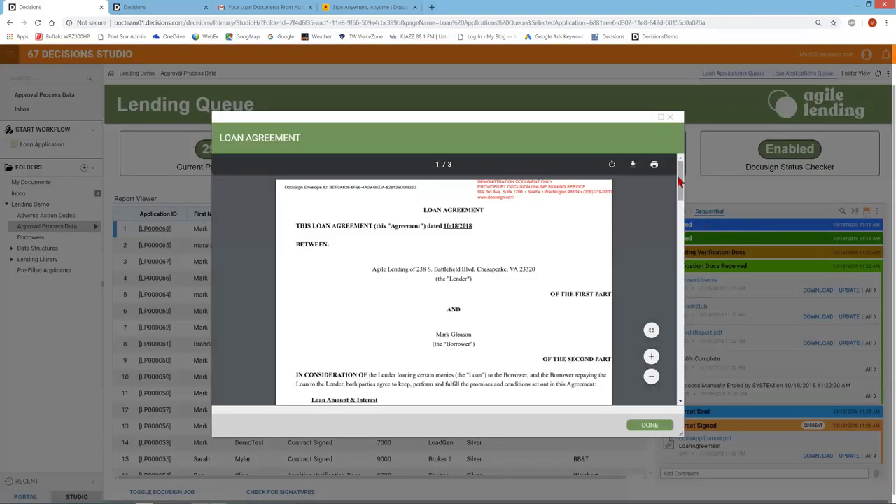
pyautogui.moveTo(677, 175); pyautogui.dragTo(680, 301)
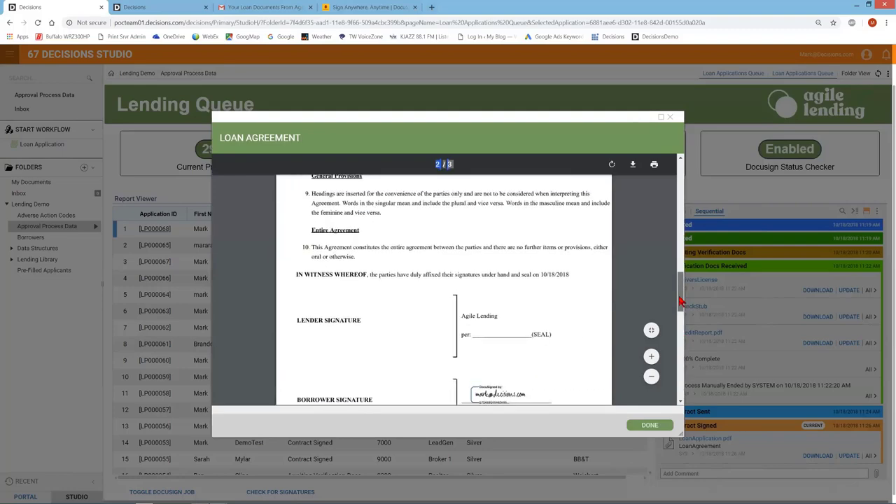
pyautogui.click(655, 428)
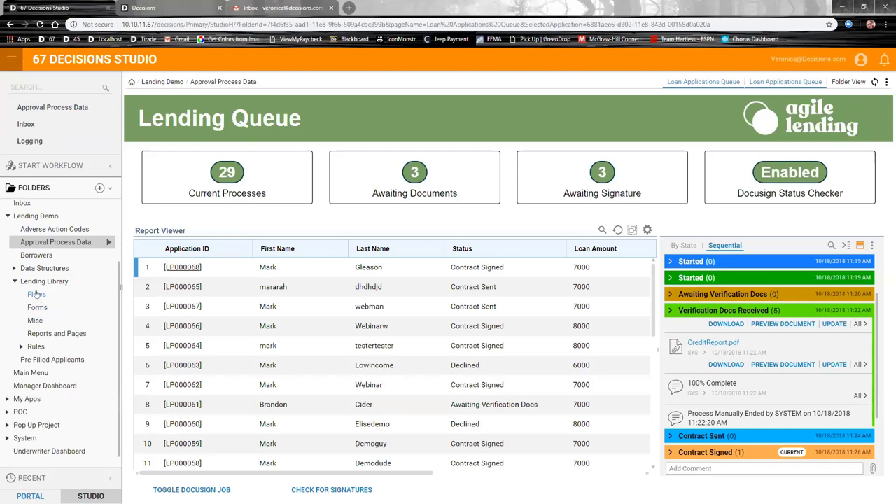
pyautogui.click(36, 294)
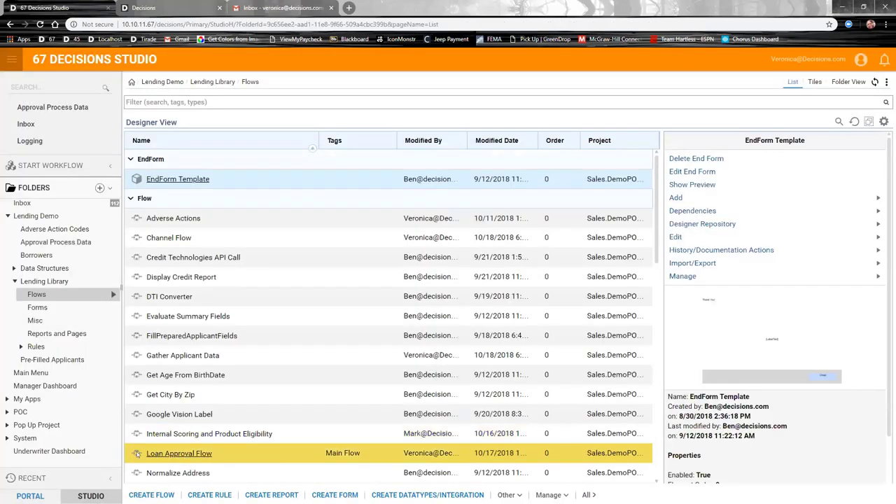
pyautogui.click(179, 455)
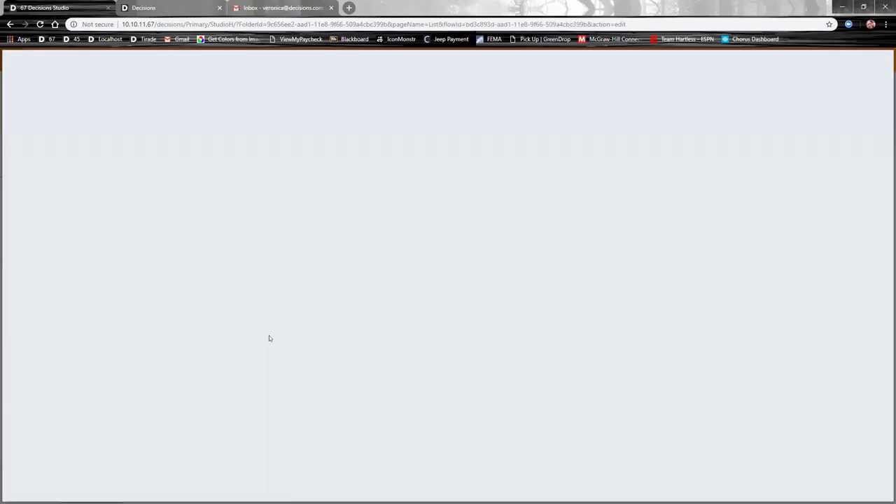
# Step: Show the Gather Applicant Data step's properties in the loaded Loan Approval Flow diagram
pyautogui.scroll(1, 157, 348)
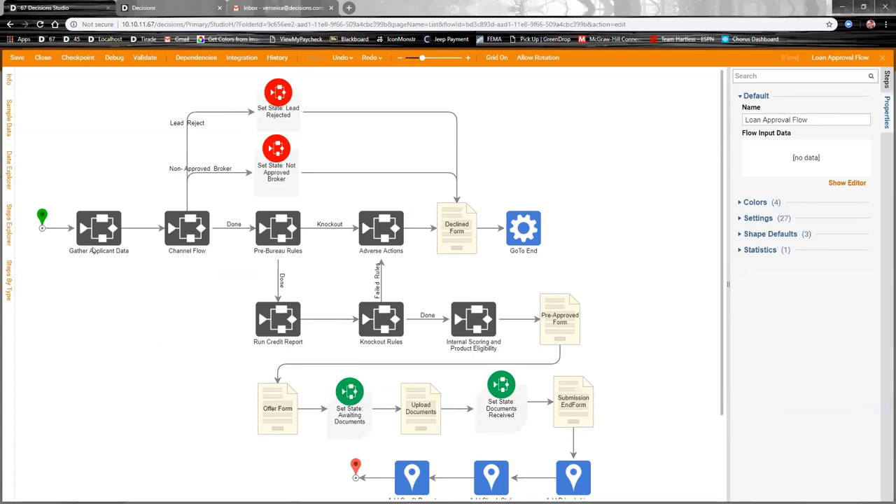
pyautogui.click(95, 239)
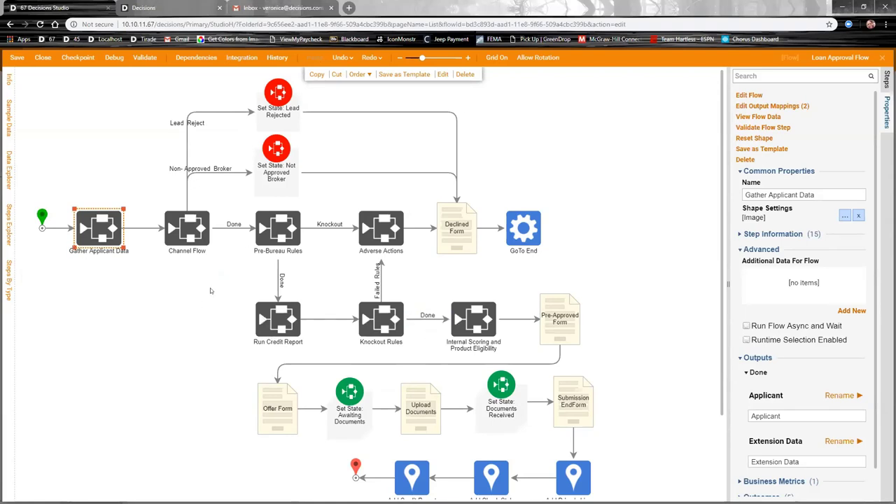
pyautogui.click(748, 95)
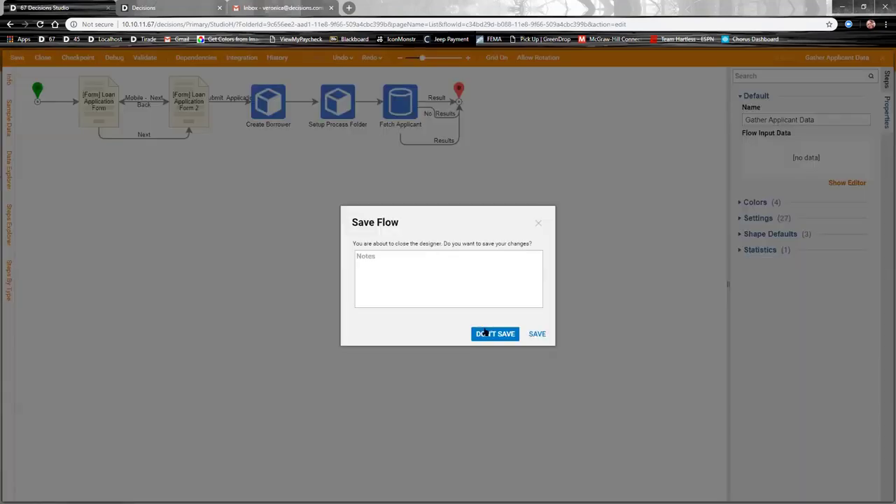
pyautogui.click(495, 333)
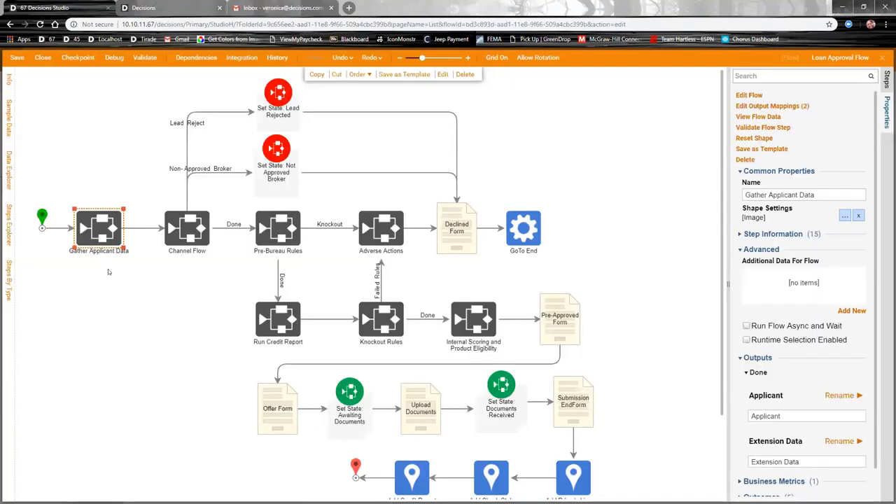
# Step: Open the Channel Flow sub-flow and edit its Channel Matrix Rule step
pyautogui.click(184, 236)
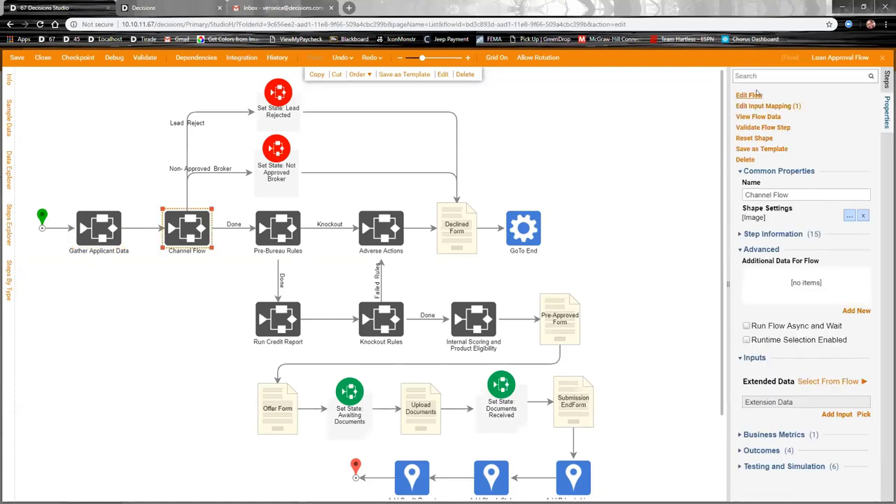
pyautogui.click(750, 95)
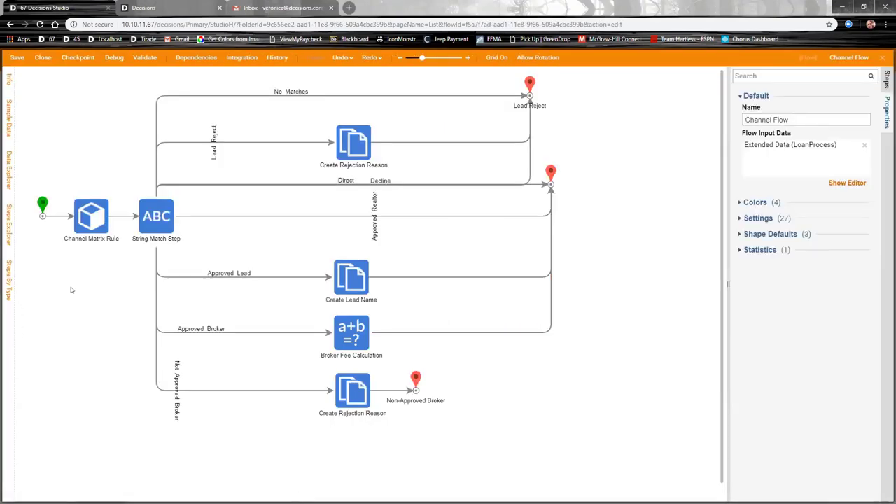
pyautogui.click(86, 229)
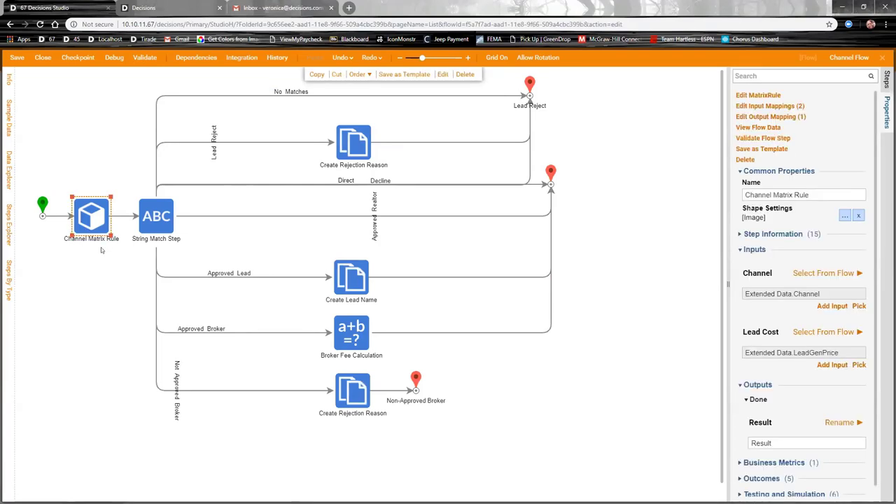
pyautogui.click(758, 96)
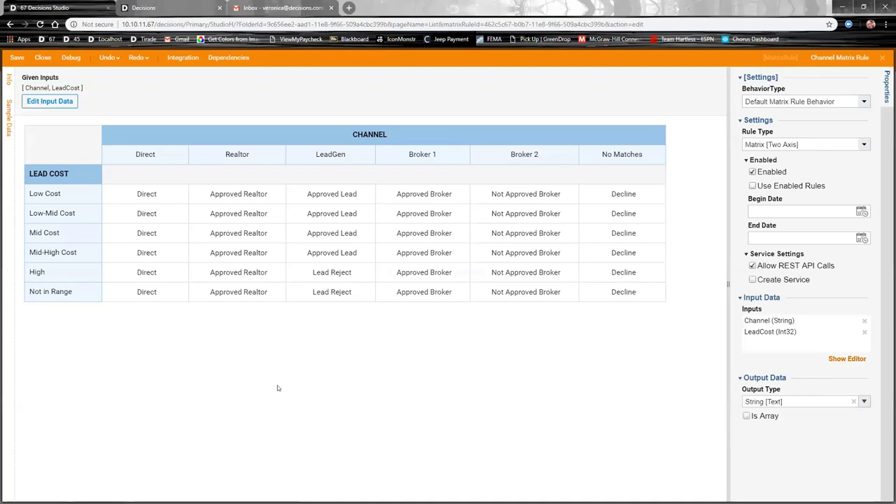
# Step: Set the Low-Mid Cost / Realtor cell to 'Not Approved Realtor', correcting its capitalisation
pyautogui.moveTo(106, 130)
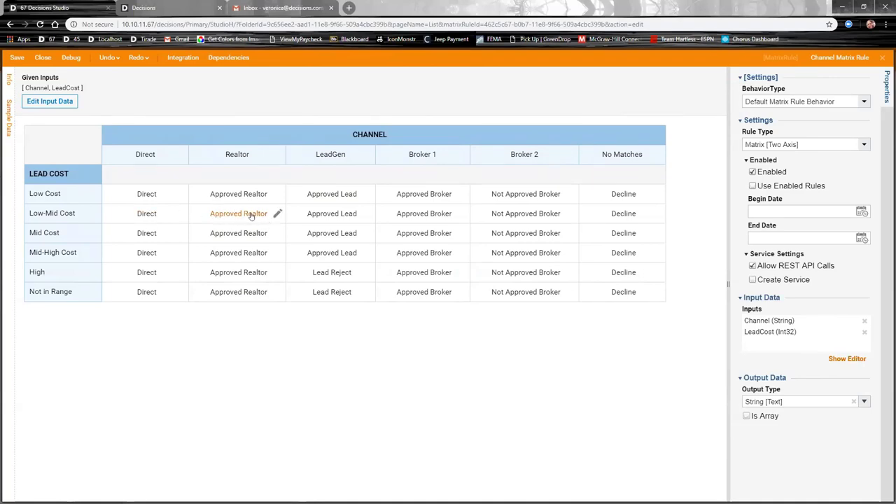
pyautogui.click(250, 214)
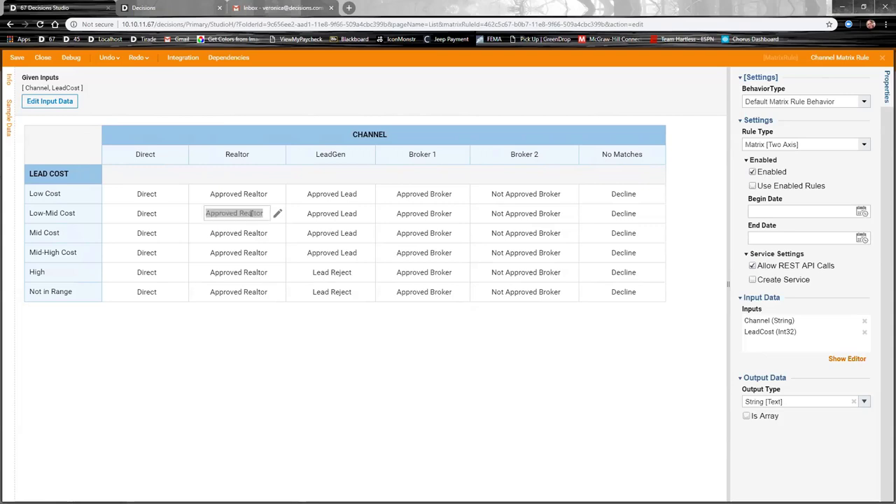
pyautogui.write('Not ')
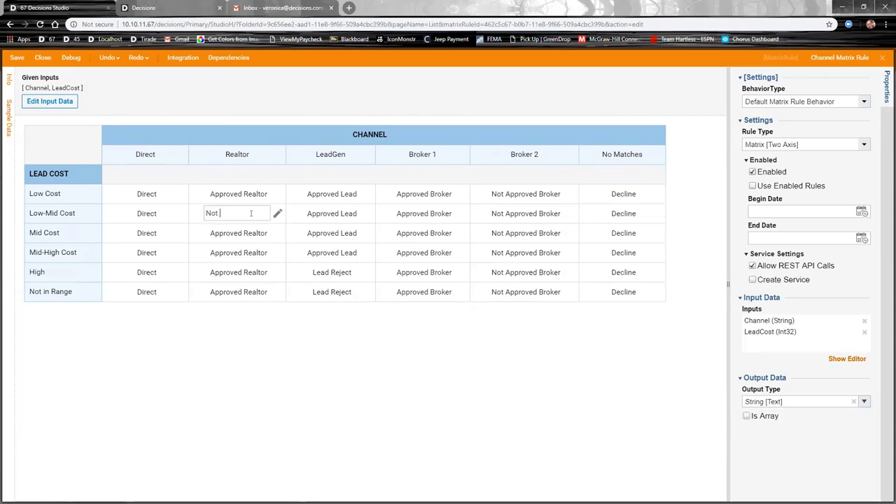
pyautogui.write('Approved REaltor')
pyautogui.click(254, 338)
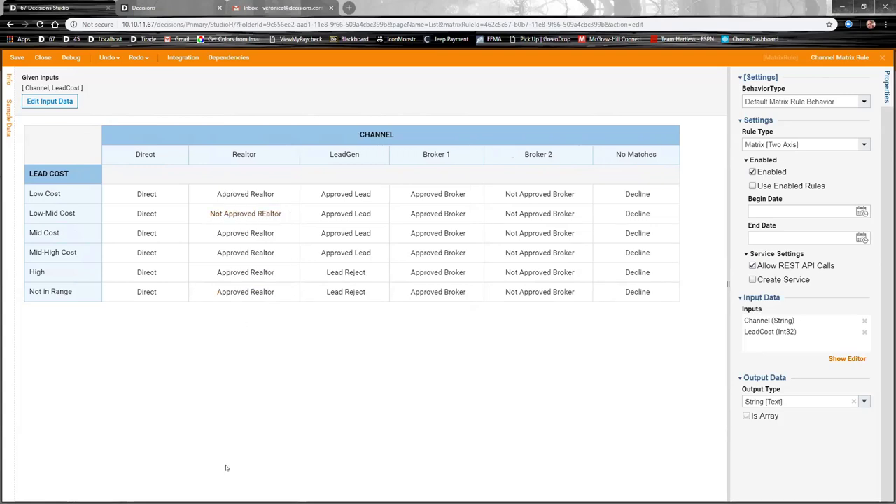
pyautogui.click(264, 213)
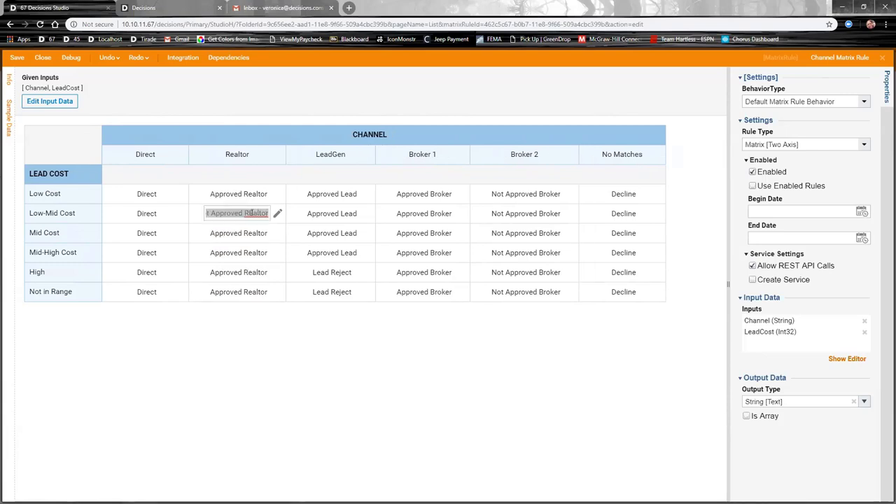
pyautogui.click(251, 213)
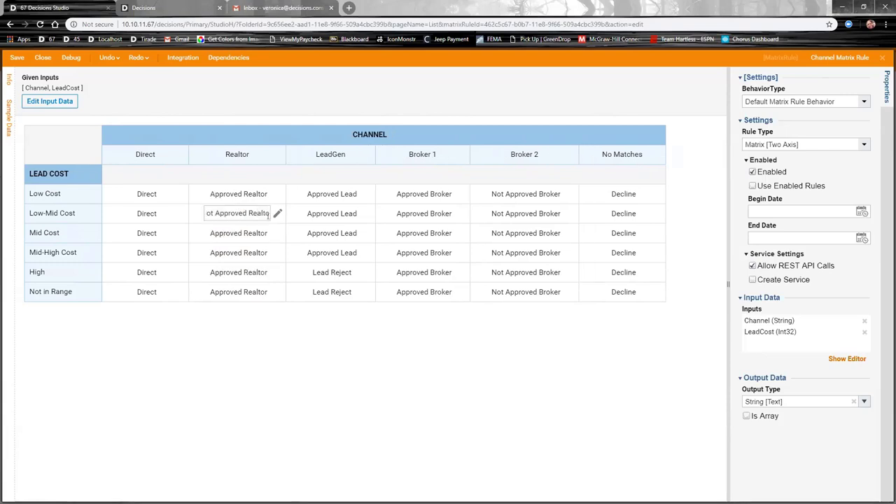
pyautogui.click(273, 336)
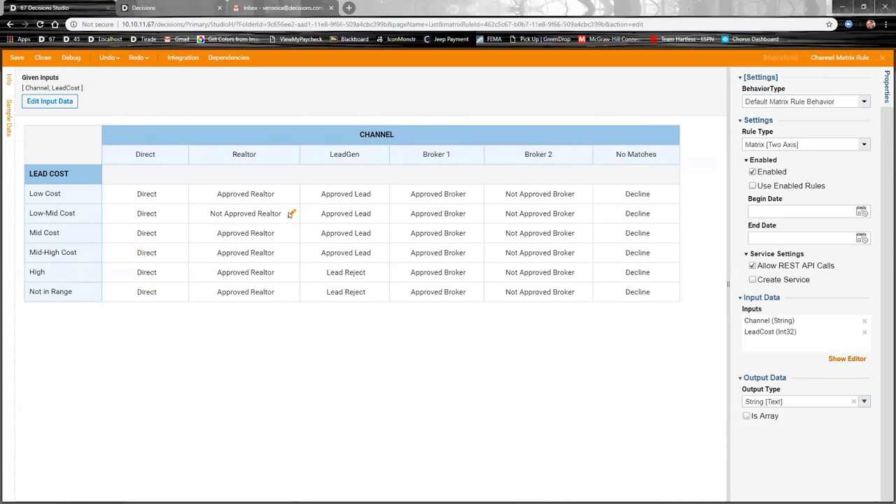
# Step: Check the cell's Constant value source, then close the matrix rule without saving
pyautogui.click(291, 214)
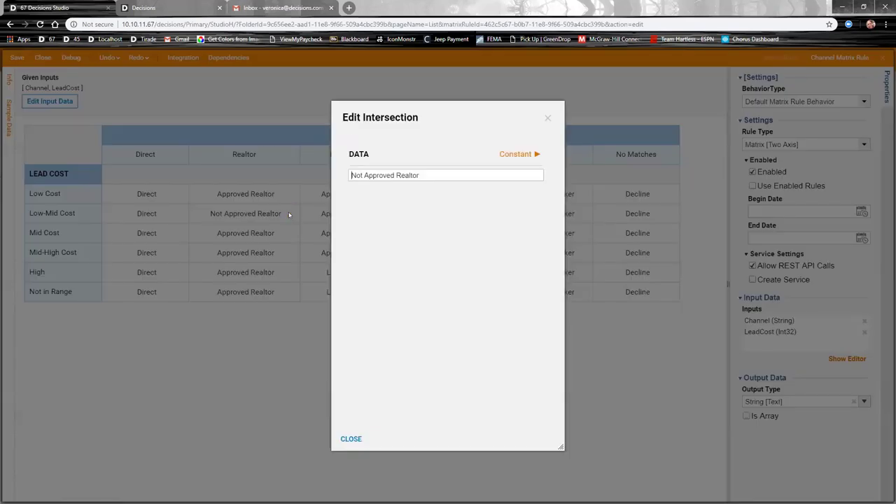
pyautogui.click(524, 155)
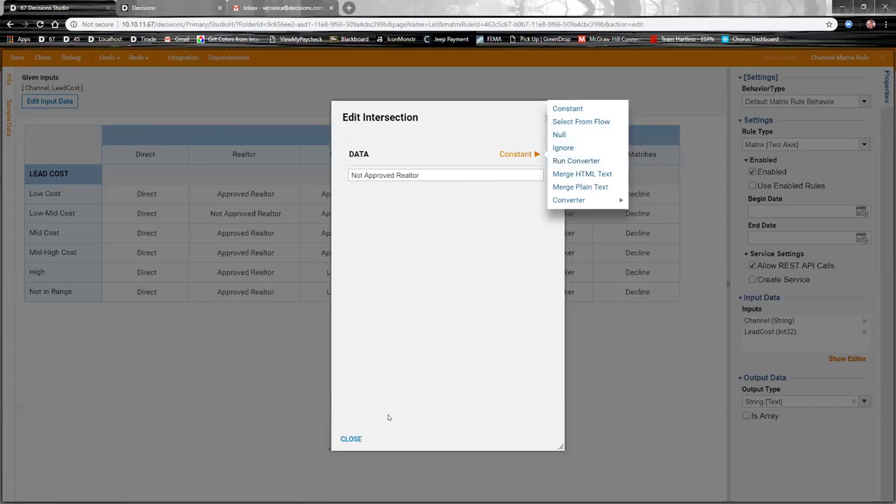
pyautogui.click(351, 439)
pyautogui.click(351, 439)
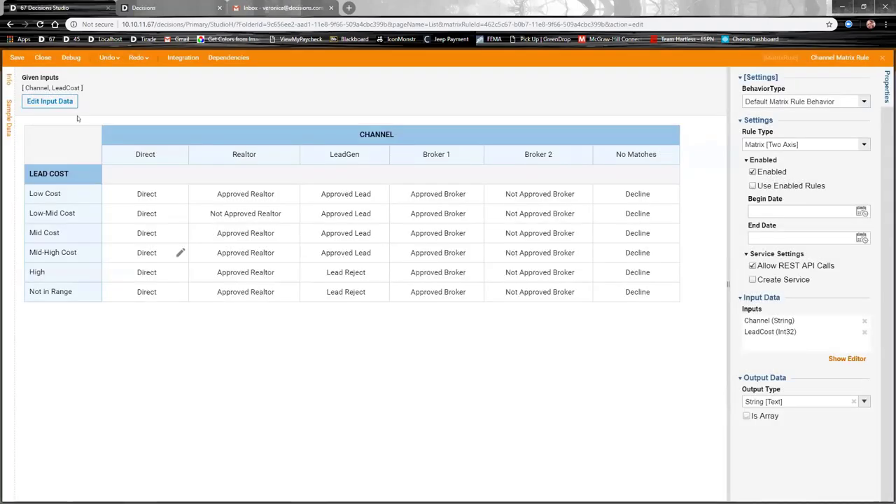
pyautogui.click(43, 58)
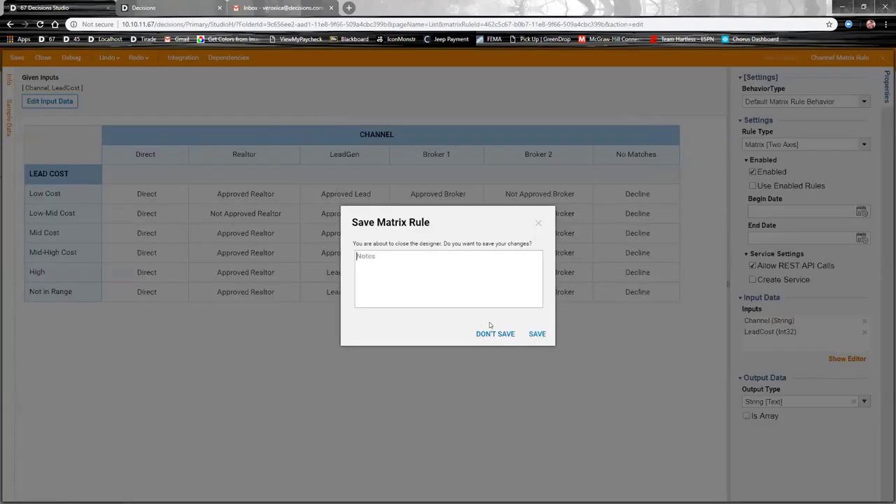
pyautogui.click(494, 334)
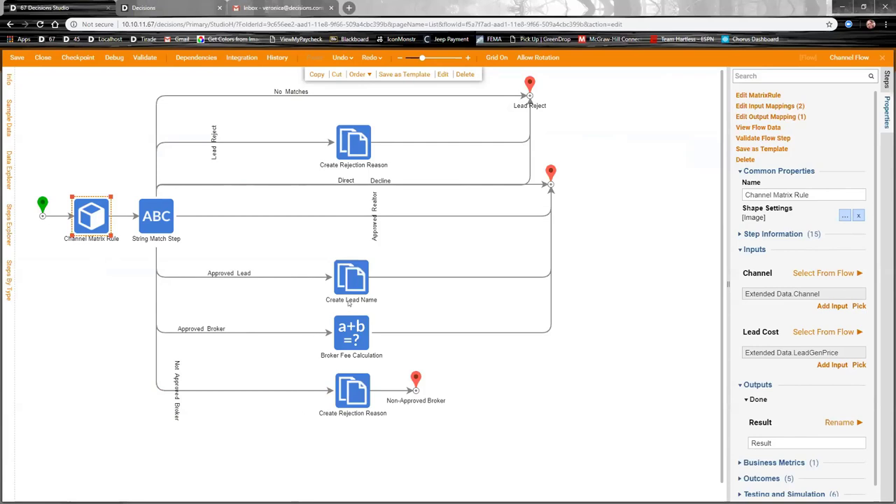
# Step: Close the Channel Flow designer without saving, returning to the Loan Approval Flow
pyautogui.click(42, 57)
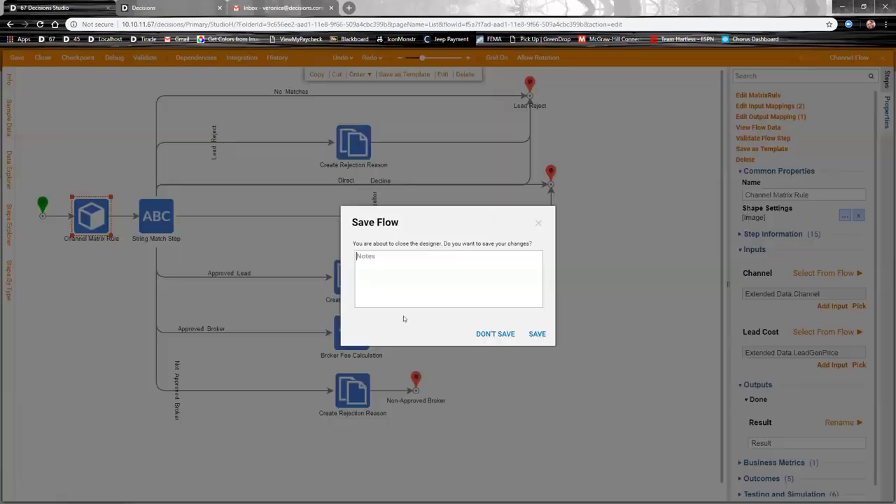
pyautogui.click(494, 334)
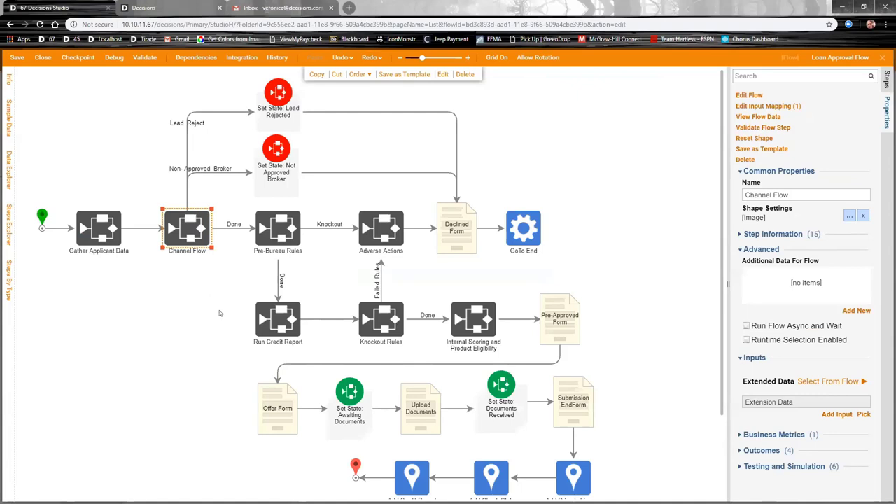
# Step: Open the Internal Scoring and Product Eligibility sub-flow and select its Scoring System step
pyautogui.click(480, 341)
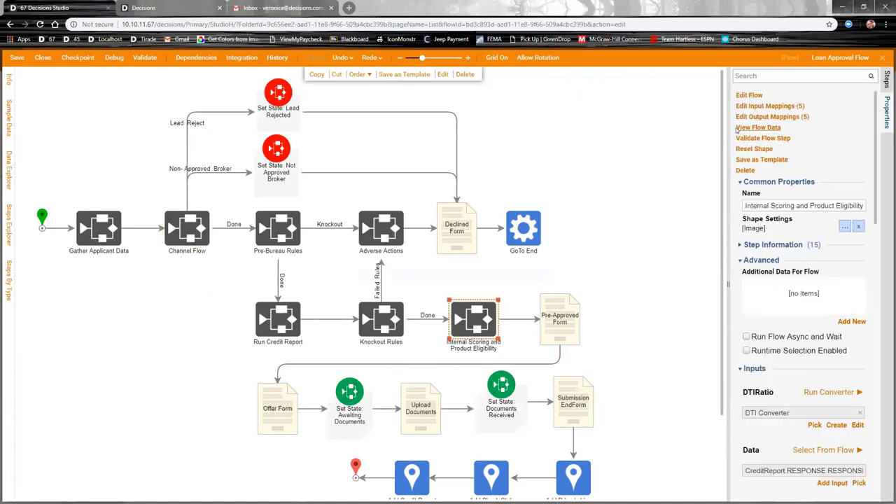
pyautogui.click(753, 95)
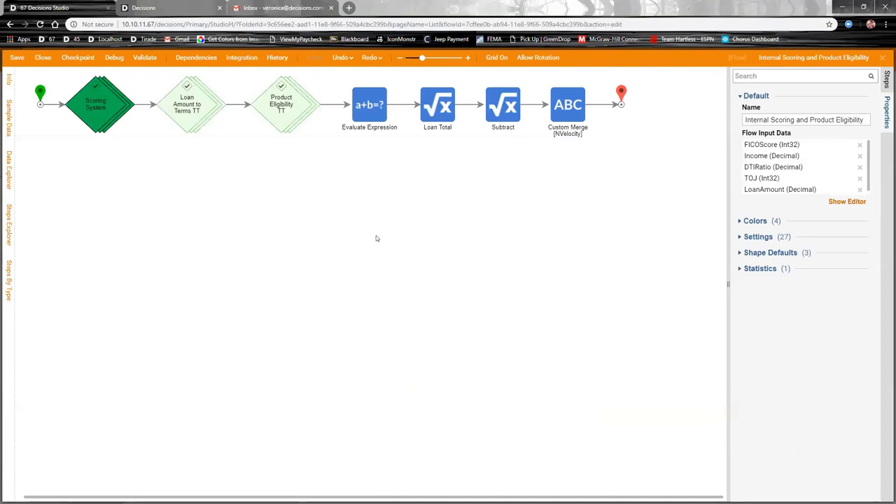
pyautogui.click(101, 118)
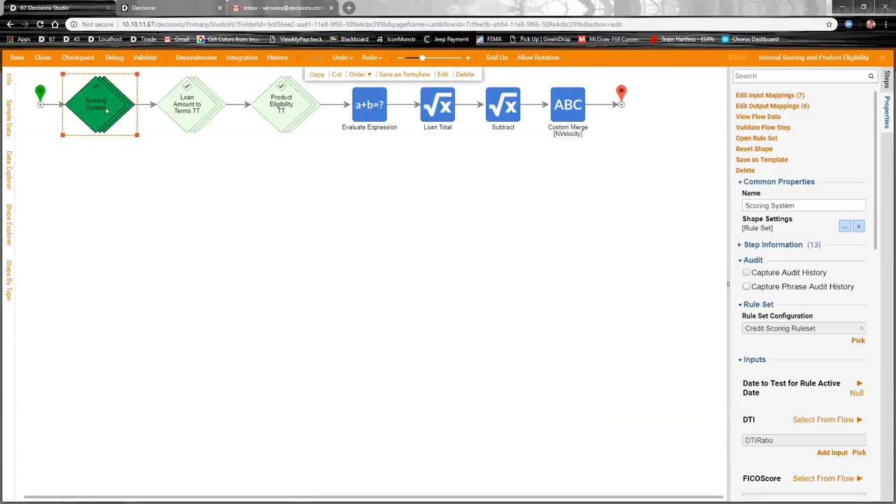
# Step: Open the Credit Scoring Ruleset without locking it and edit its FICO rule (FICOScore 600–850 to scores 10–90)
pyautogui.click(759, 138)
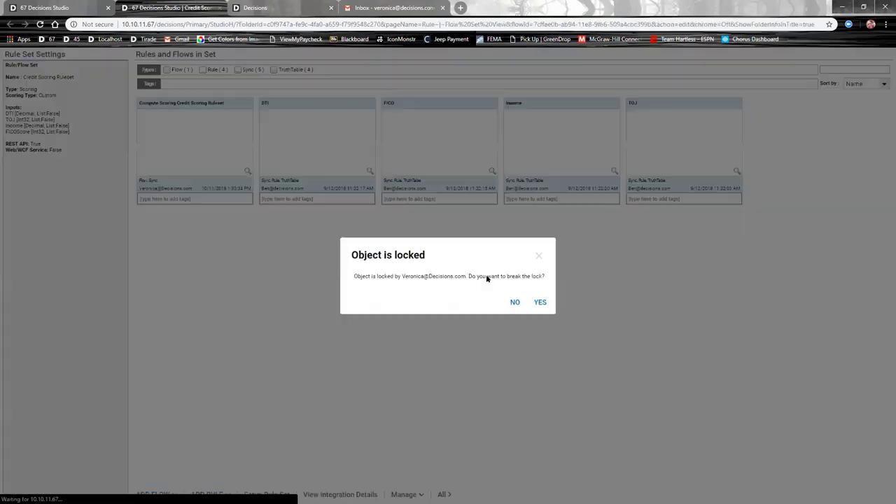
pyautogui.click(514, 302)
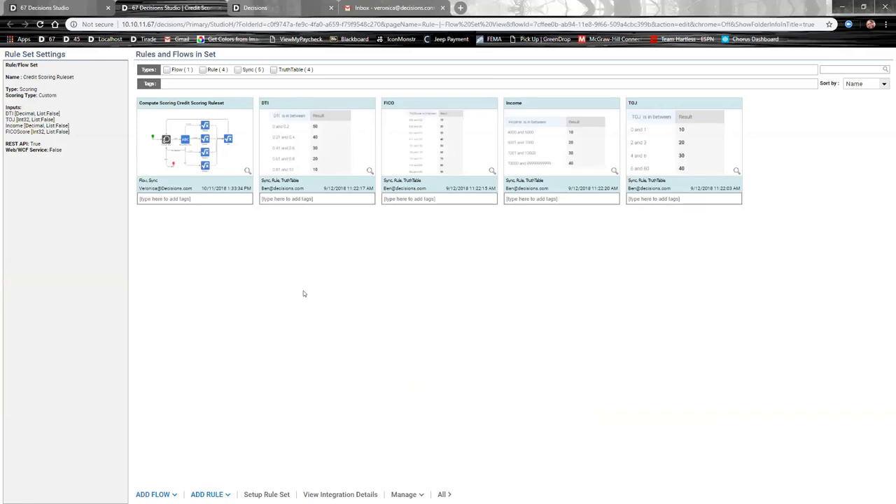
pyautogui.moveTo(264, 106)
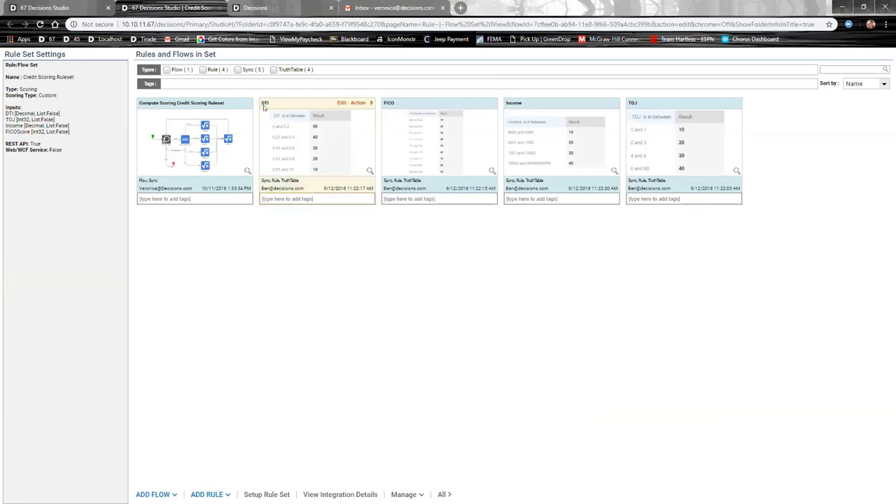
pyautogui.moveTo(510, 119)
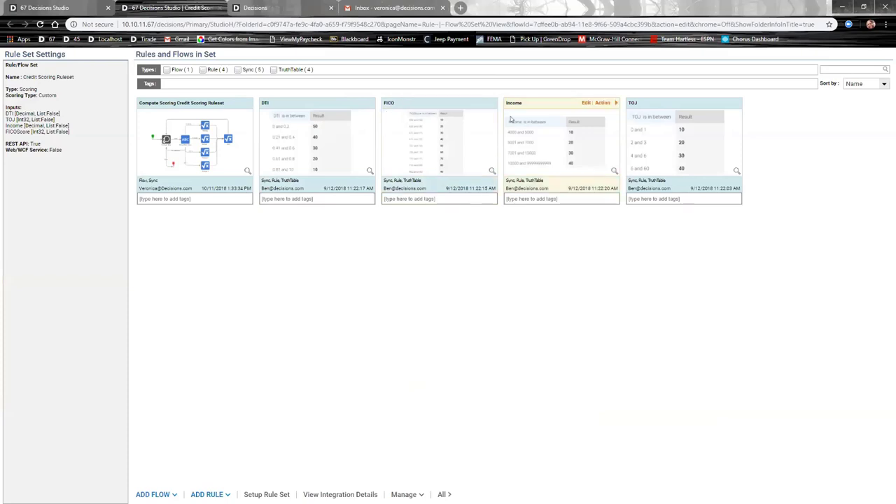
pyautogui.moveTo(636, 108)
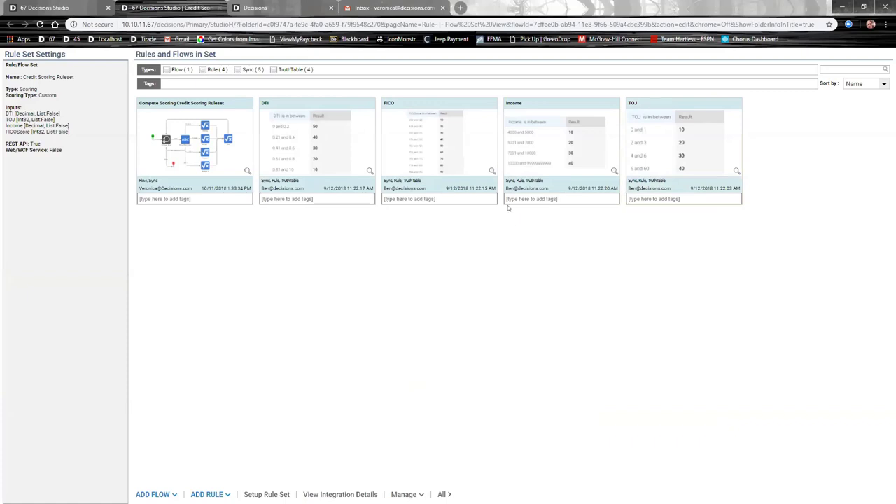
pyautogui.moveTo(178, 157)
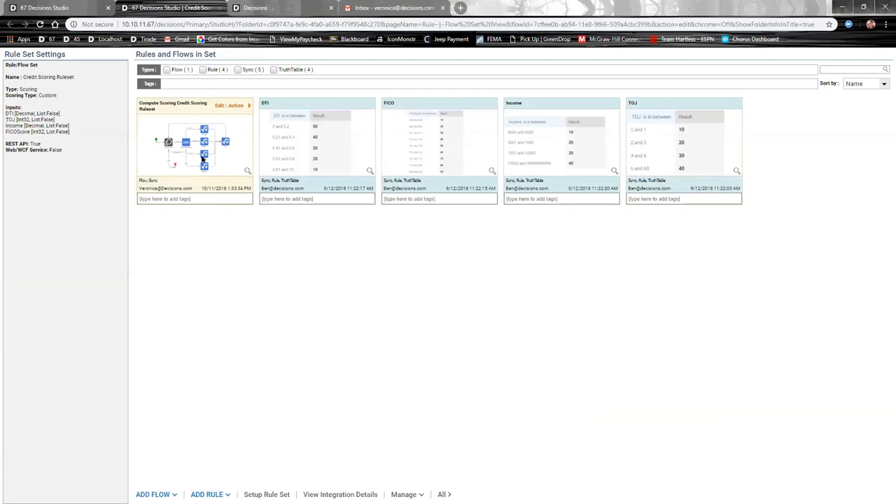
pyautogui.moveTo(456, 125)
pyautogui.click(464, 103)
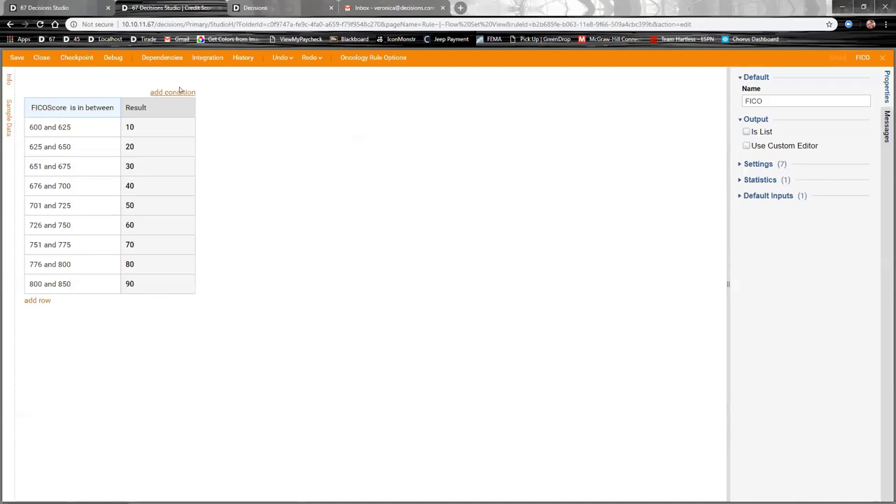
pyautogui.click(175, 93)
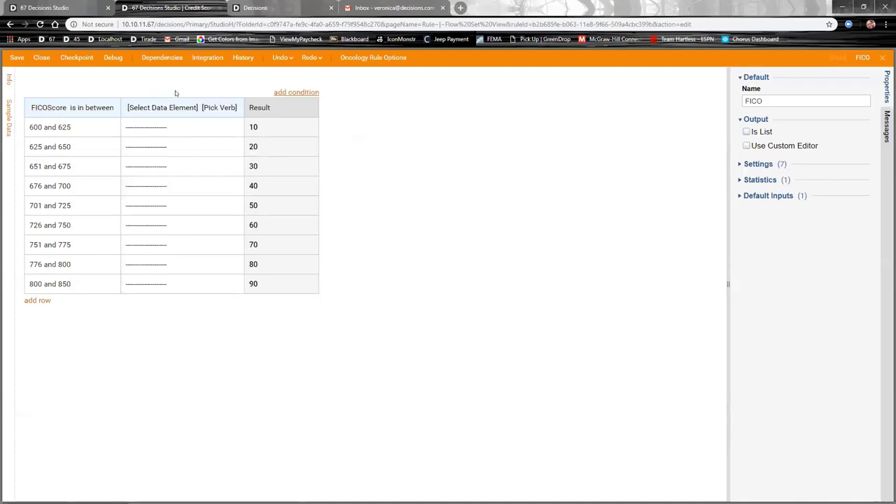
pyautogui.click(237, 117)
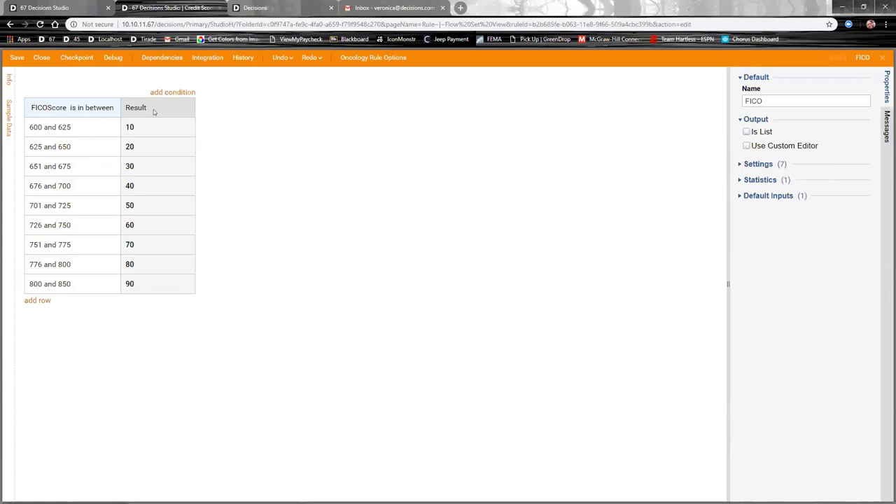
pyautogui.click(41, 57)
pyautogui.click(495, 334)
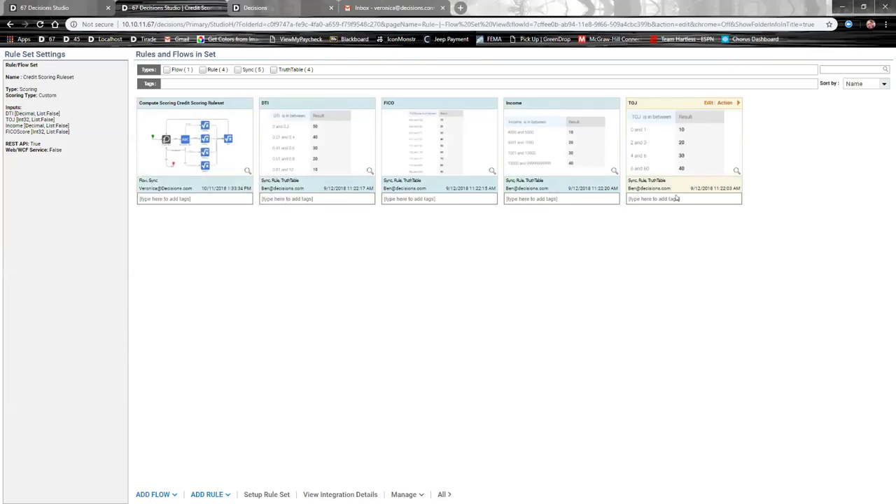
pyautogui.moveTo(236, 137)
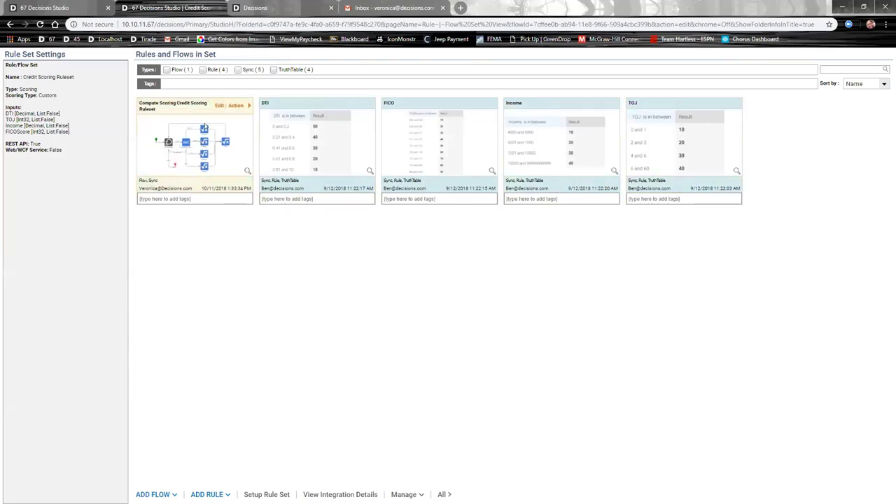
pyautogui.click(218, 105)
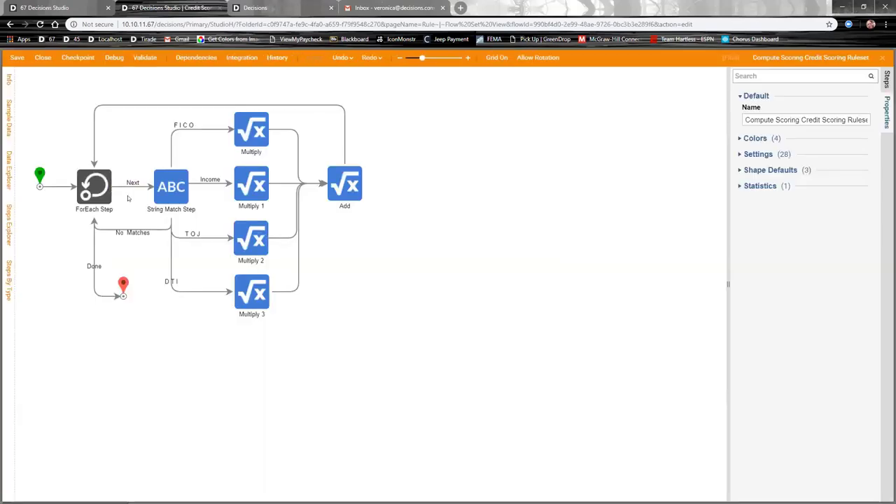
pyautogui.moveTo(211, 291)
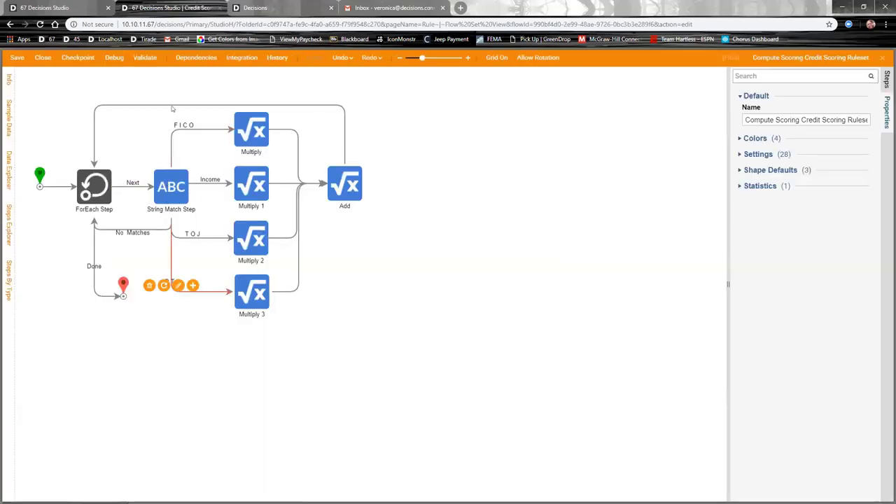
pyautogui.click(255, 294)
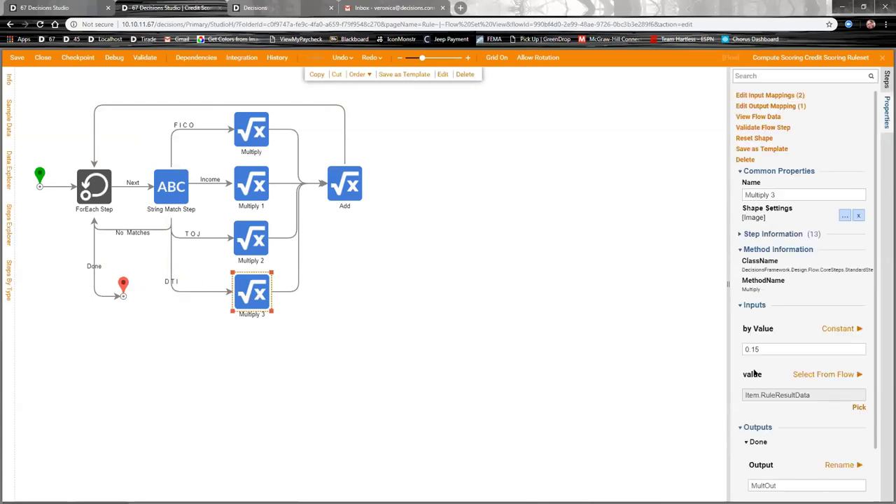
pyautogui.click(264, 151)
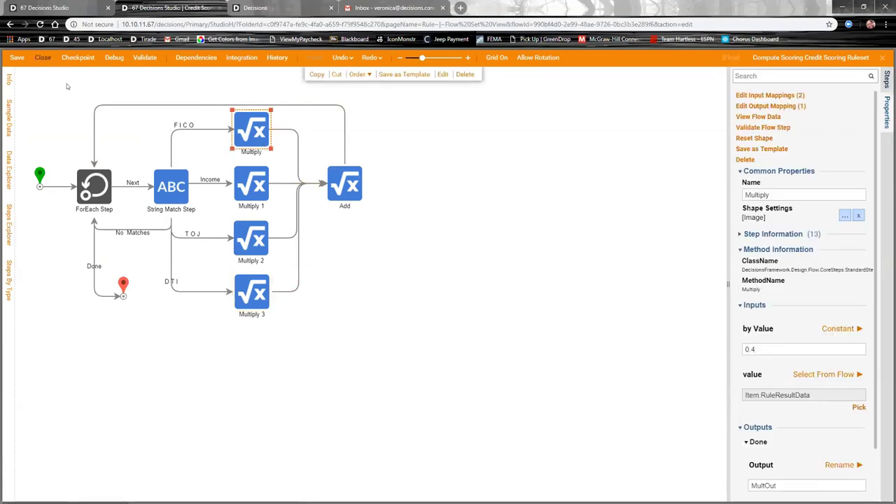
pyautogui.click(43, 57)
pyautogui.click(497, 339)
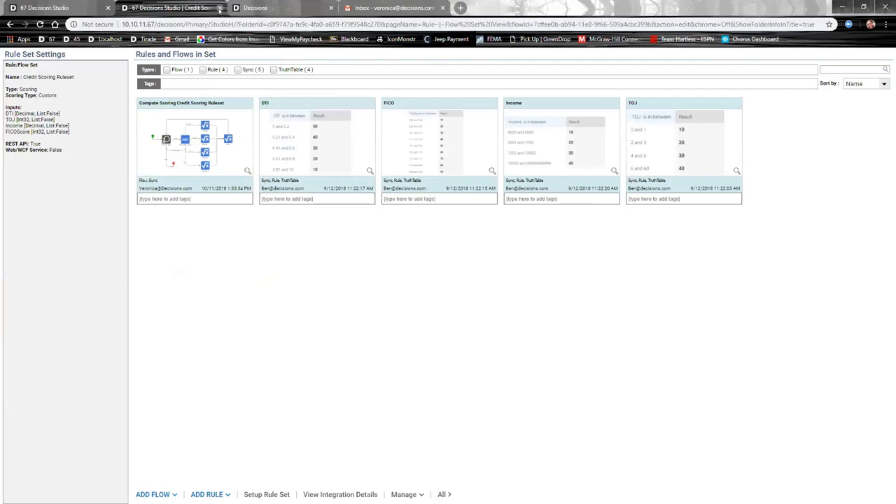
# Step: Close the Credit Scoring ruleset tab and review the Evaluate Expression step's formula and inputs
pyautogui.click(219, 8)
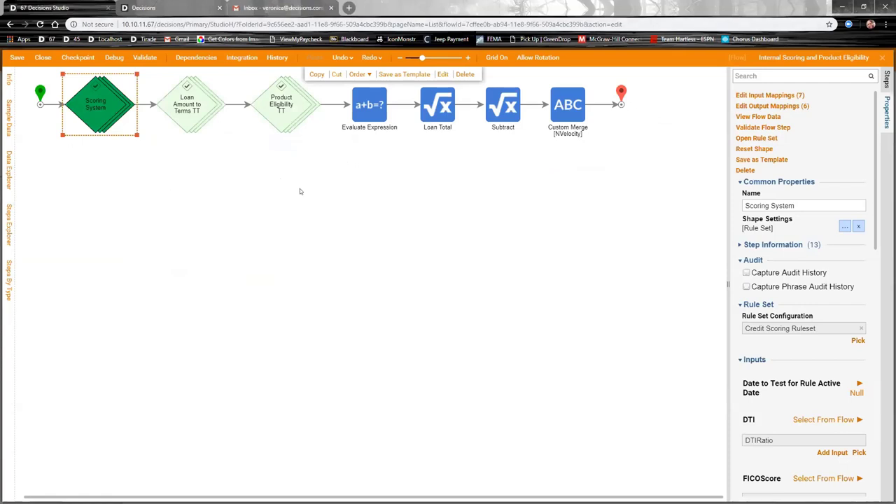
pyautogui.click(369, 104)
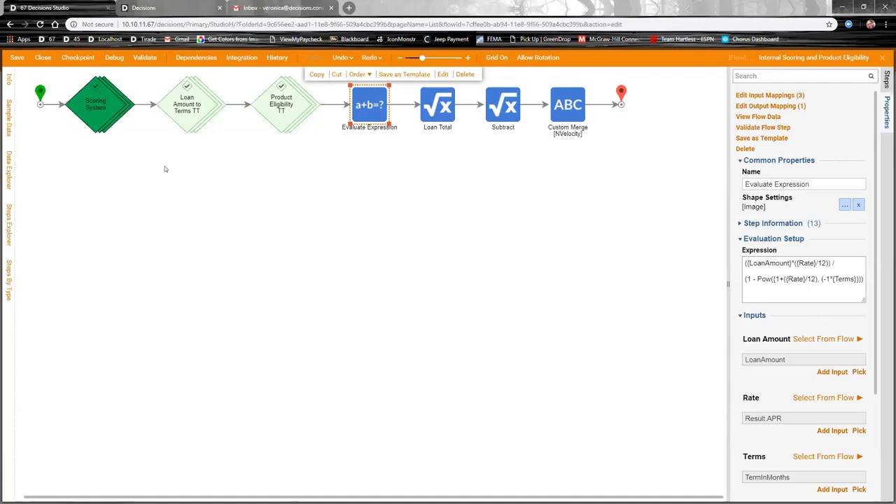
pyautogui.click(85, 123)
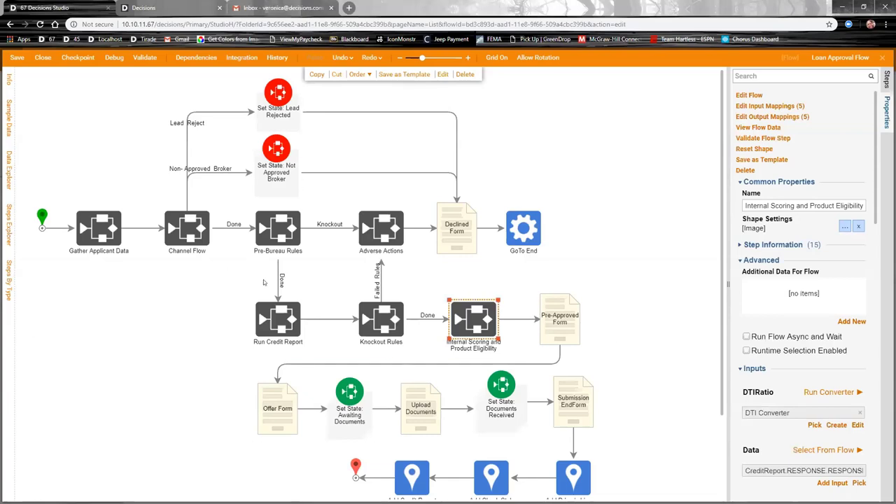
# Step: Close the Loan Approval Flow designer without saving changes
pyautogui.scroll(-2, 392, 378)
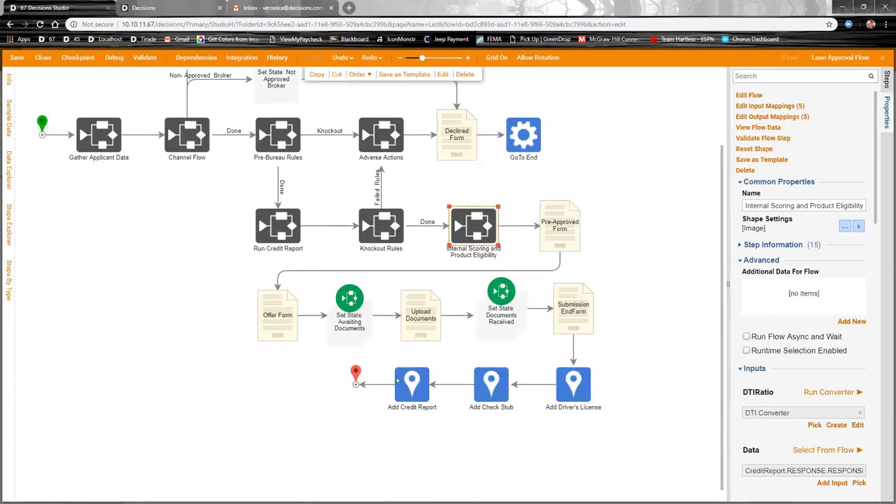
pyautogui.scroll(2, 179, 341)
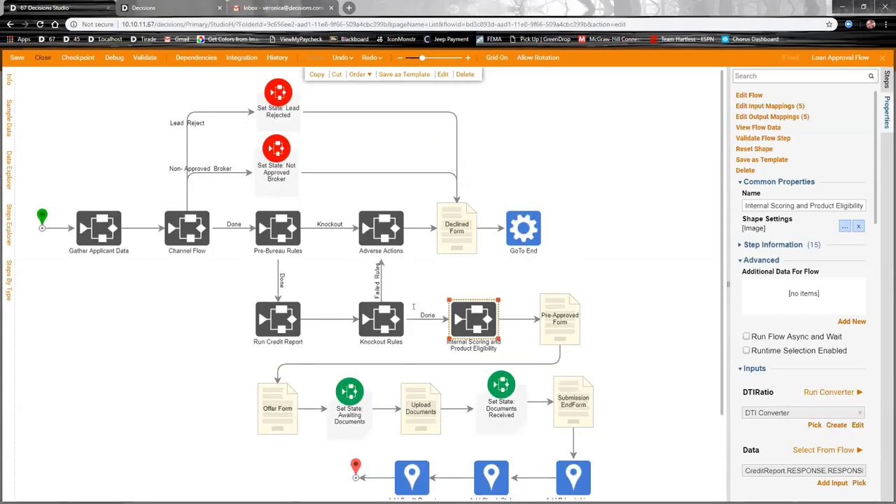
pyautogui.click(42, 58)
pyautogui.press('Return')
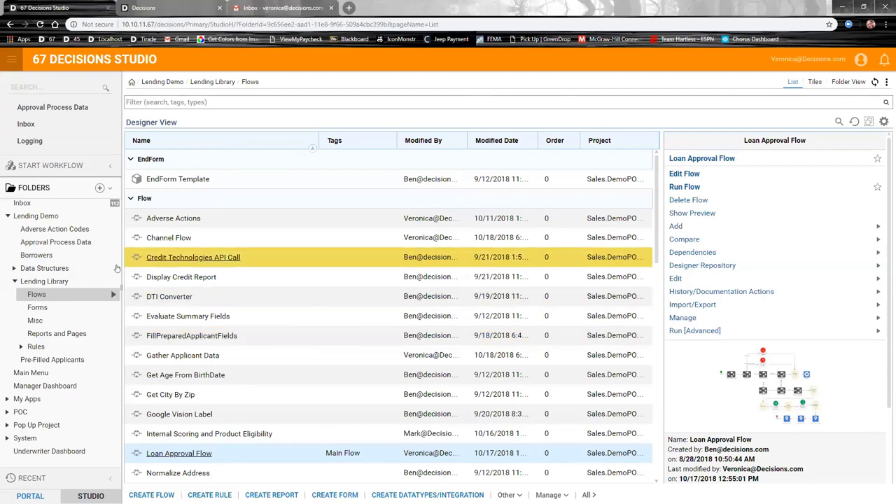
# Step: Create a designer folder named 'New Realtor Addition' under Lending Library and open it
pyautogui.rightClick(43, 280)
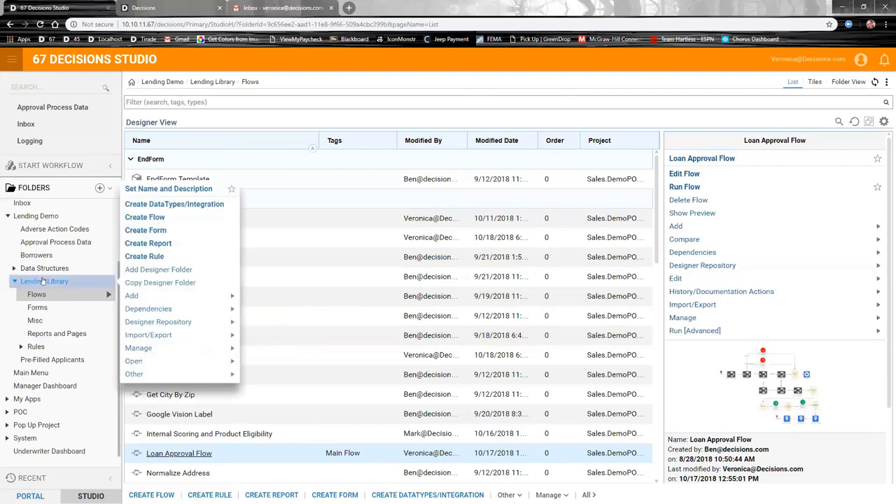
pyautogui.click(177, 272)
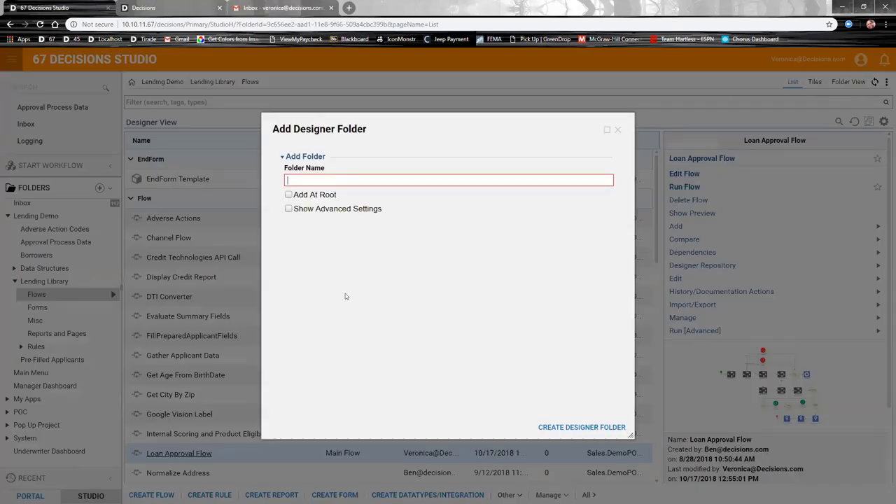
pyautogui.write('New Realtor Addition')
pyautogui.click(581, 426)
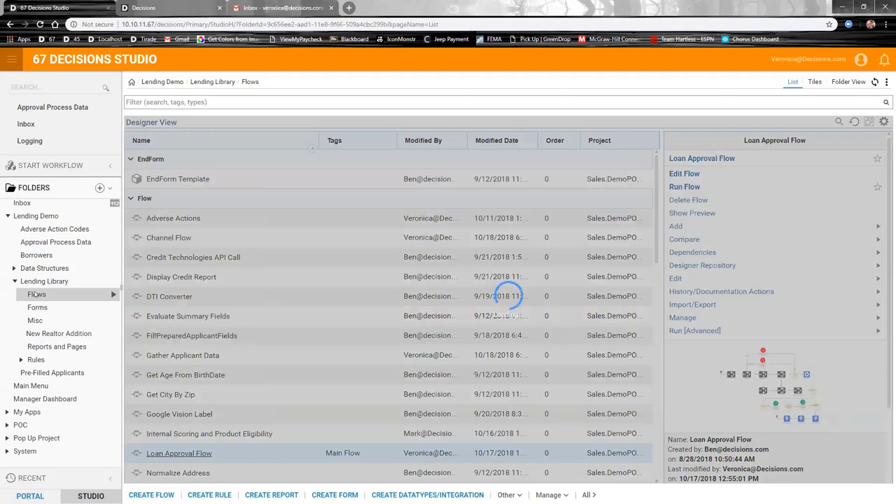
pyautogui.click(42, 338)
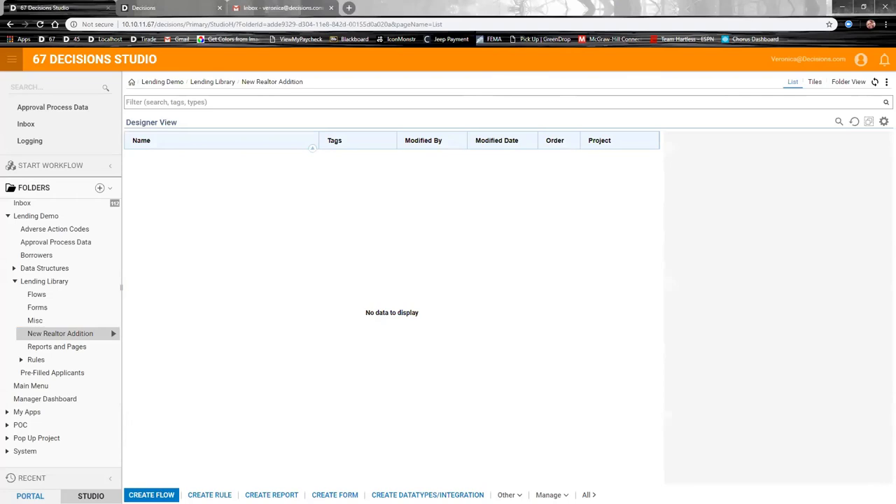
# Step: Create a flow named 'New Realtor Flow' from the Default template
pyautogui.click(151, 495)
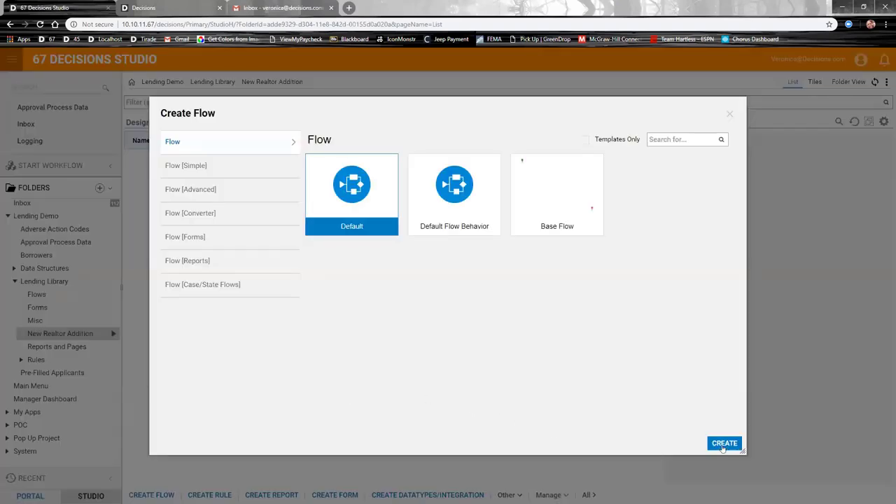
pyautogui.click(723, 443)
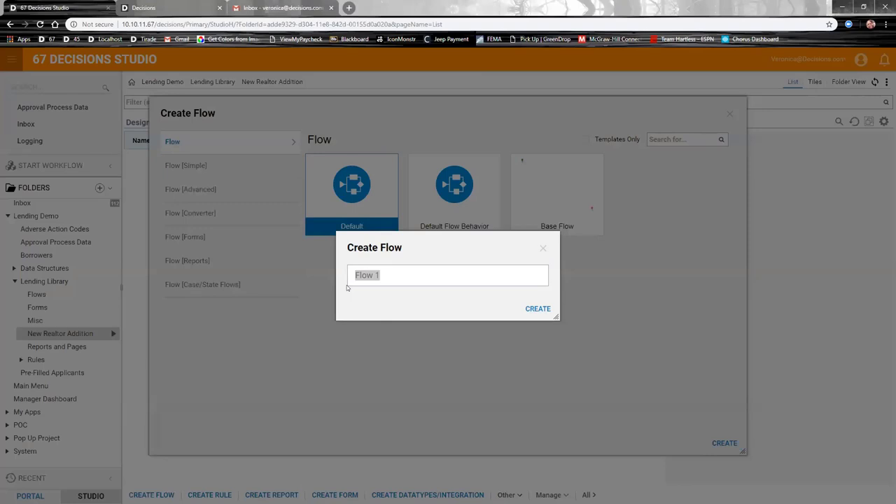
pyautogui.write('New Realtor Flow')
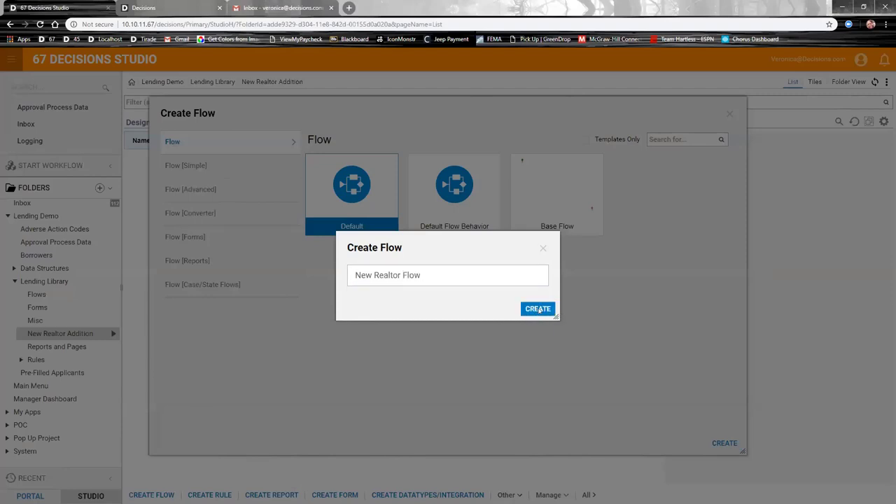
pyautogui.click(537, 309)
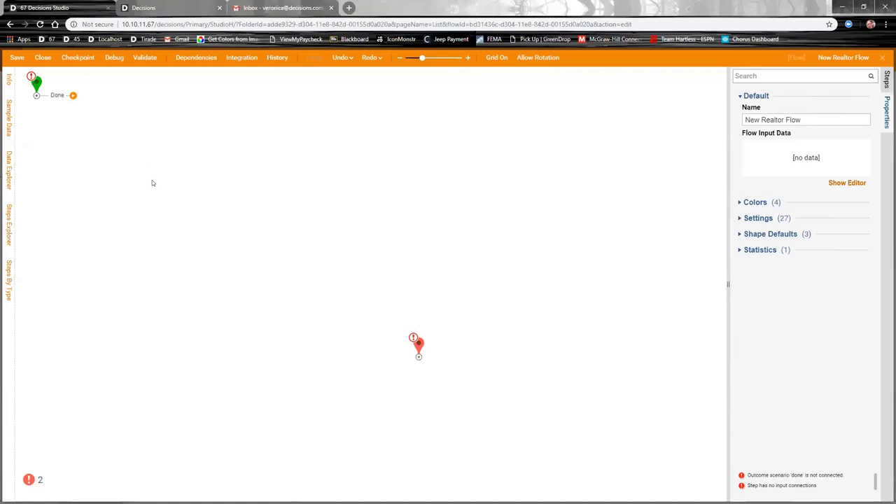
# Step: Connect the start's Done outcome to the end, then insert a Show Form step after the start
pyautogui.moveTo(73, 94); pyautogui.dragTo(418, 356)
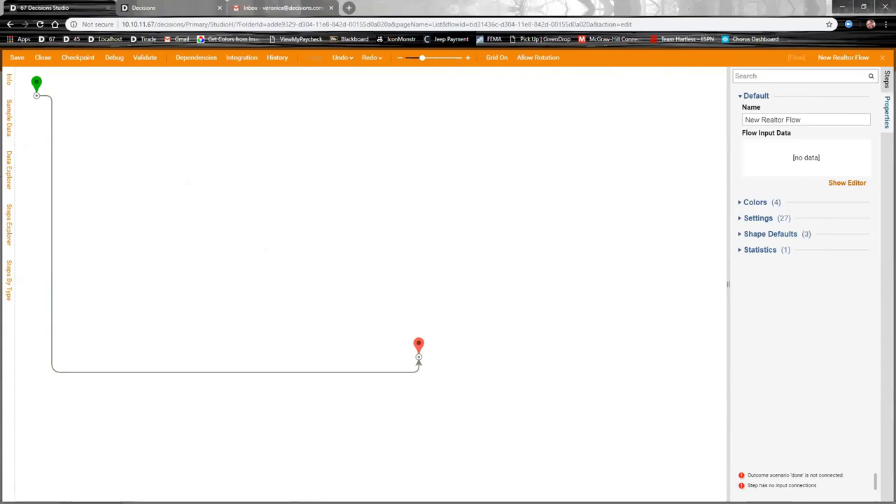
pyautogui.click(886, 79)
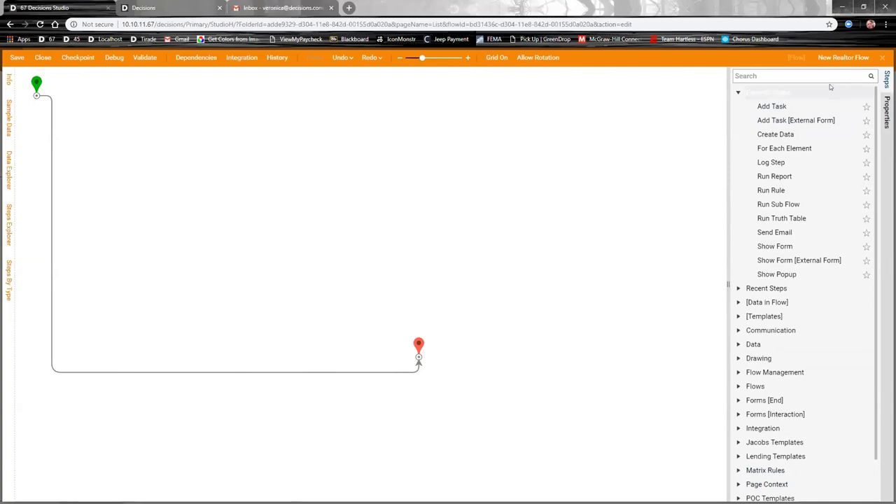
pyautogui.click(771, 107)
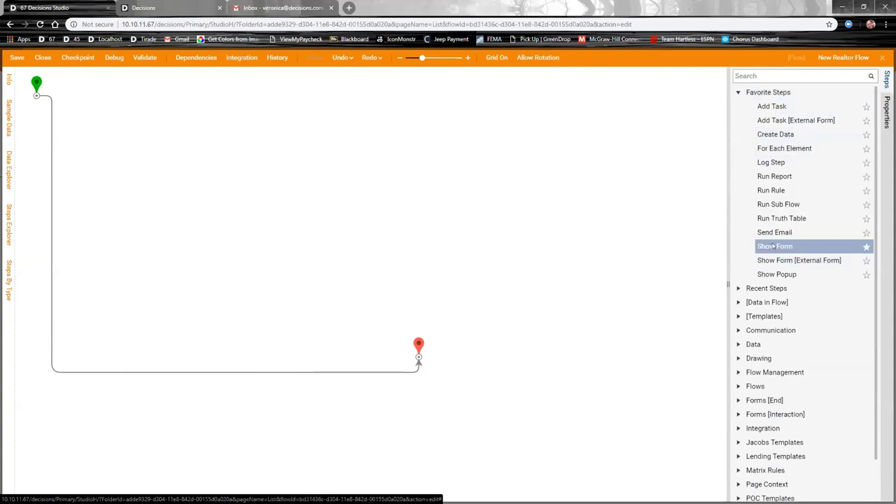
pyautogui.moveTo(777, 248); pyautogui.dragTo(102, 112)
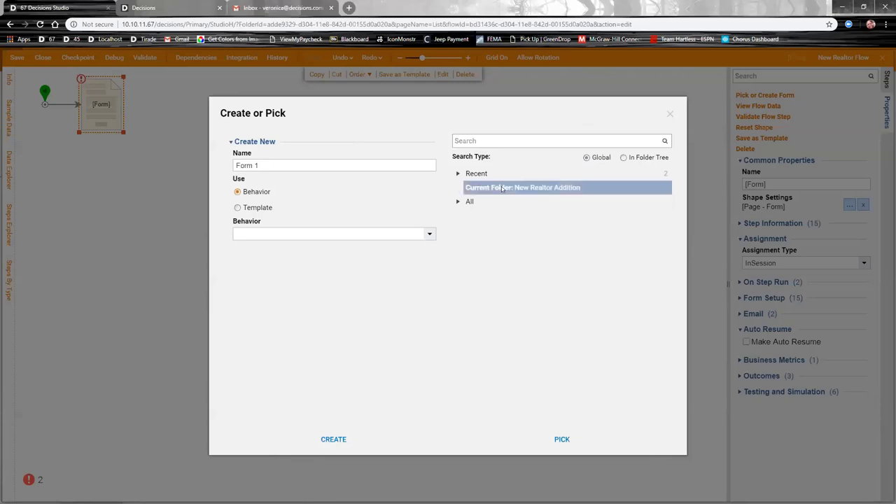
# Step: Name the new form 'New Realtor Form'
pyautogui.click(459, 201)
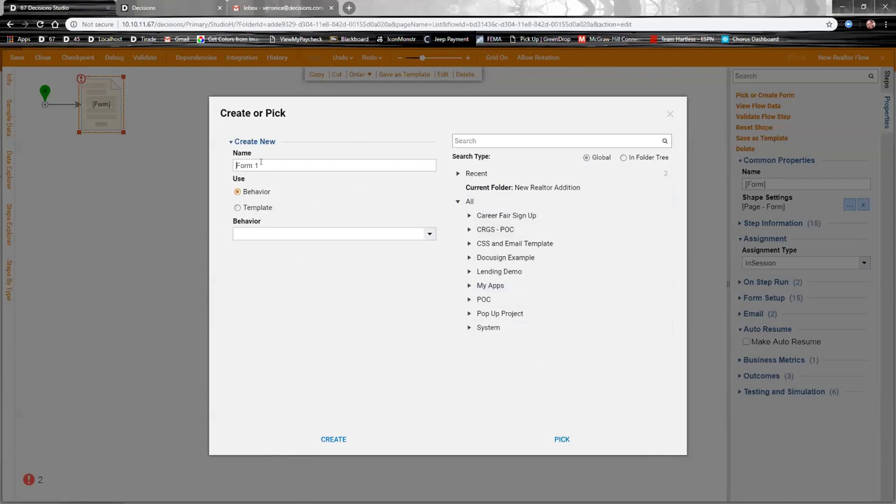
pyautogui.moveTo(280, 165); pyautogui.dragTo(203, 166)
pyautogui.write('new Realtor Form')
pyautogui.click(236, 165)
pyautogui.press('Delete')
pyautogui.write('N')
# Step: Base the form on the Lending Demo Form Template and create it
pyautogui.click(257, 209)
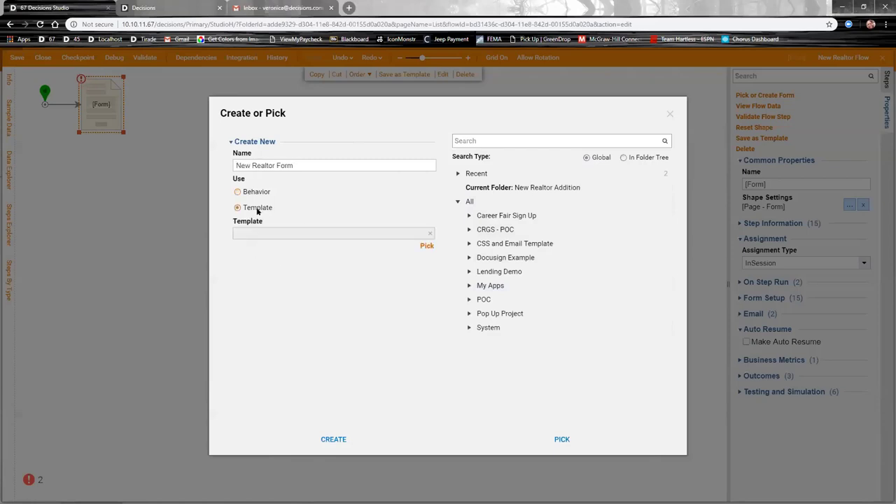
pyautogui.click(426, 246)
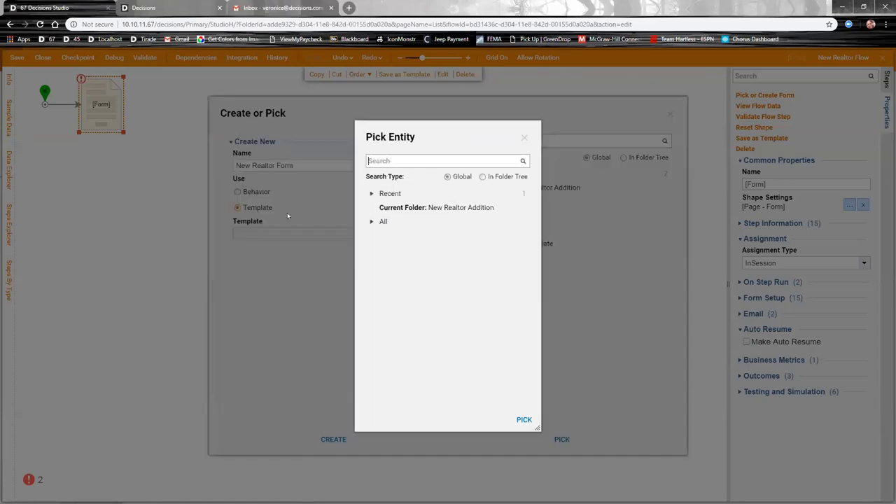
pyautogui.click(390, 193)
pyautogui.click(437, 207)
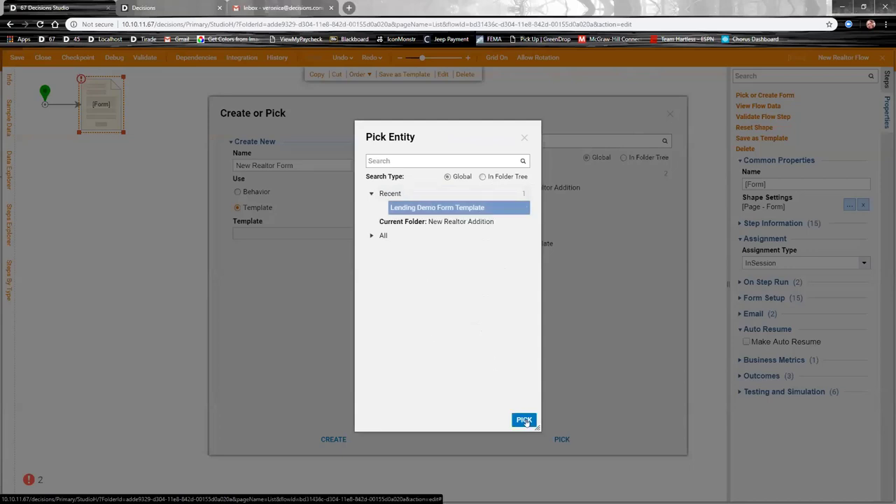
pyautogui.click(524, 421)
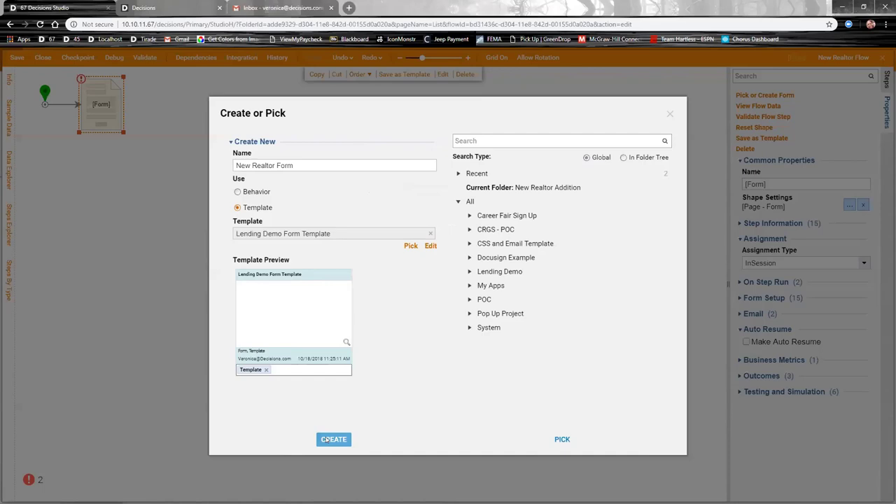
pyautogui.click(334, 439)
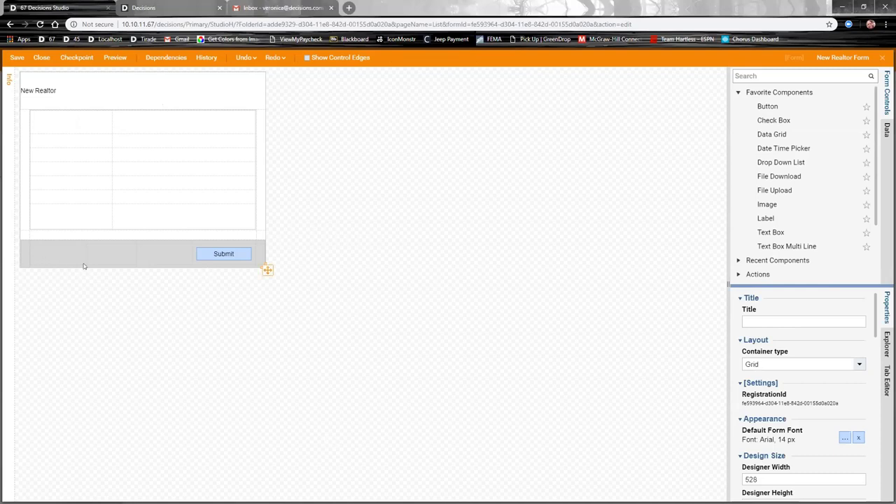
pyautogui.scroll(-10, 792, 427)
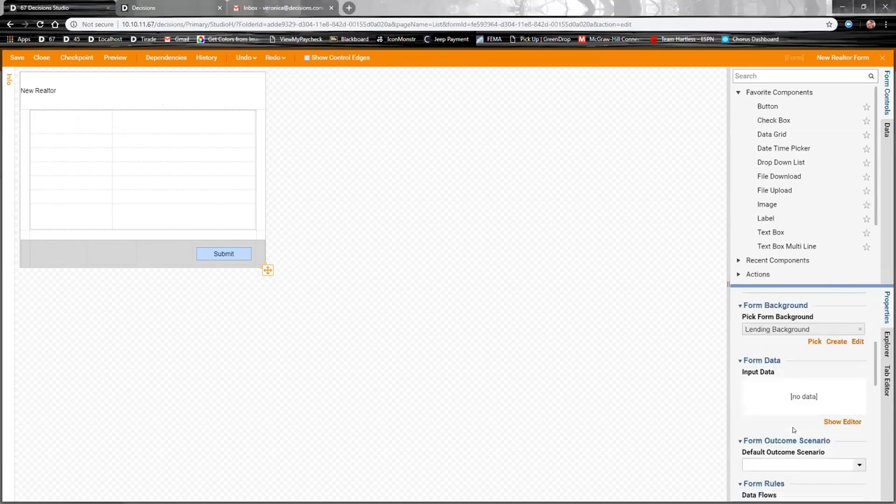
pyautogui.scroll(-5, 792, 427)
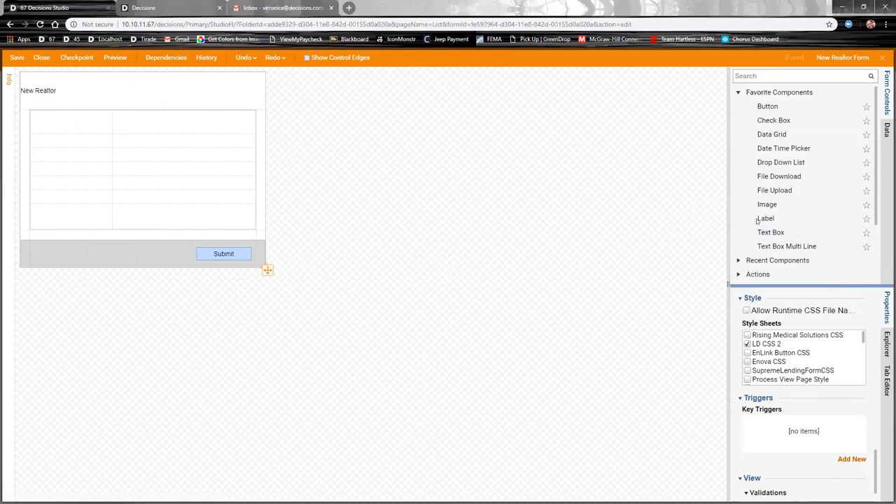
# Step: Add labelled text boxes Realtor Name, Realtor Email and Client Name, making Client Name output only
pyautogui.moveTo(770, 231); pyautogui.dragTo(154, 141)
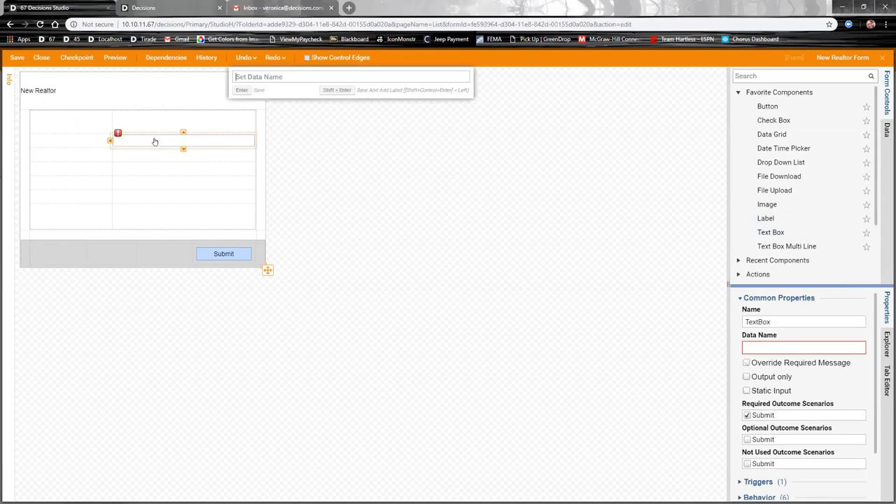
pyautogui.write('Na')
pyautogui.press('BackSpace')
pyautogui.press('BackSpace')
pyautogui.write('Realtor ')
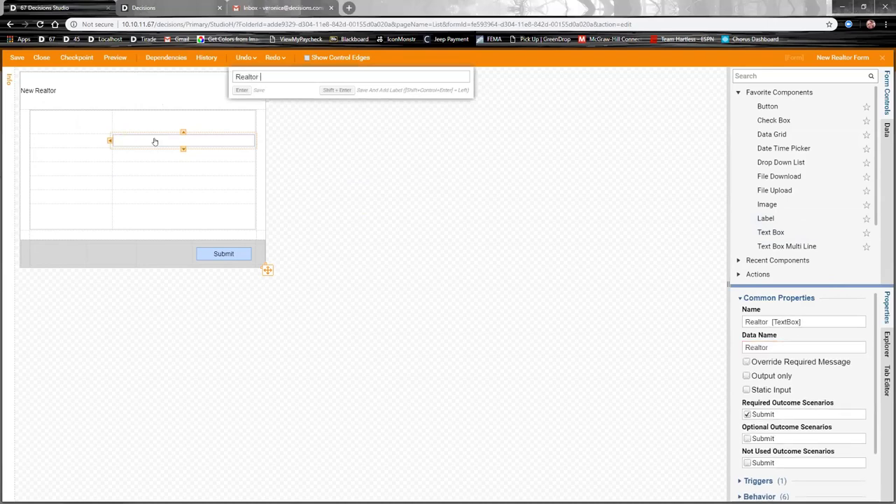
pyautogui.write('Name')
pyautogui.hotkey('shift', 'Return')
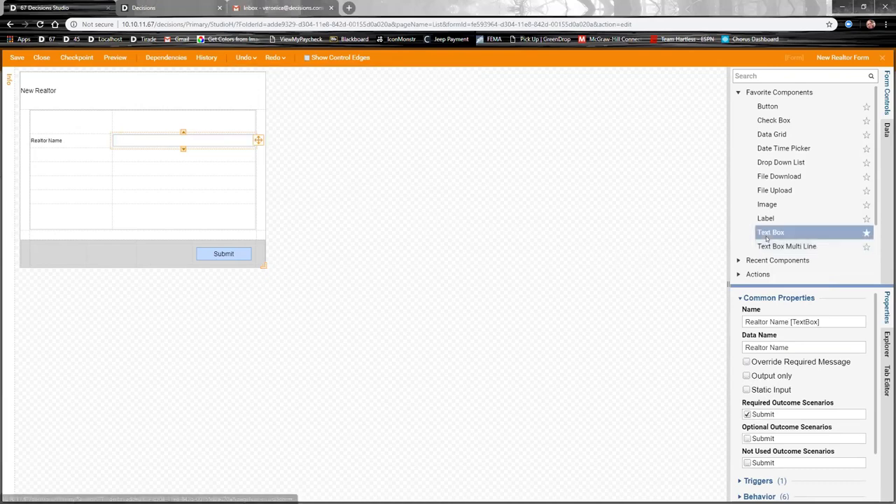
pyautogui.moveTo(770, 232); pyautogui.dragTo(161, 156)
pyautogui.write('R')
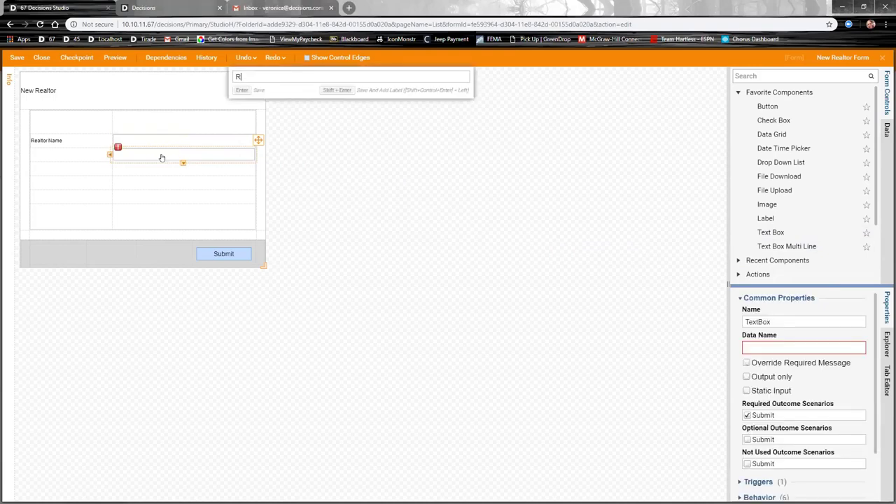
pyautogui.write('ealtor Email')
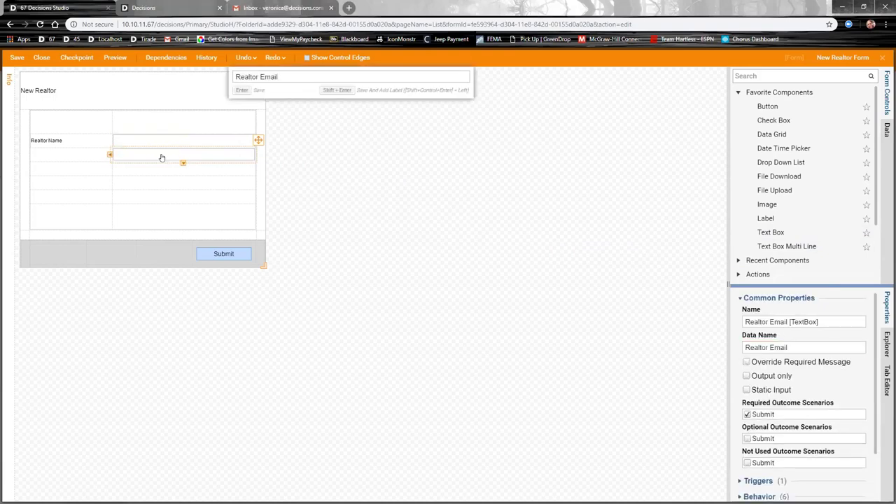
pyautogui.press('Return')
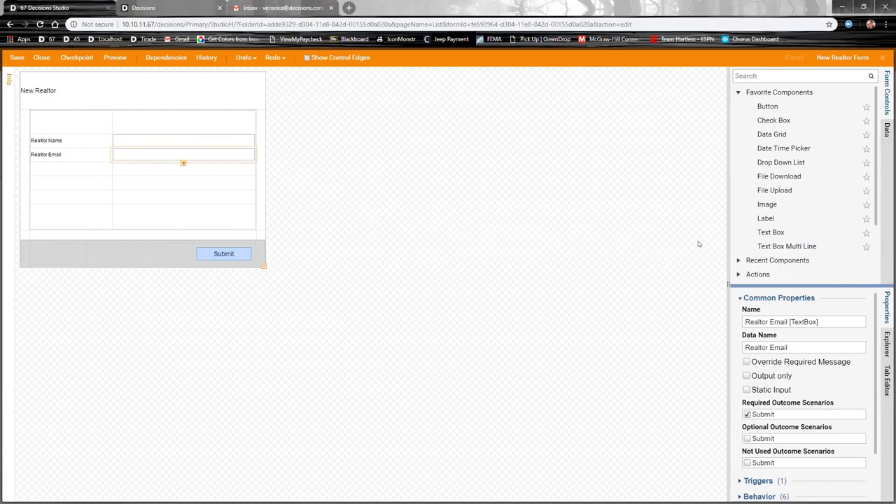
pyautogui.moveTo(770, 232); pyautogui.dragTo(185, 175)
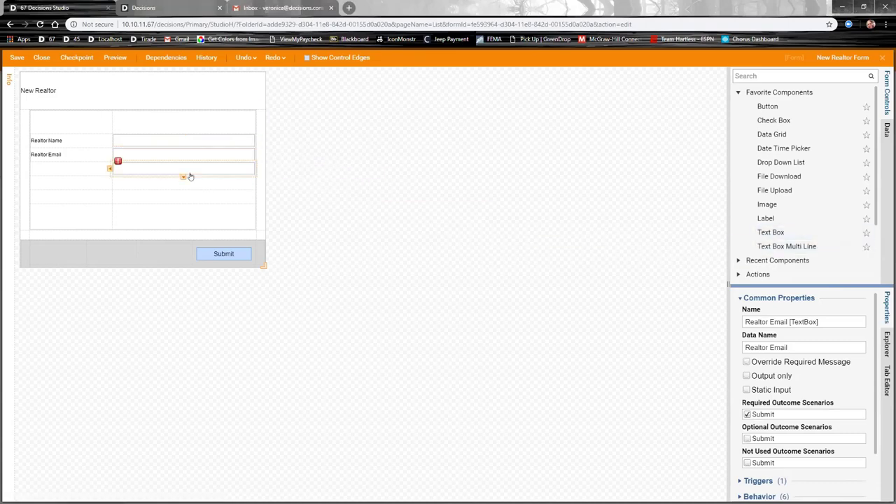
pyautogui.write('Cli')
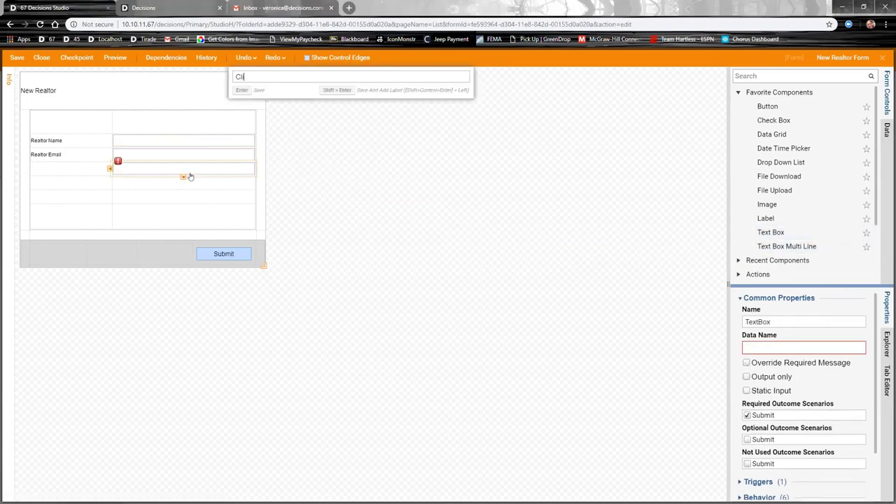
pyautogui.write('ent Name')
pyautogui.press('Return')
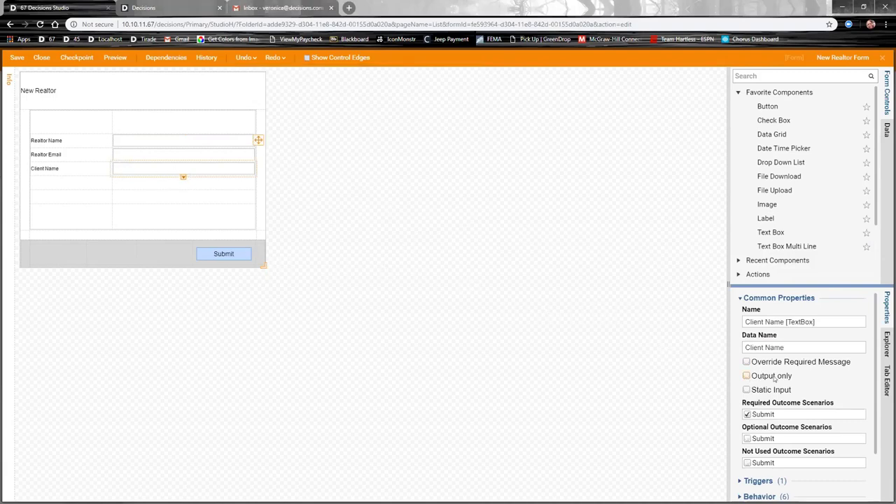
pyautogui.click(746, 376)
# Step: Add an output-only Property State text box with watermark 'Please enter the 2-character abbreviation'
pyautogui.moveTo(792, 234); pyautogui.dragTo(177, 186)
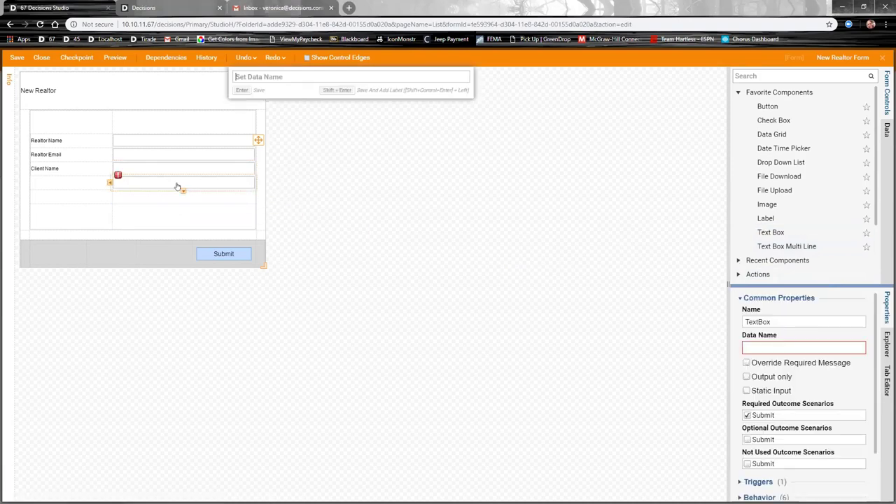
pyautogui.write('Pro')
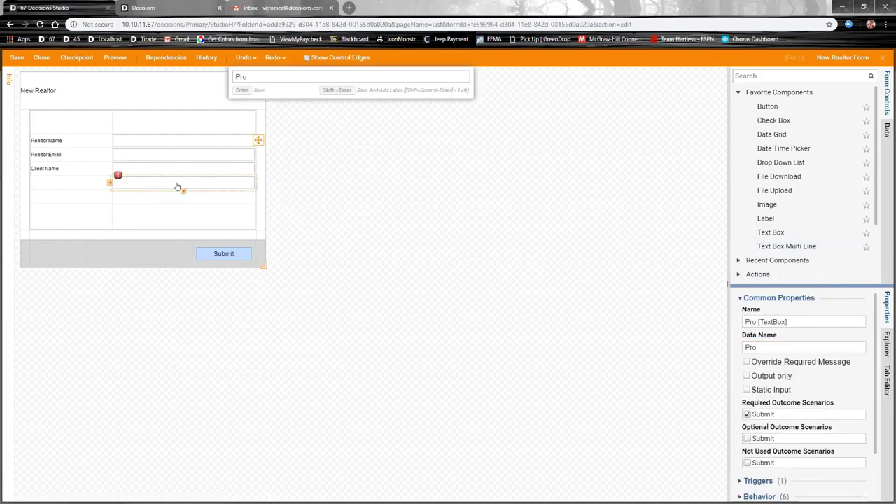
pyautogui.write('perty S')
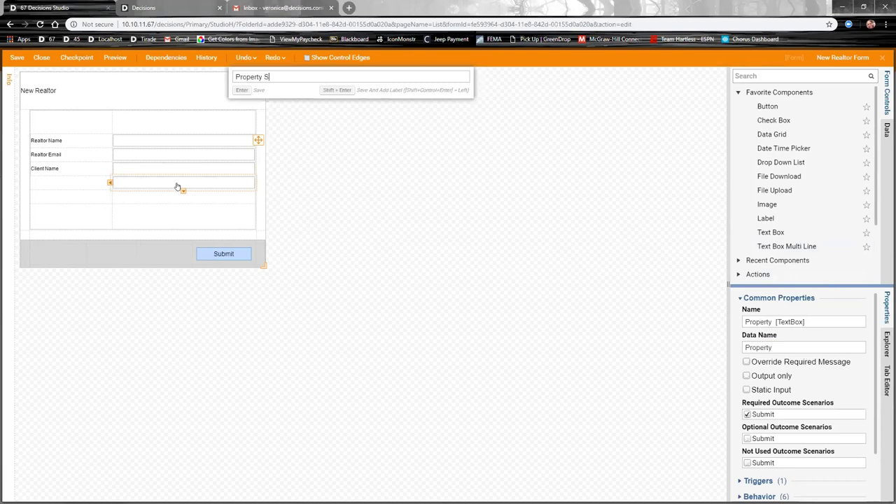
pyautogui.write('tate')
pyautogui.press('Return')
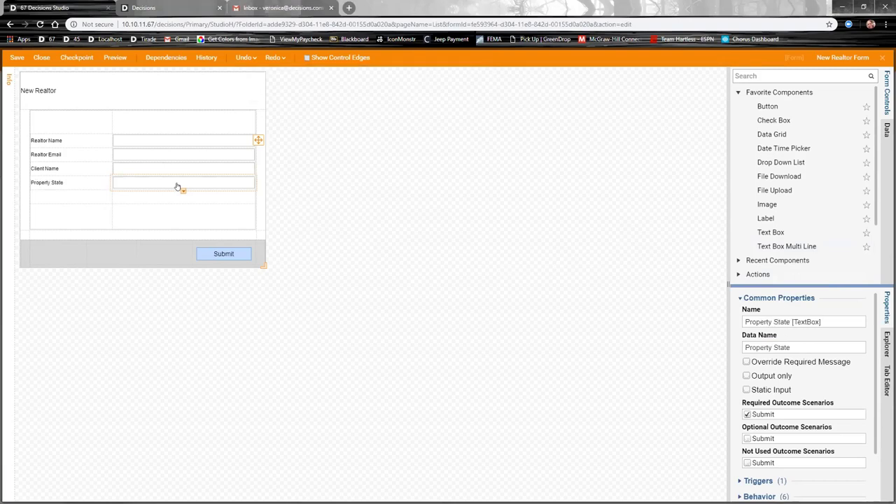
pyautogui.click(746, 376)
pyautogui.scroll(-2, 770, 378)
pyautogui.click(756, 453)
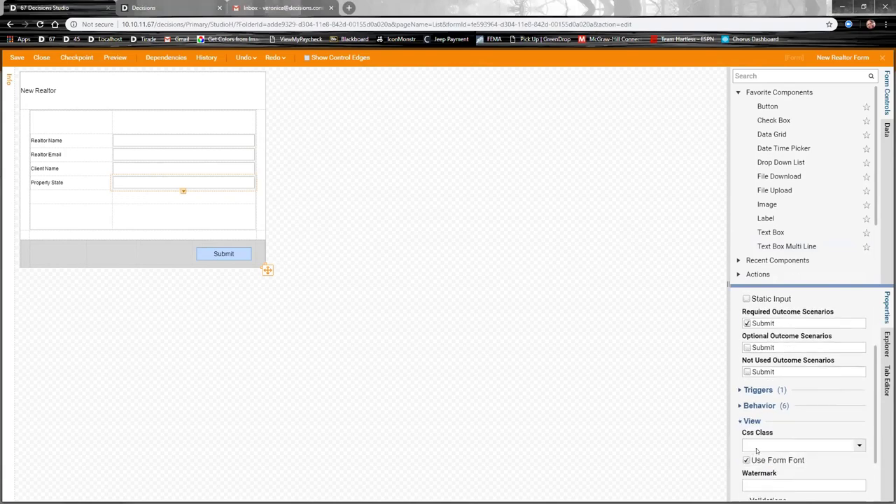
pyautogui.scroll(-2, 756, 451)
pyautogui.click(762, 419)
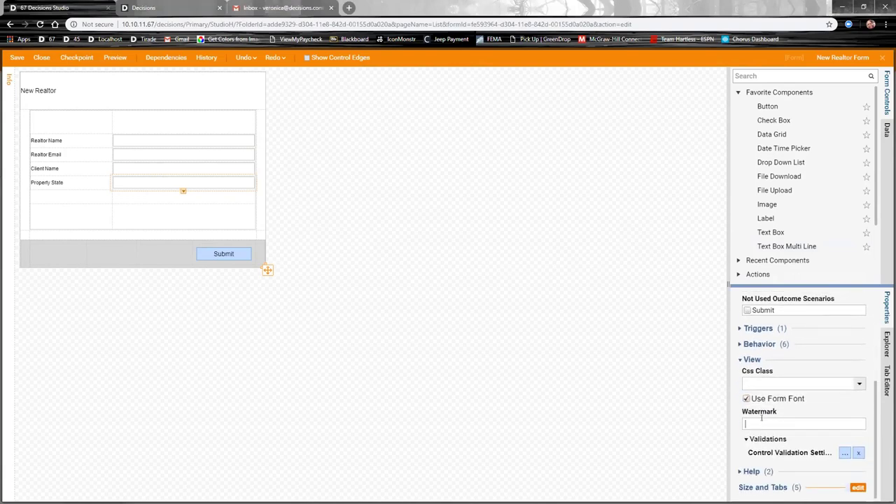
pyautogui.write('Please enter the 2-character abbre')
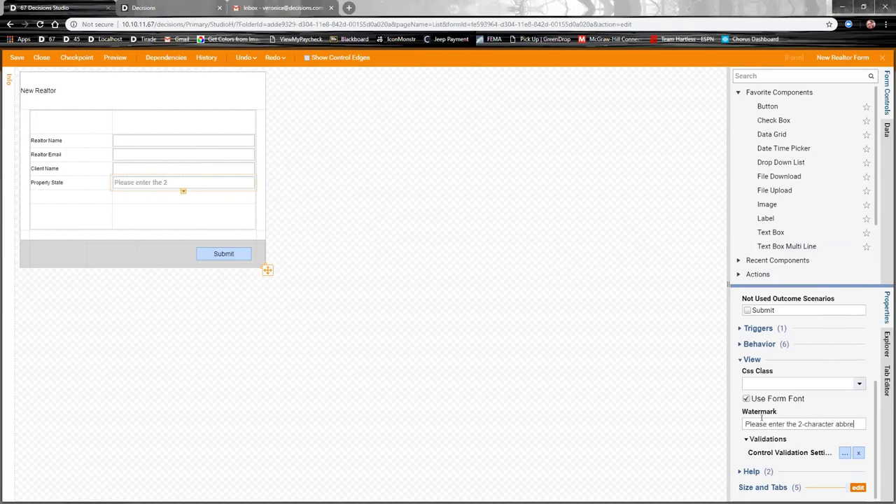
pyautogui.write('viation')
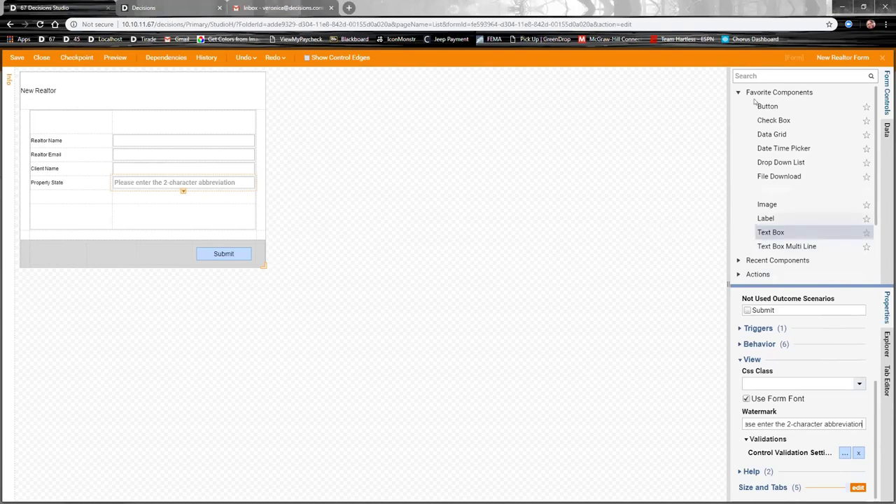
pyautogui.click(757, 75)
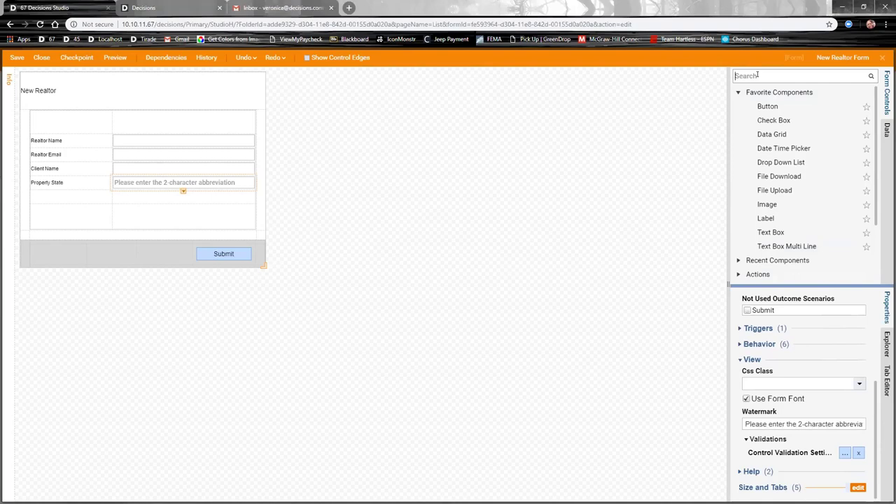
# Step: Add an output-only currency field labelled 'Estimated Loan Amount' below Property State
pyautogui.write('currency')
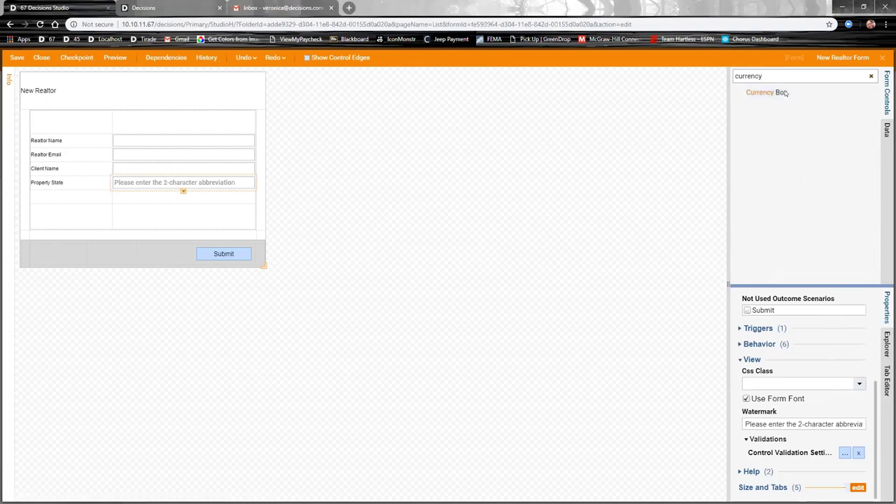
pyautogui.moveTo(769, 92); pyautogui.dragTo(154, 202)
pyautogui.write('Estim')
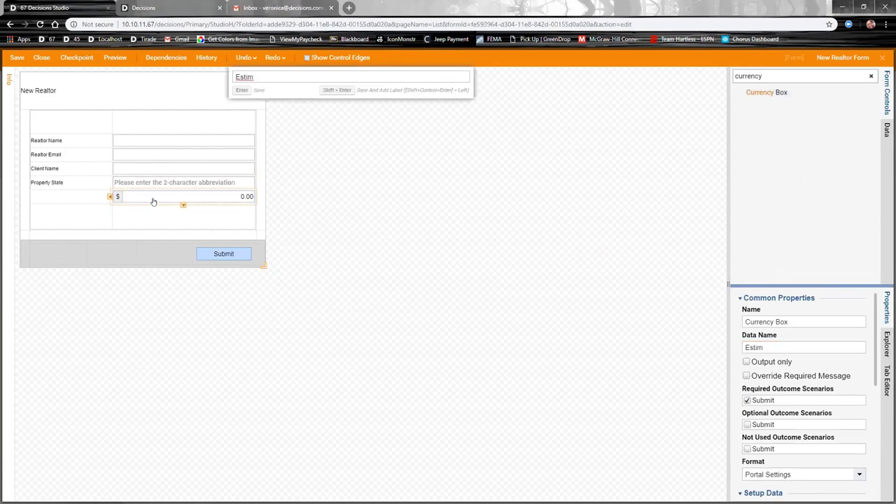
pyautogui.write('ated Loan Amoutn')
pyautogui.press('BackSpace')
pyautogui.press('BackSpace')
pyautogui.write('tn')
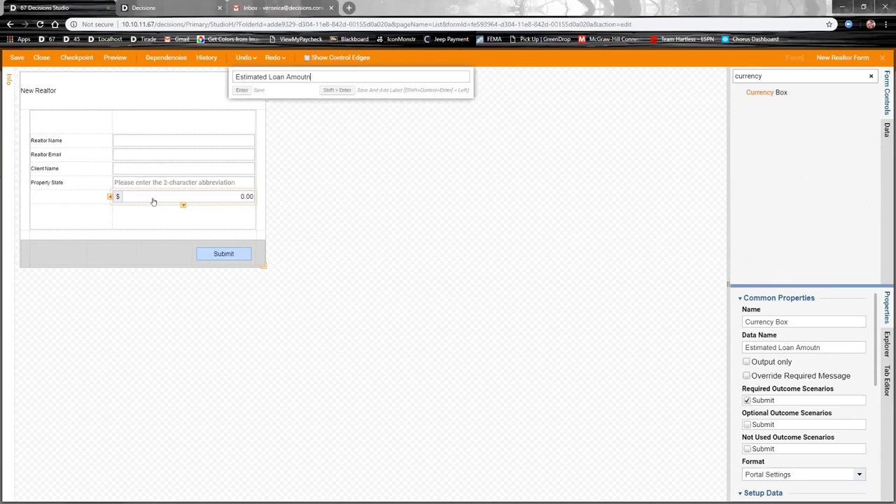
pyautogui.press('BackSpace')
pyautogui.press('BackSpace')
pyautogui.write('nt')
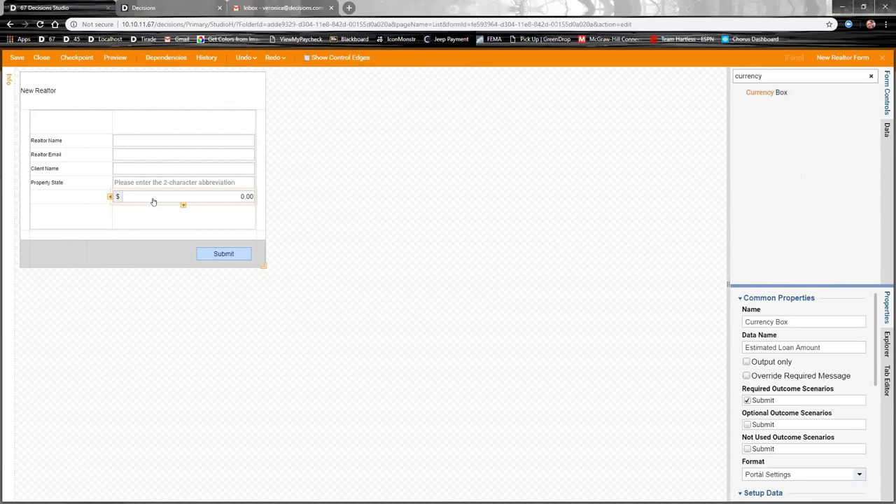
pyautogui.hotkey('shift', 'Return')
pyautogui.click(745, 362)
# Step: Set the loan amount's Number Alignment to Left and turn off AutoPopulate
pyautogui.scroll(-10, 777, 357)
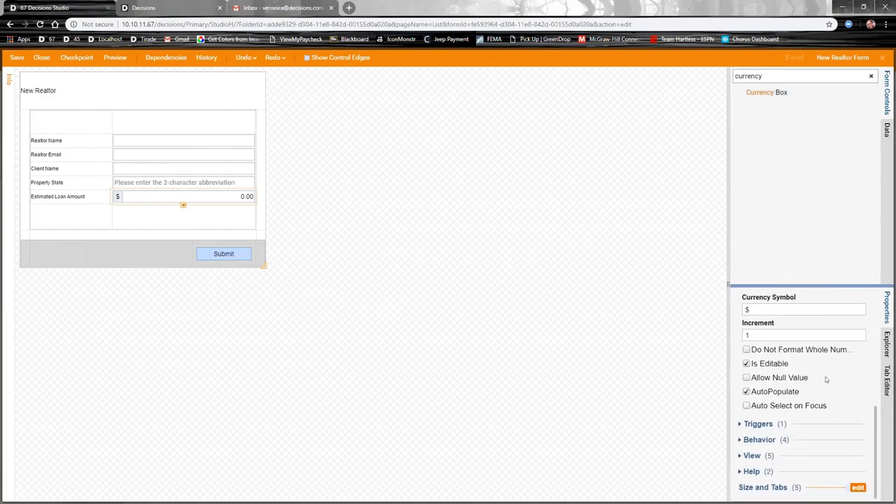
pyautogui.scroll(1, 759, 311)
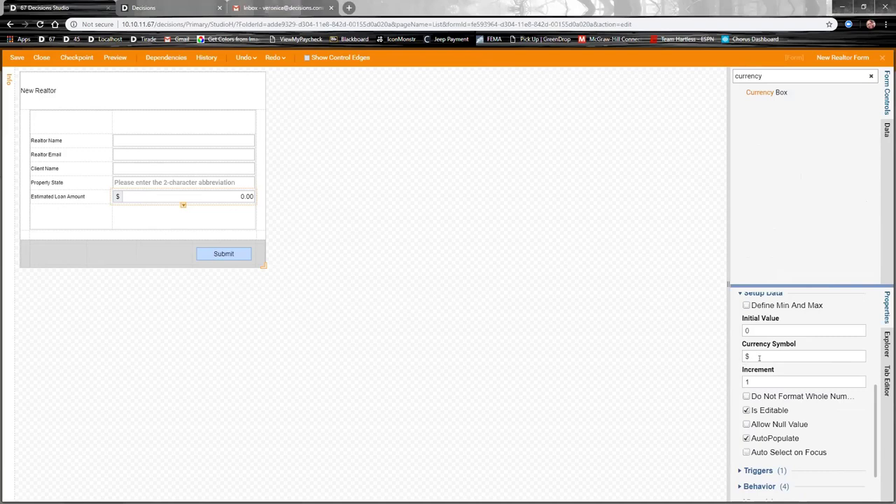
pyautogui.scroll(-1, 773, 357)
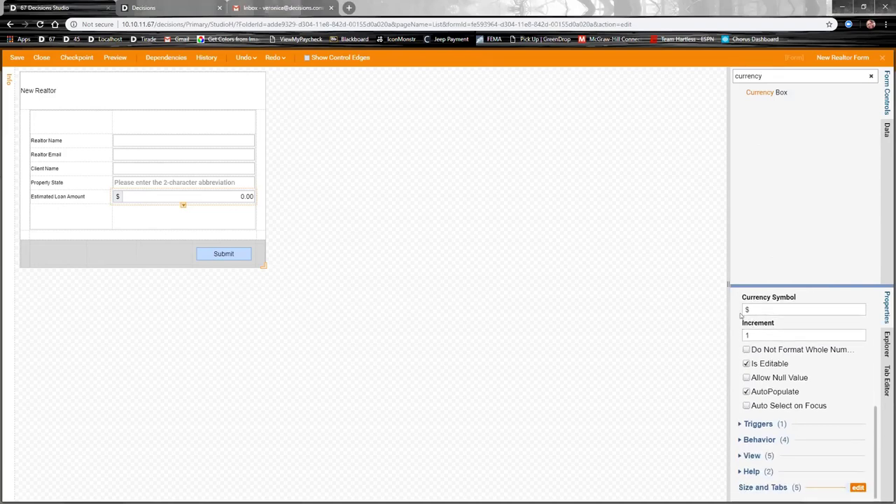
pyautogui.click(747, 455)
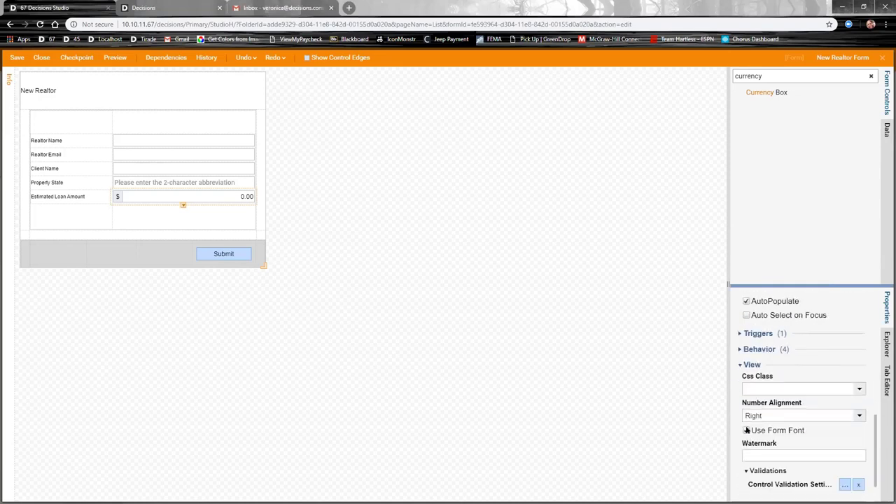
pyautogui.click(860, 416)
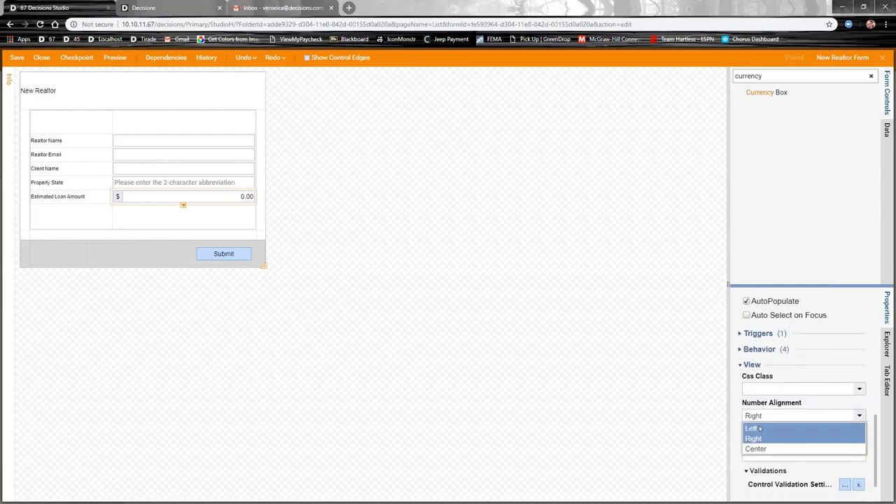
pyautogui.click(759, 428)
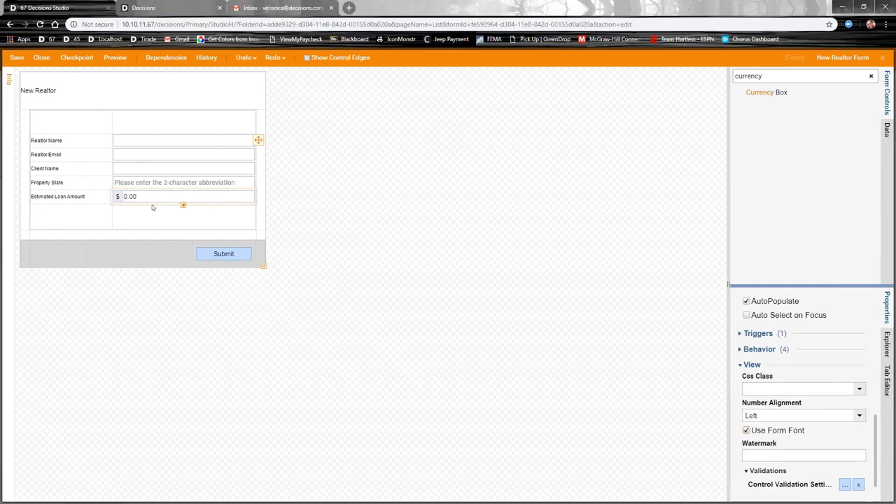
pyautogui.click(115, 200)
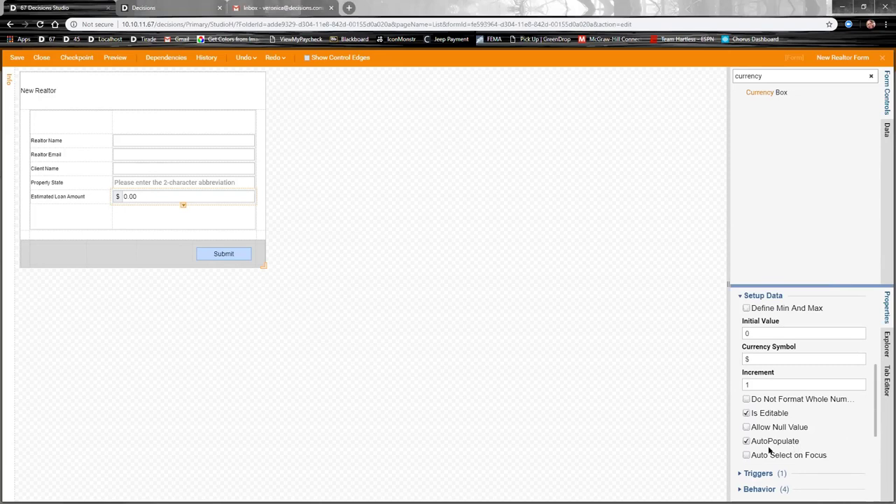
pyautogui.click(746, 441)
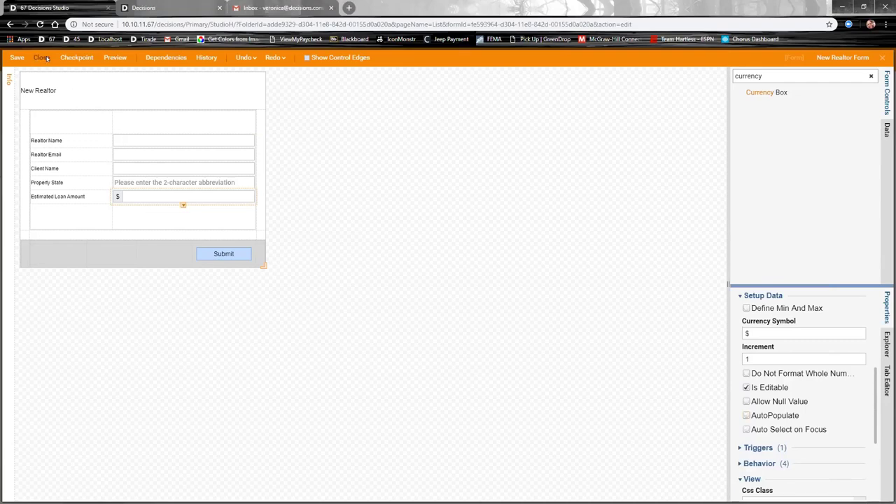
# Step: Save and close the New Realtor Form, then start adding a step after its Submit outcome
pyautogui.click(42, 58)
pyautogui.click(537, 334)
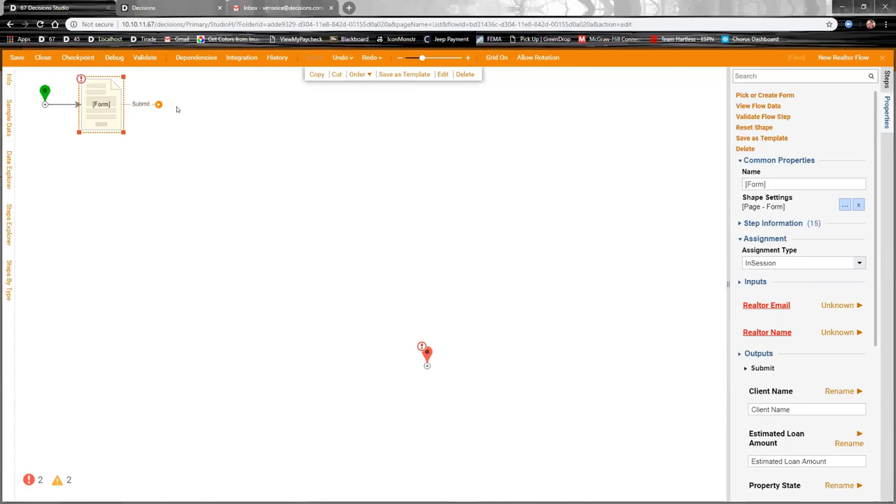
pyautogui.moveTo(159, 105); pyautogui.dragTo(197, 114)
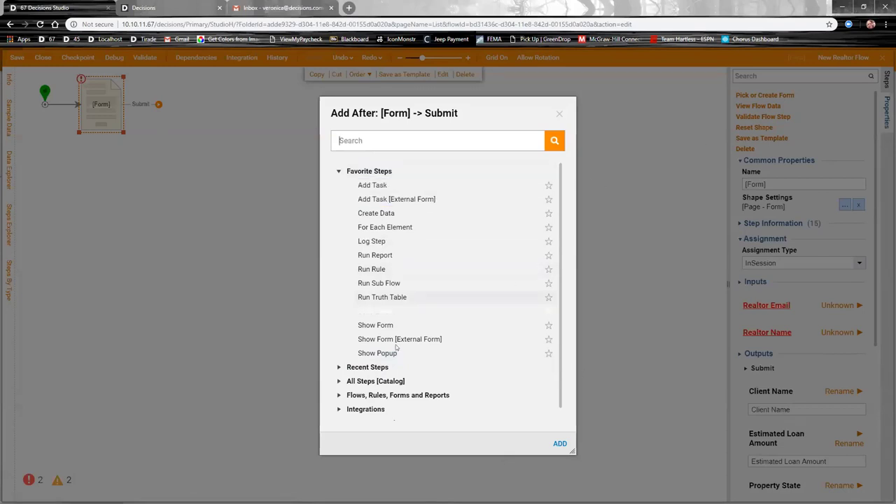
# Step: Add a Run Rule step named 'Check if State is in List' after the form's Submit
pyautogui.click(381, 242)
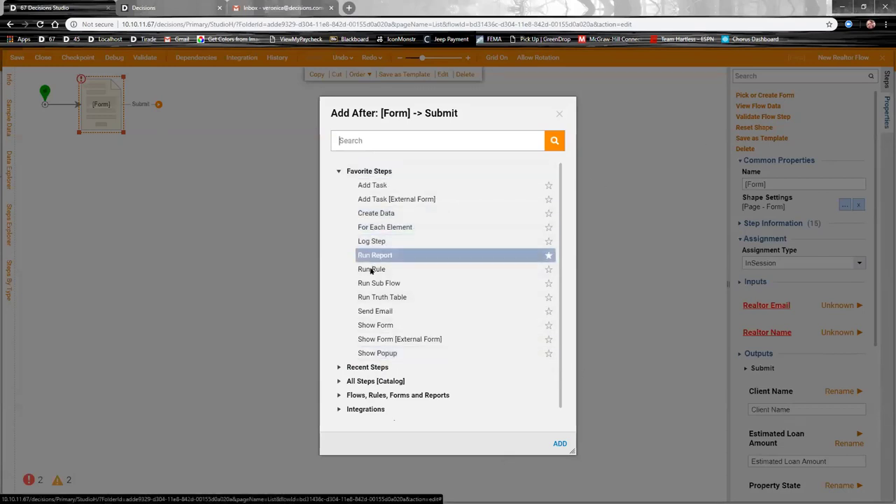
pyautogui.click(371, 269)
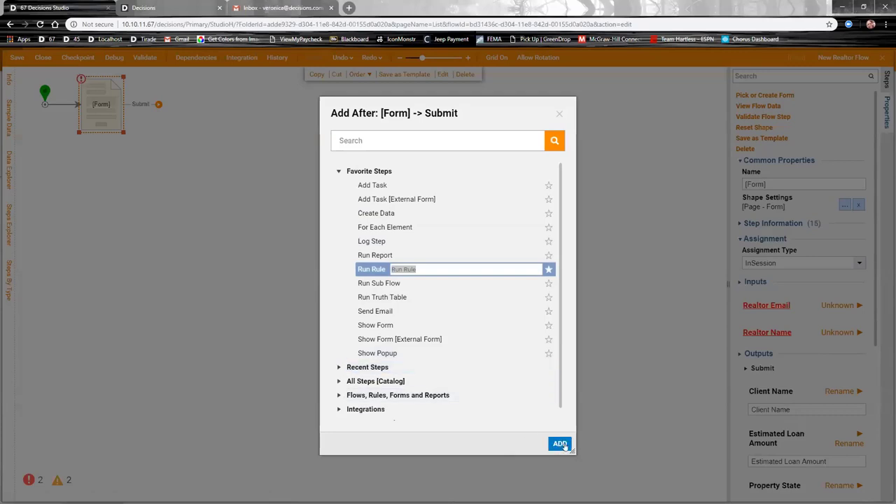
pyautogui.click(560, 444)
pyautogui.write('Check')
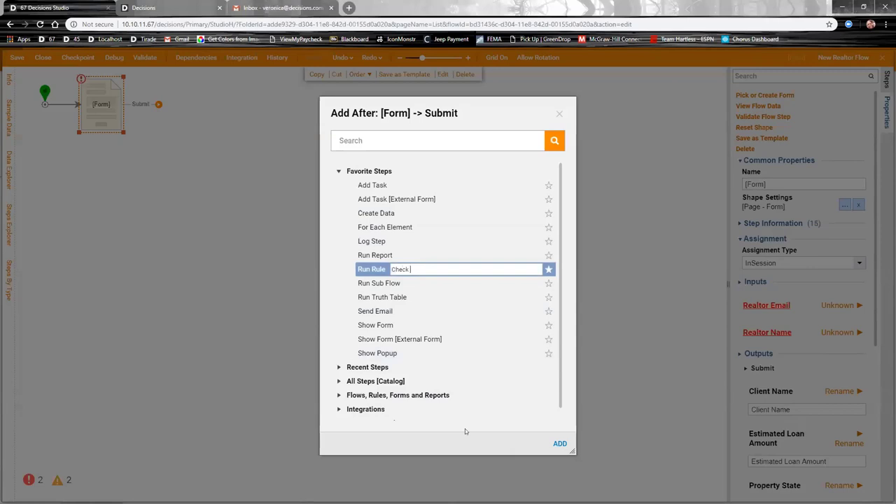
pyautogui.write(' if State is in List')
pyautogui.click(560, 443)
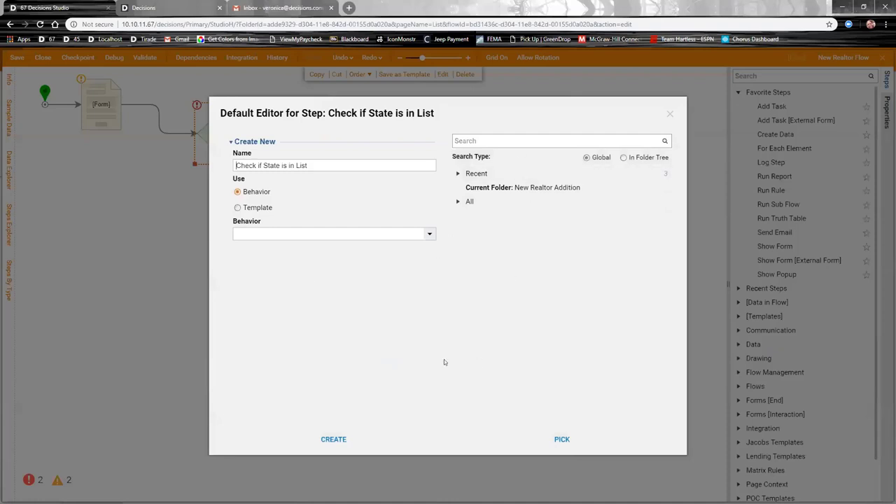
# Step: Create the new rule and define its single String [Text] input named 'Property State'
pyautogui.click(333, 439)
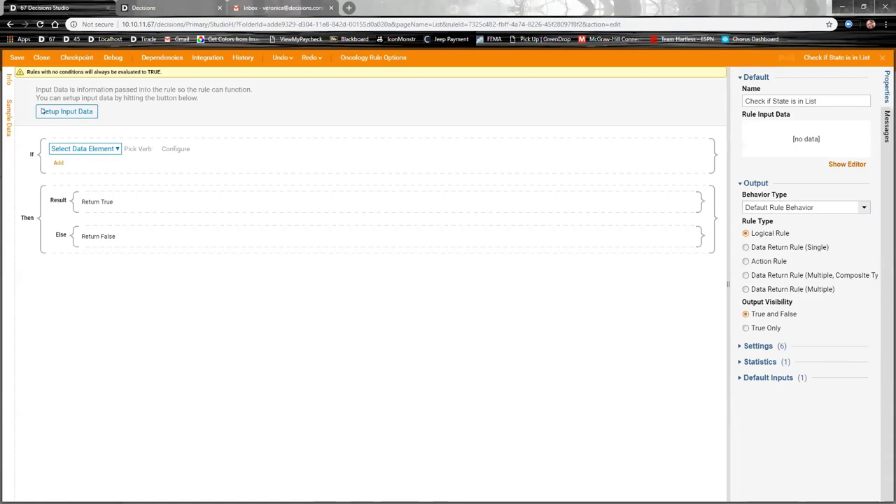
pyautogui.click(78, 114)
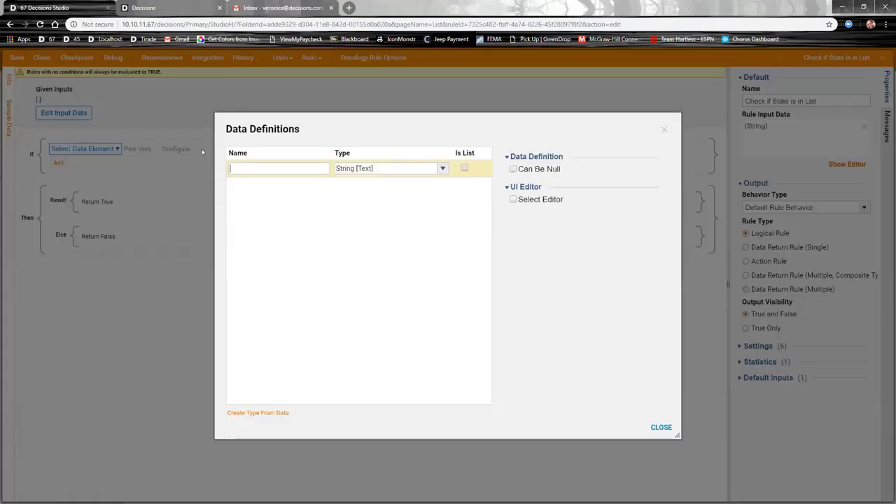
pyautogui.write('Property State')
pyautogui.press('Tab')
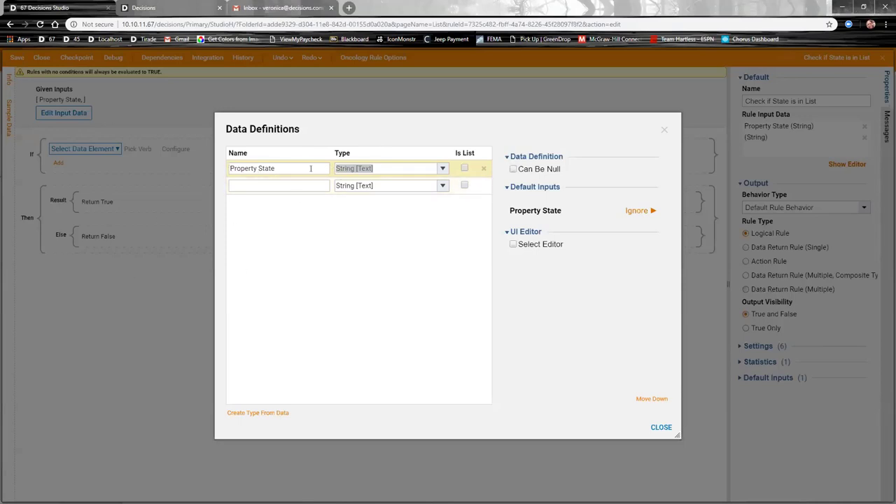
pyautogui.click(661, 427)
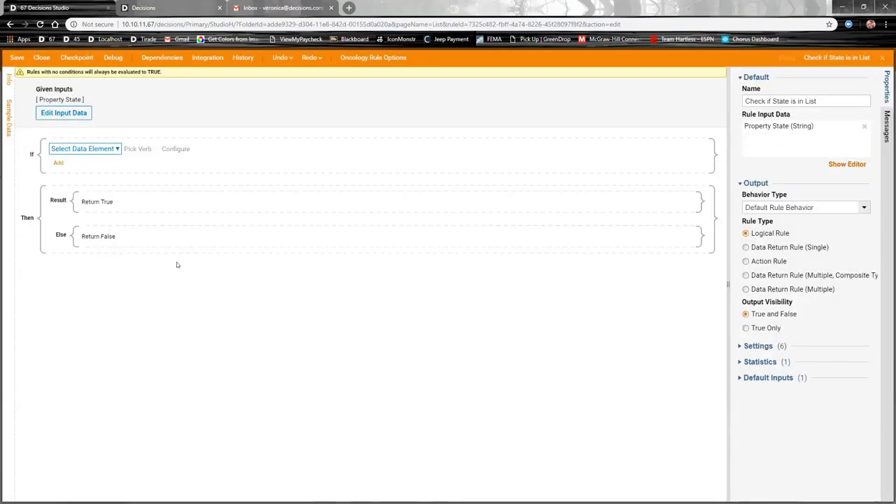
# Step: Start the condition with Property State as its subject and In List as the verb
pyautogui.click(105, 150)
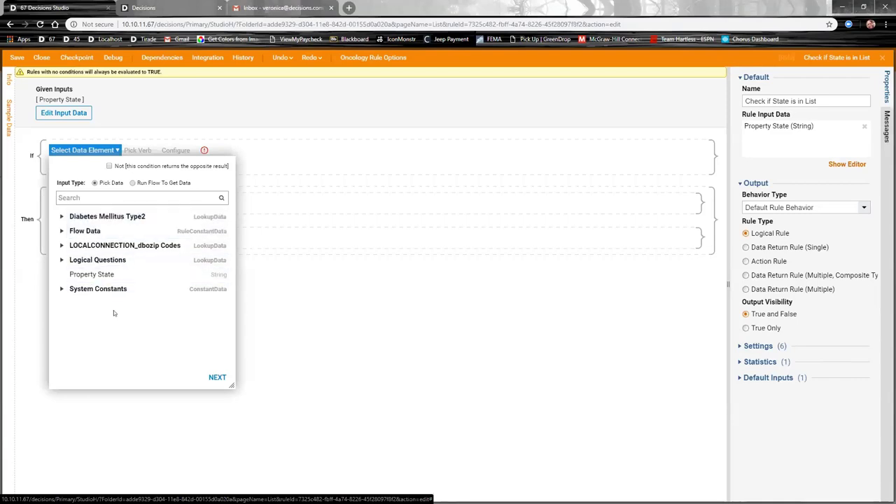
pyautogui.click(105, 275)
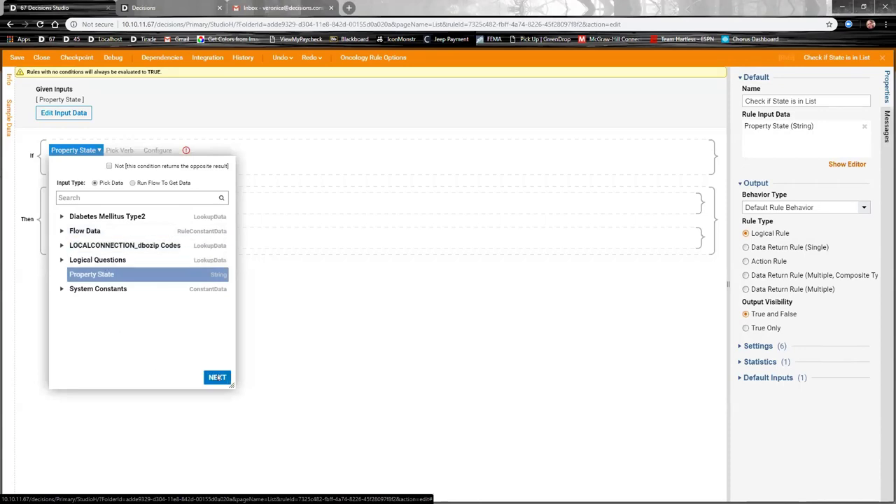
pyautogui.click(217, 376)
pyautogui.scroll(-2, 180, 347)
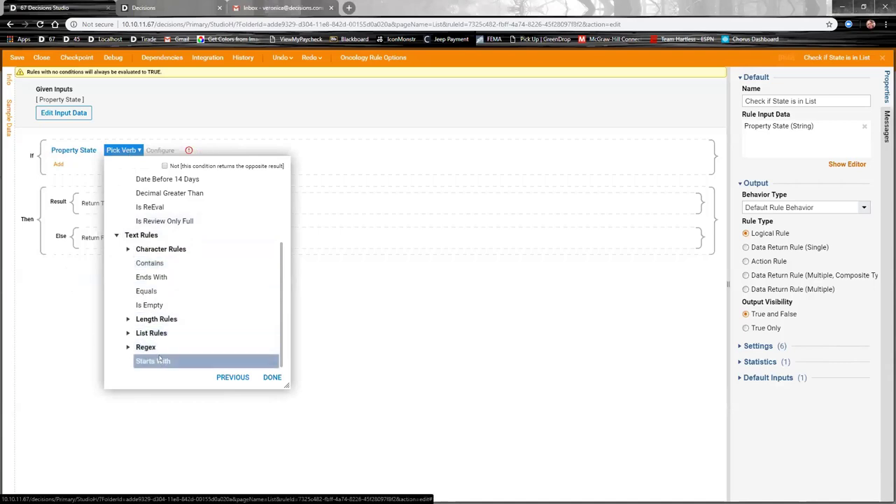
pyautogui.click(128, 333)
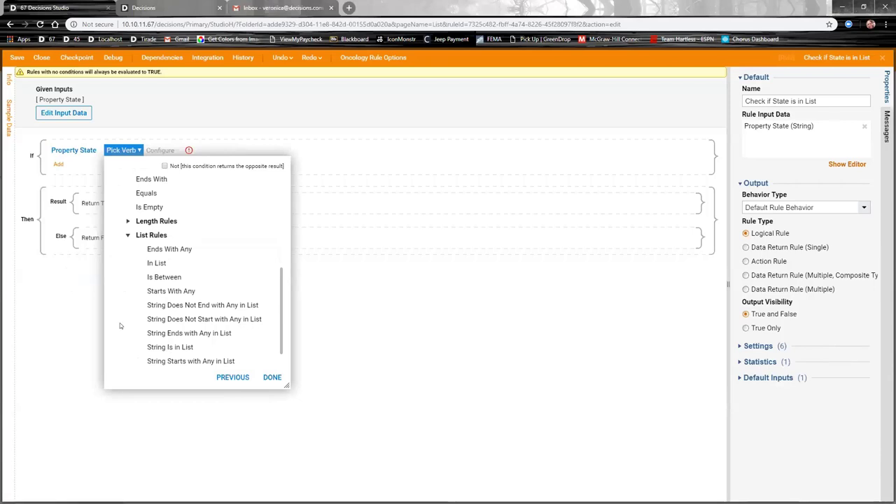
pyautogui.click(156, 262)
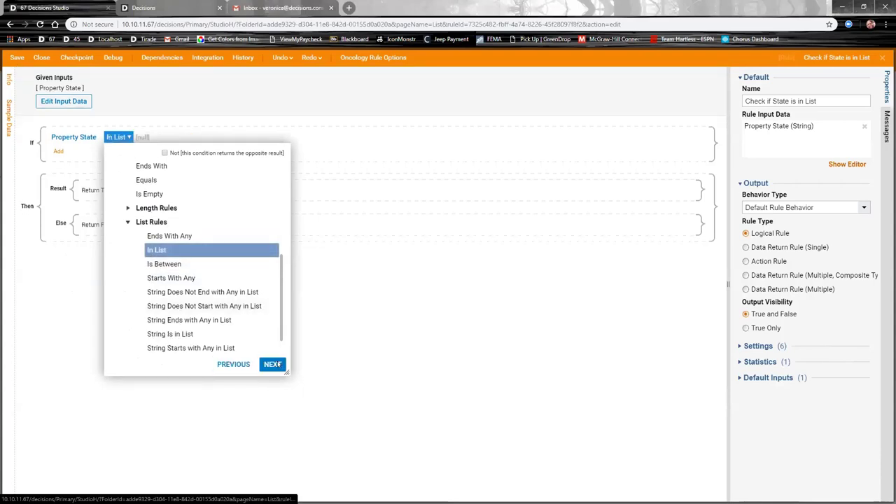
pyautogui.click(272, 364)
# Step: Enter the states CA, NY, FL, TX, IL, VA one per line and confirm the list
pyautogui.click(243, 260)
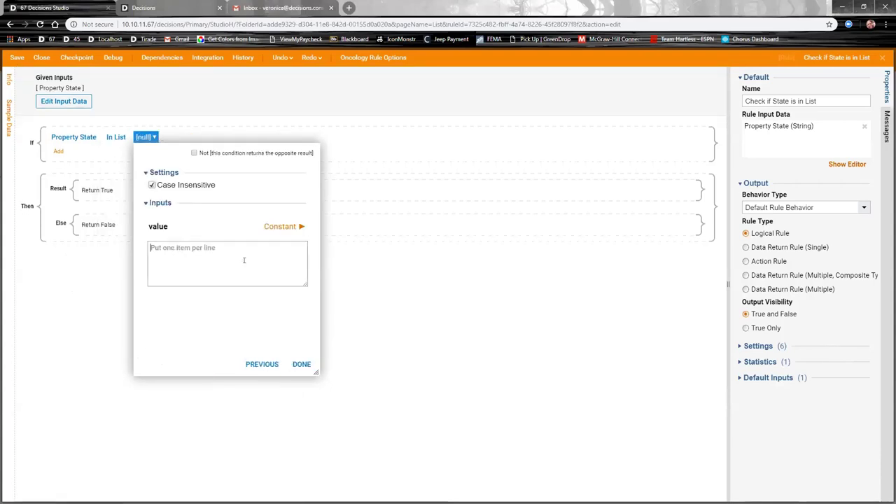
pyautogui.write('CA ')
pyautogui.write('NY')
pyautogui.press('Return')
pyautogui.write('FL')
pyautogui.press('Return')
pyautogui.write('TX')
pyautogui.press('Return')
pyautogui.write('IL')
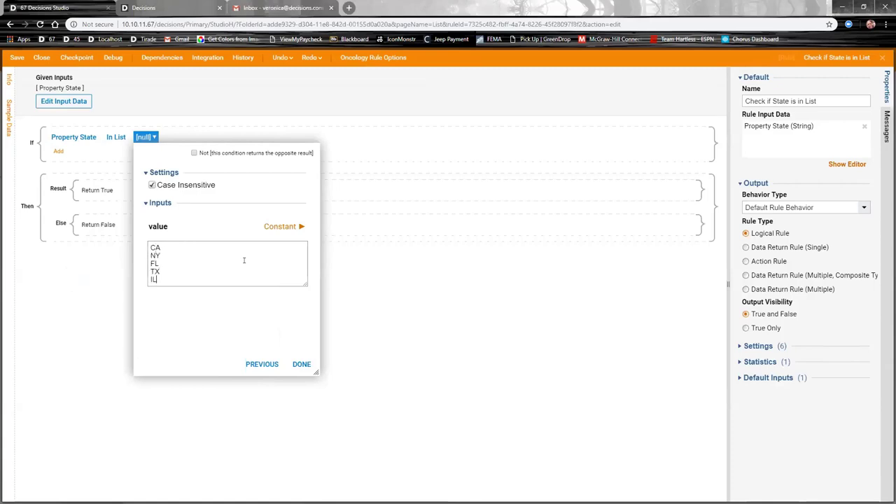
pyautogui.press('Return')
pyautogui.write('VA')
pyautogui.click(280, 227)
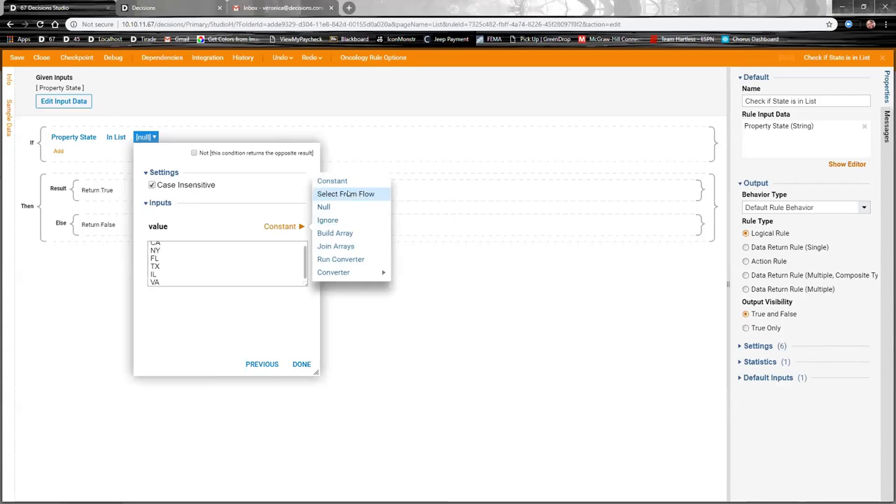
pyautogui.click(300, 363)
pyautogui.click(294, 363)
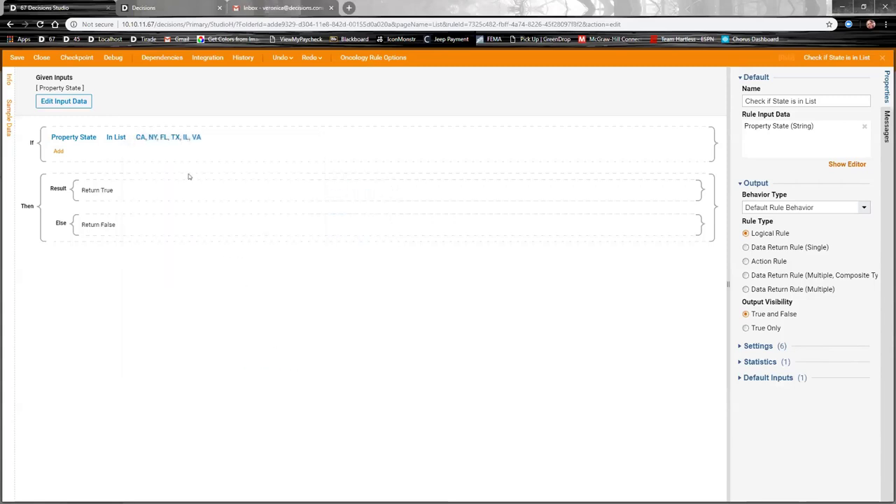
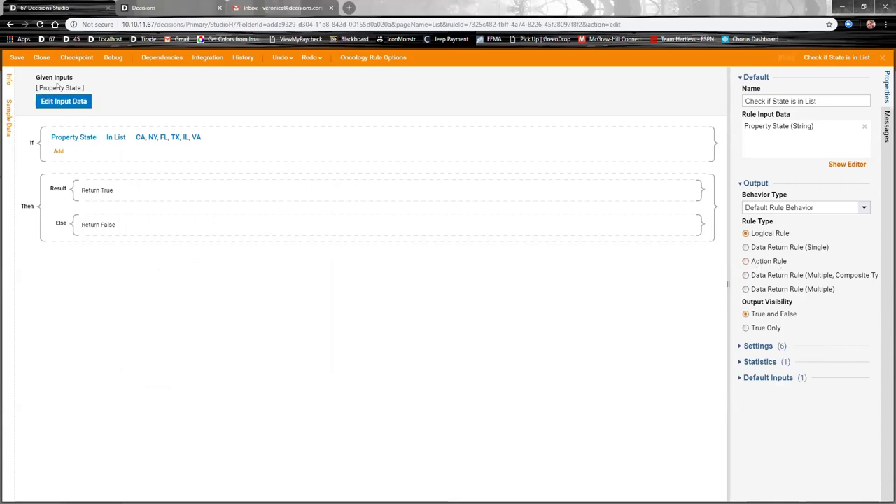
# Step: Save the state rule and add a Show Popup step named Congratulations on the True branch
pyautogui.click(41, 58)
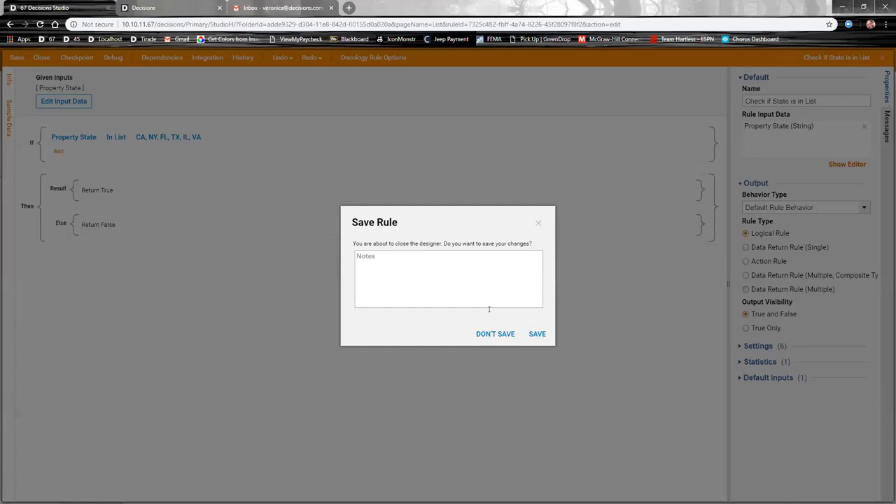
pyautogui.click(535, 333)
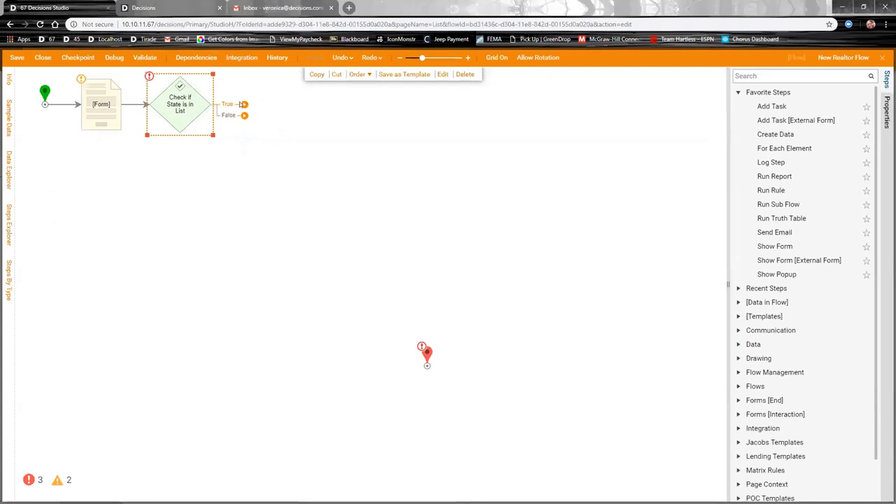
pyautogui.moveTo(240, 104); pyautogui.dragTo(301, 107)
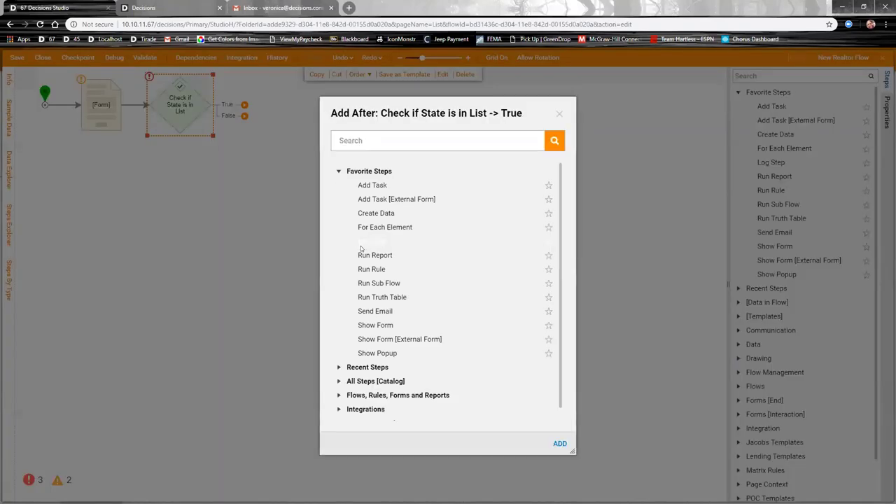
pyautogui.click(382, 353)
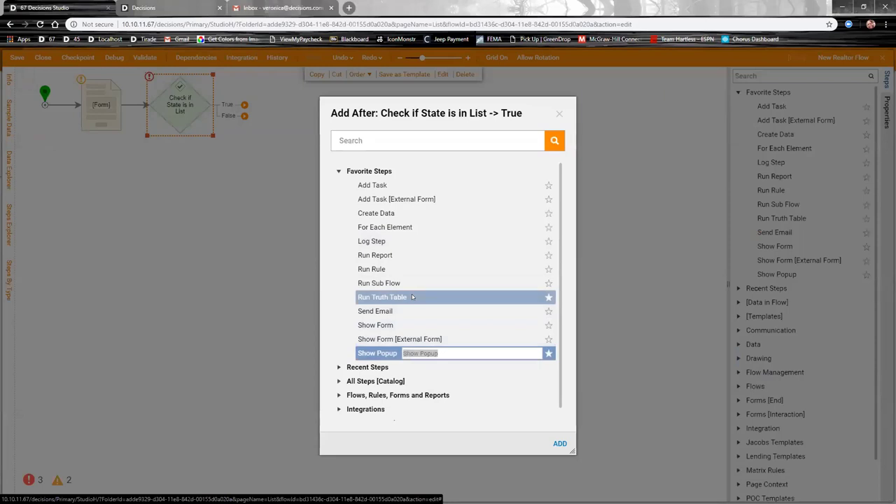
pyautogui.write('Congratulations')
pyautogui.click(558, 443)
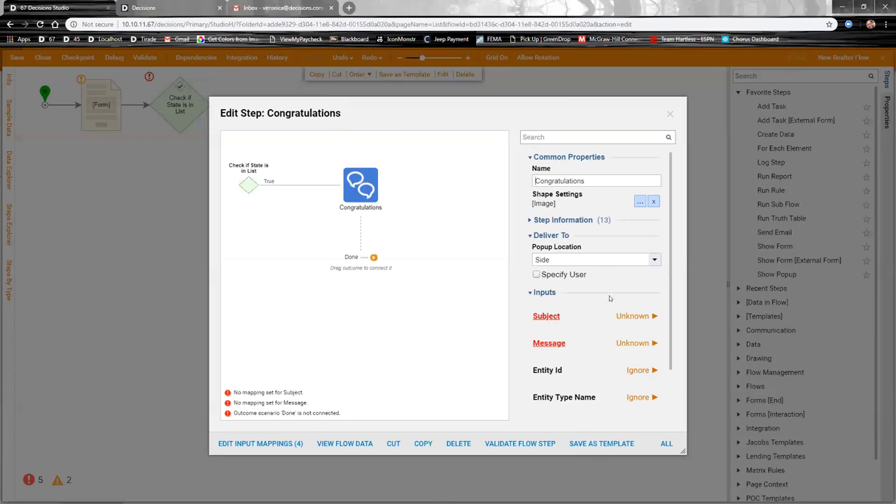
# Step: Centre the popup and give it the constant subject 'Congratulations!!!'
pyautogui.click(652, 260)
pyautogui.click(546, 283)
pyautogui.click(637, 316)
pyautogui.click(673, 271)
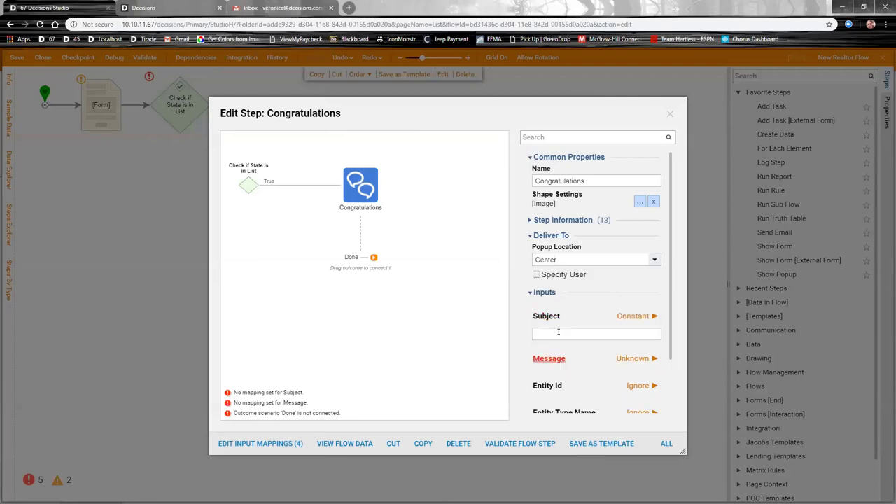
pyautogui.write('Congratulations!!!')
# Step: Paste the referral-approved message into the popup's Merge Plain Text message
pyautogui.click(634, 358)
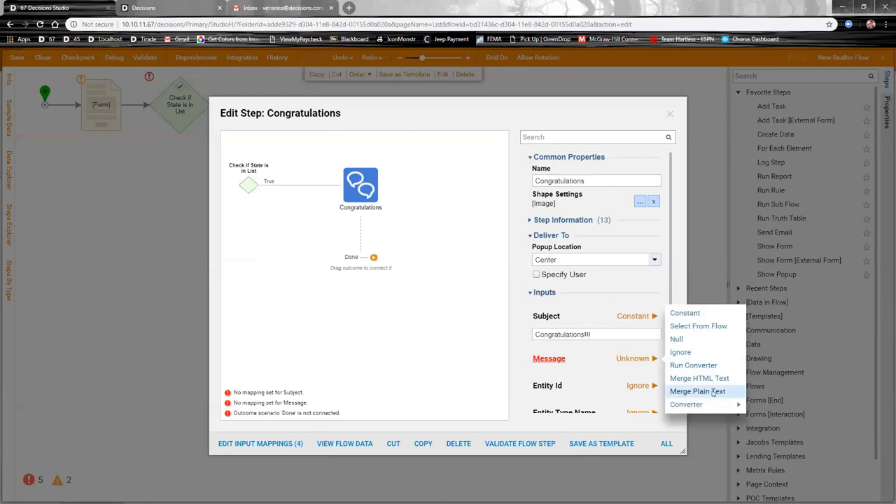
pyautogui.click(697, 392)
pyautogui.click(635, 324)
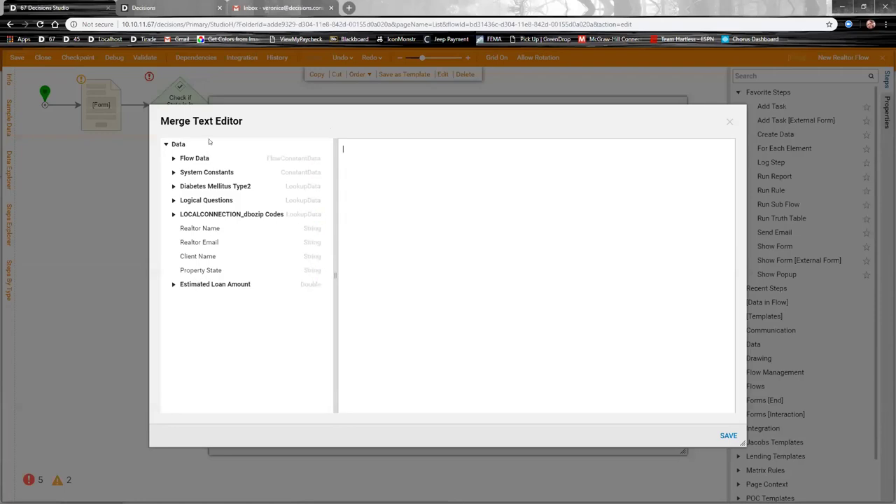
pyautogui.write("Your Referral is Approved. We'll send you an email with a link to our online loan application that you can forward to your client. Thank you")
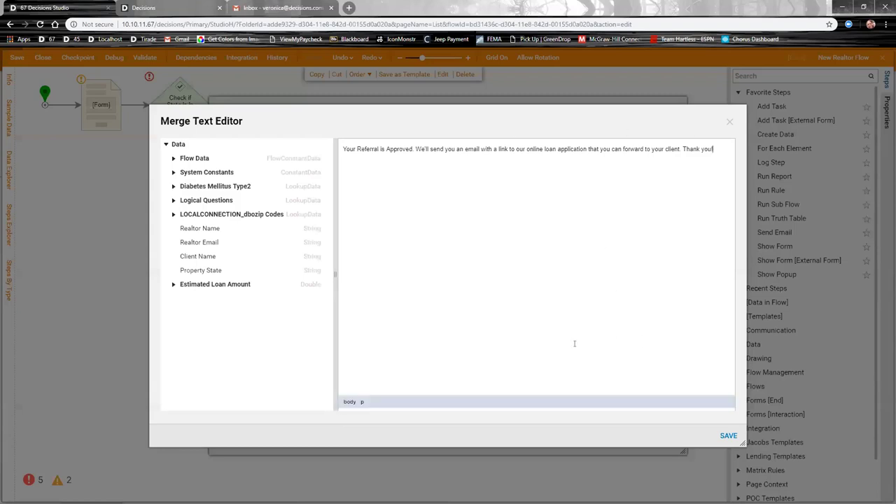
pyautogui.click(727, 435)
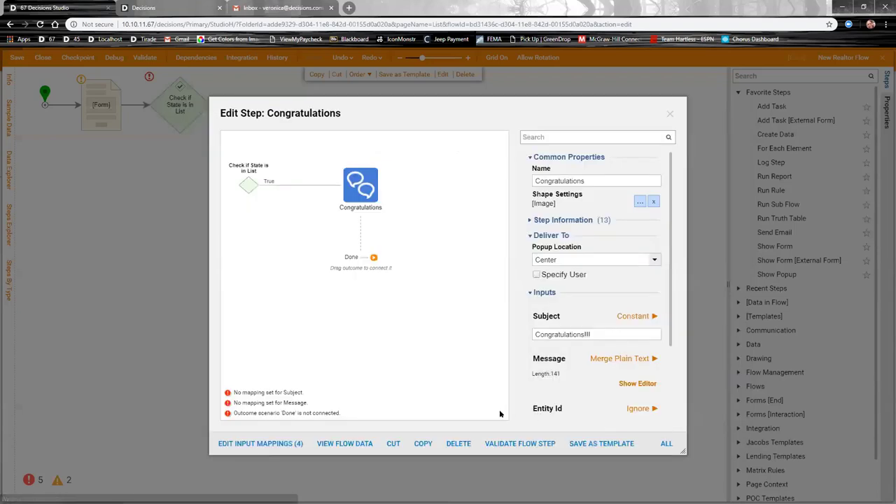
pyautogui.click(669, 113)
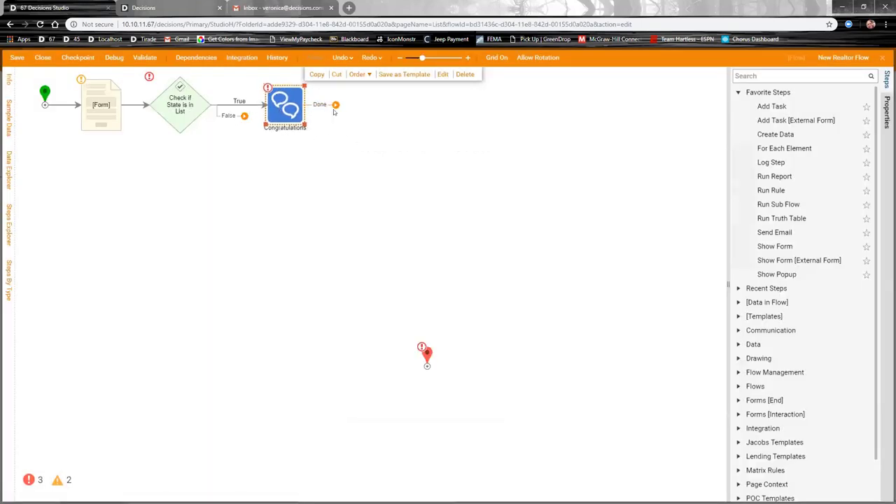
pyautogui.moveTo(336, 104); pyautogui.dragTo(428, 118)
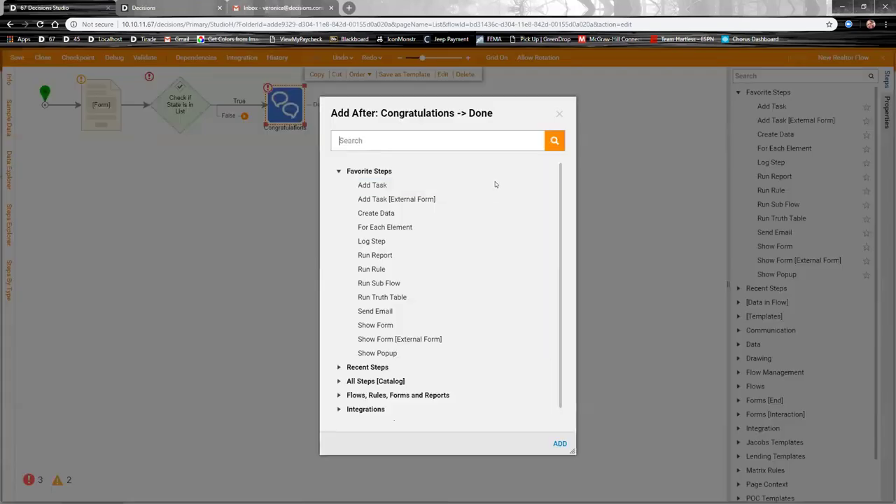
pyautogui.click(392, 311)
pyautogui.click(560, 443)
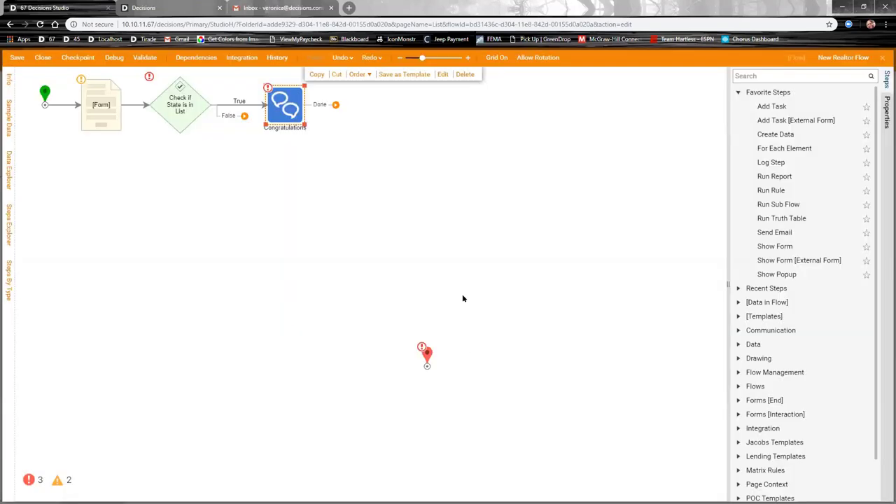
pyautogui.moveTo(393, 115); pyautogui.dragTo(364, 108)
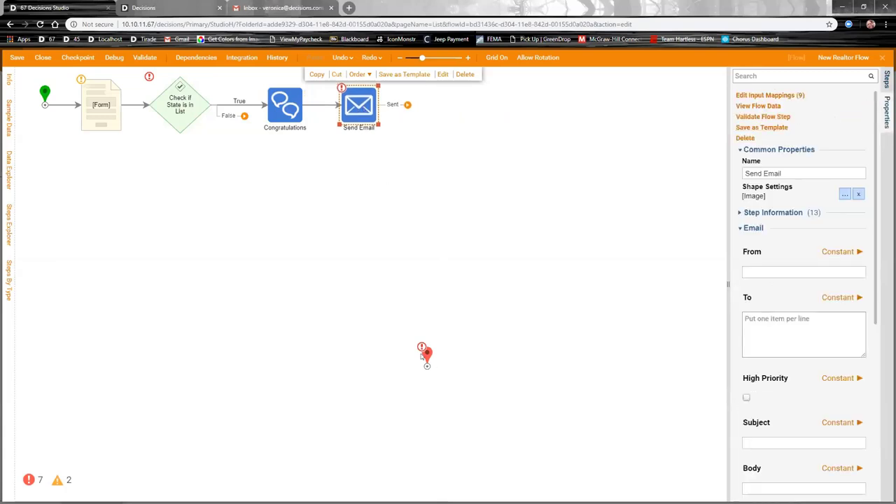
pyautogui.scroll(-2, 766, 266)
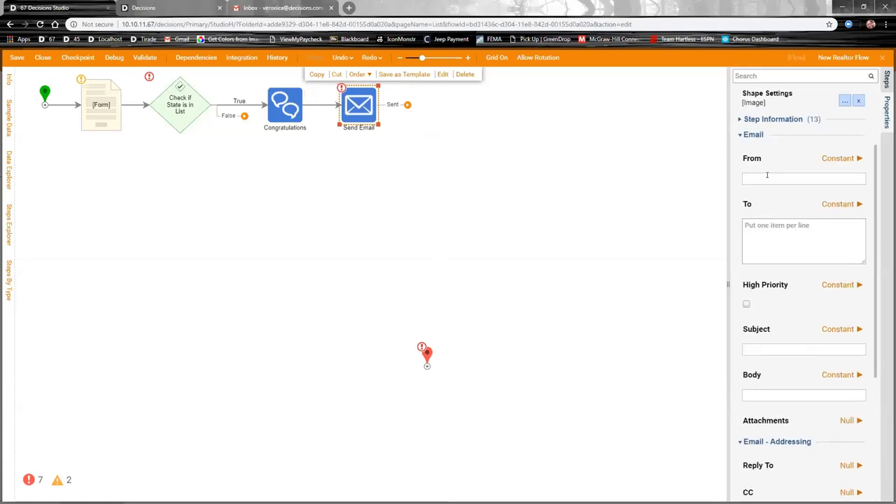
# Step: Address the email to the flow's Realtor Email with subject 'Link to Loan Application'
pyautogui.click(852, 204)
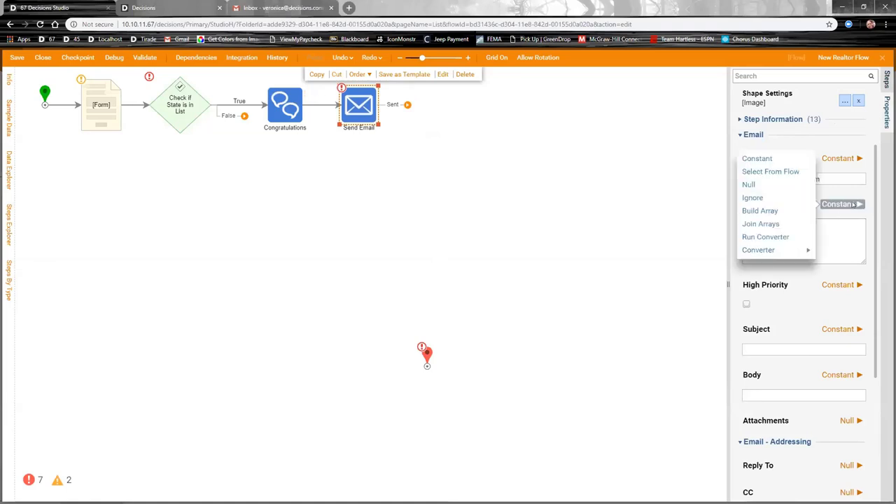
pyautogui.click(759, 210)
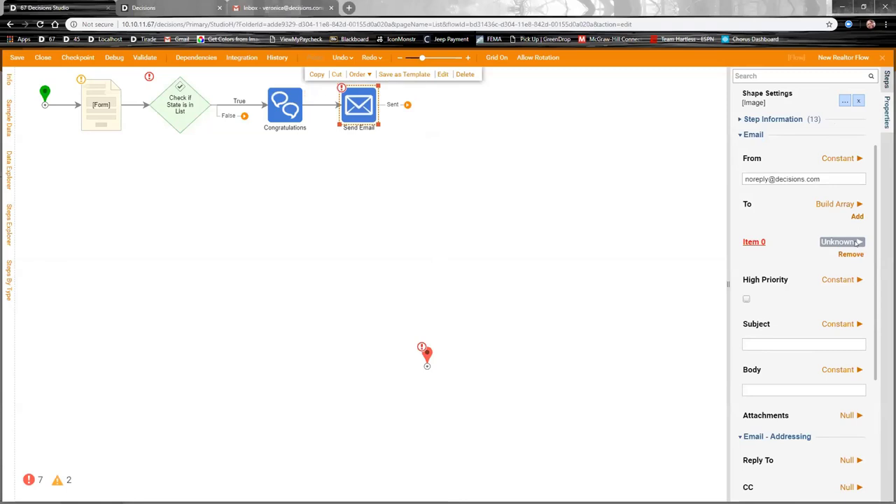
pyautogui.click(855, 242)
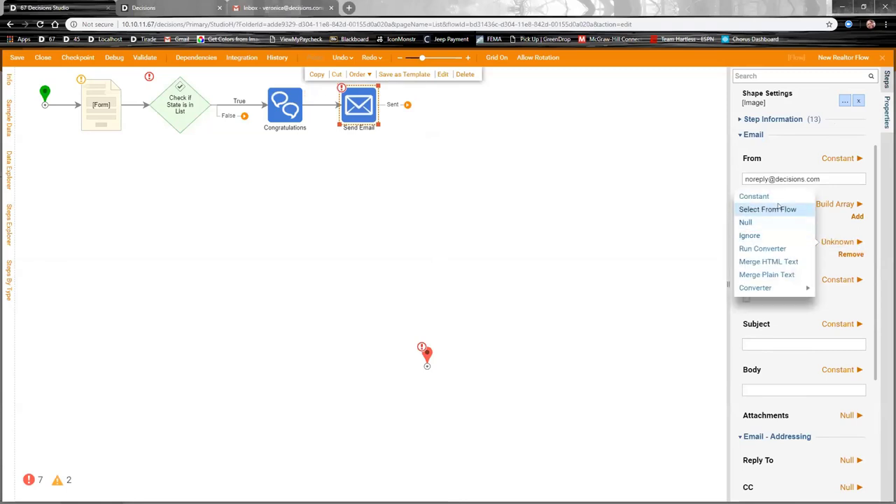
pyautogui.click(770, 209)
pyautogui.click(858, 284)
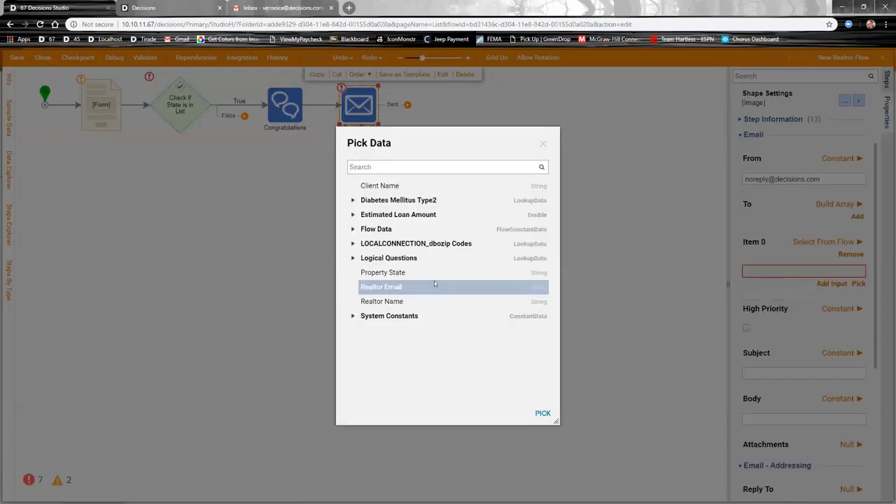
pyautogui.click(380, 287)
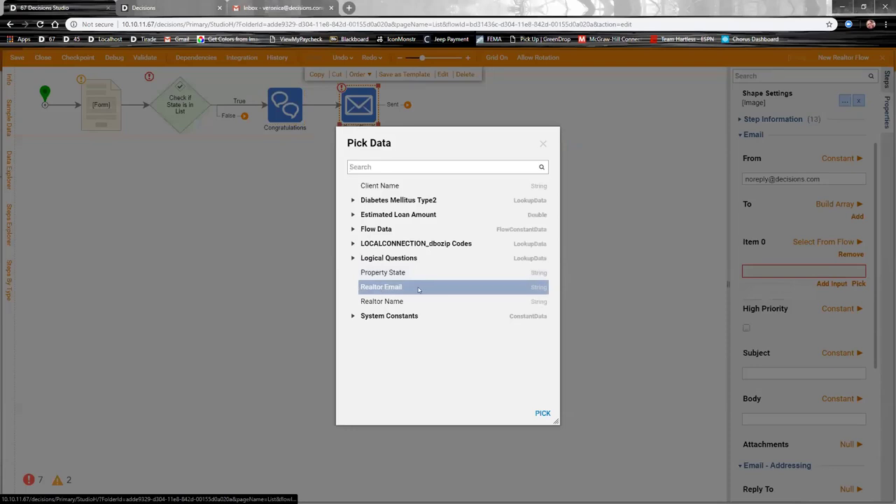
pyautogui.click(543, 413)
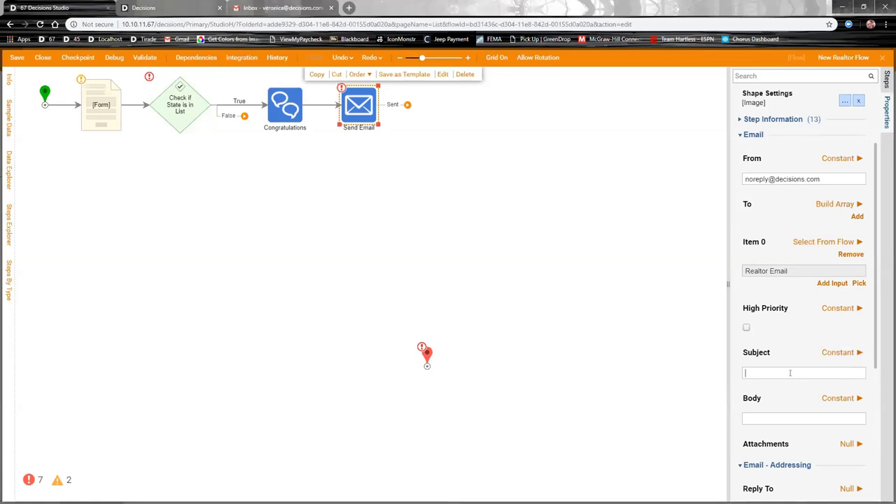
pyautogui.write('Link to Loan Application')
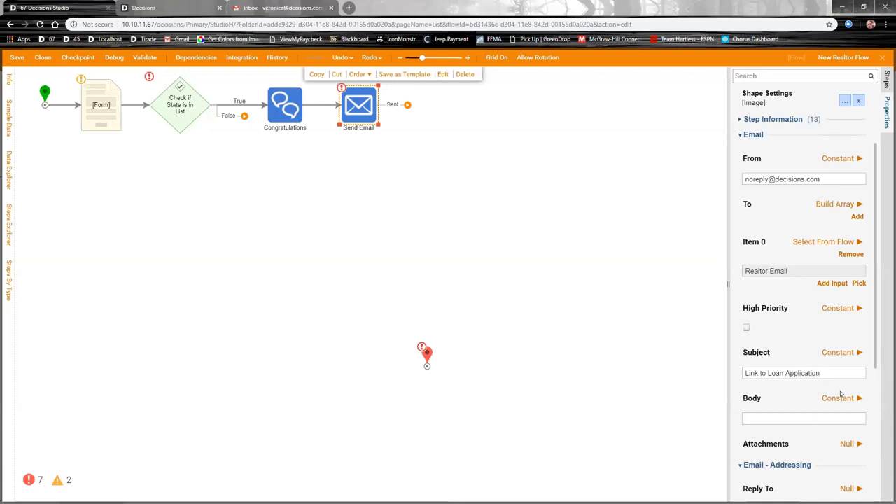
# Step: Write the HTML body 'Here is the link to our online loan application'
pyautogui.click(840, 397)
pyautogui.click(770, 420)
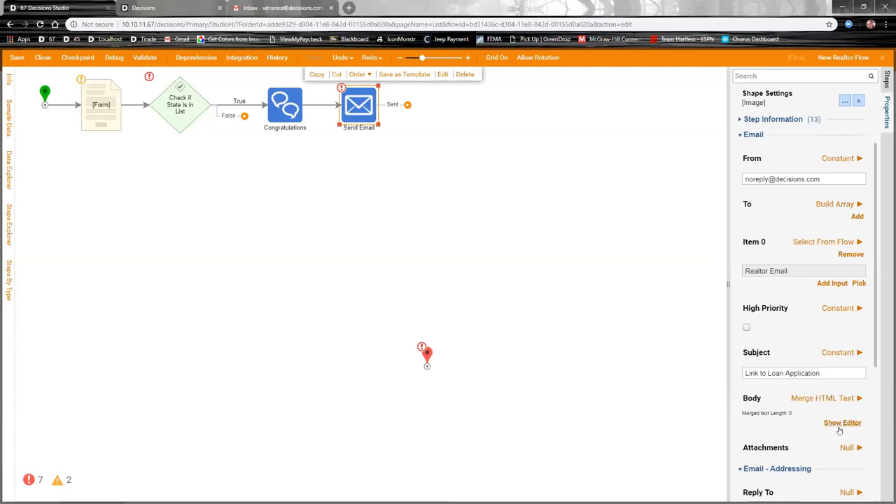
pyautogui.click(841, 423)
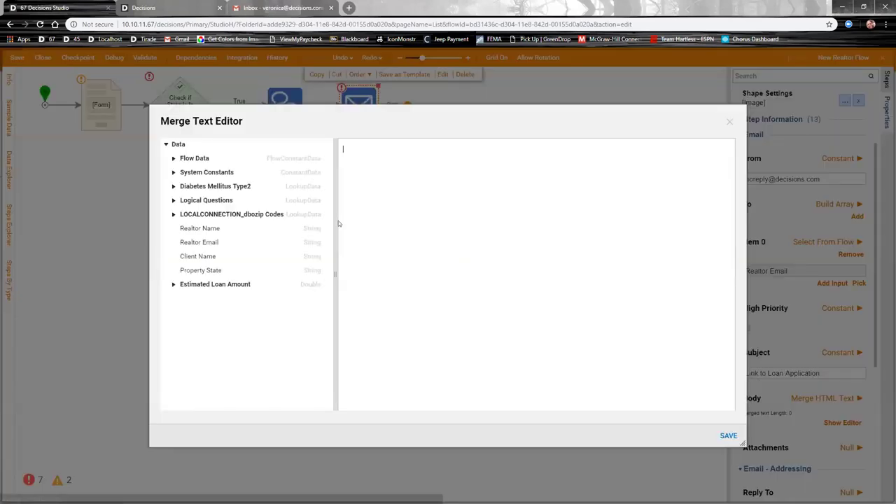
pyautogui.write('Here')
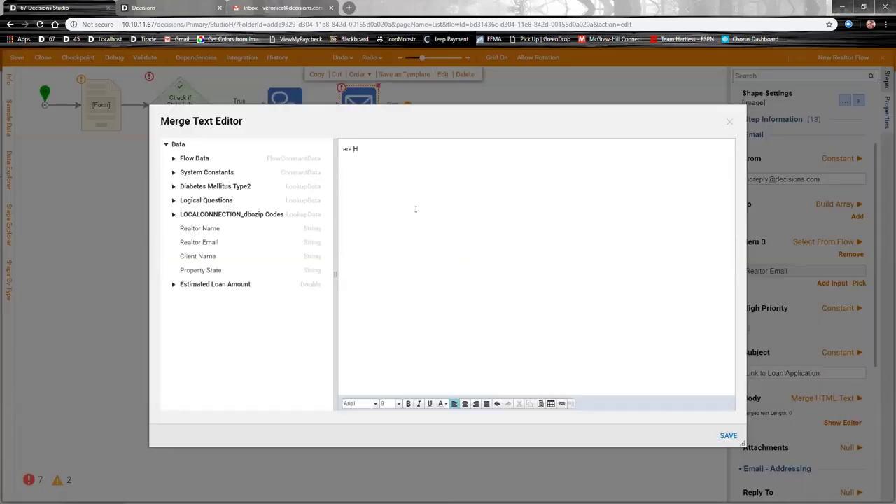
pyautogui.press('BackSpace')
pyautogui.press('BackSpace')
pyautogui.press('BackSpace')
pyautogui.press('BackSpace')
pyautogui.write('ere is your')
pyautogui.press('BackSpace')
pyautogui.press('BackSpace')
pyautogui.write('the link to our online loan application:')
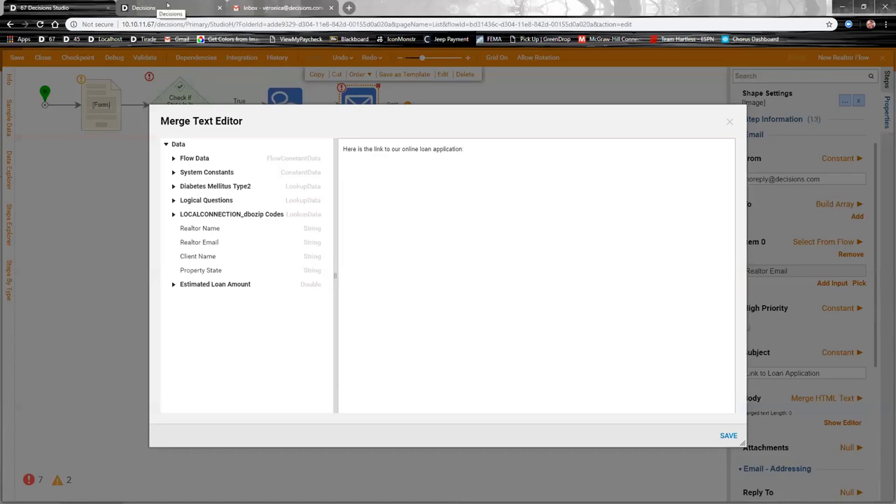
# Step: Open Loan Approval Flow's integration as a UI form using a named session credential
pyautogui.click(70, 8)
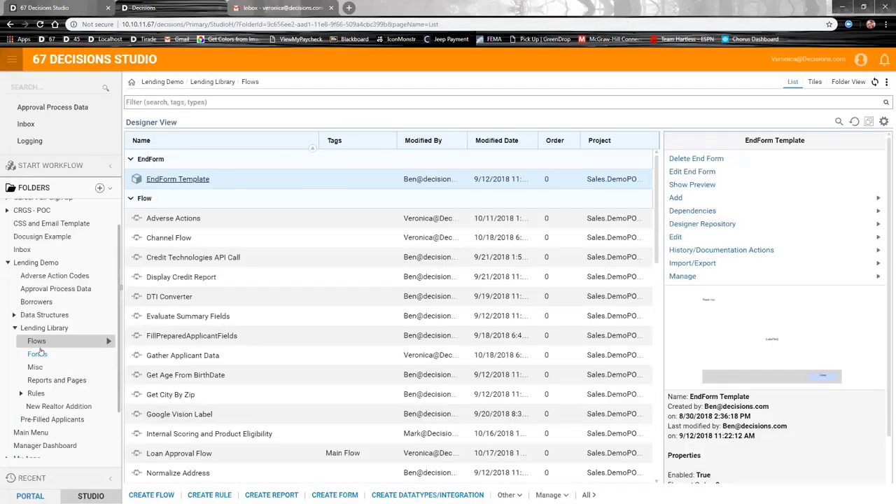
pyautogui.doubleClick(168, 454)
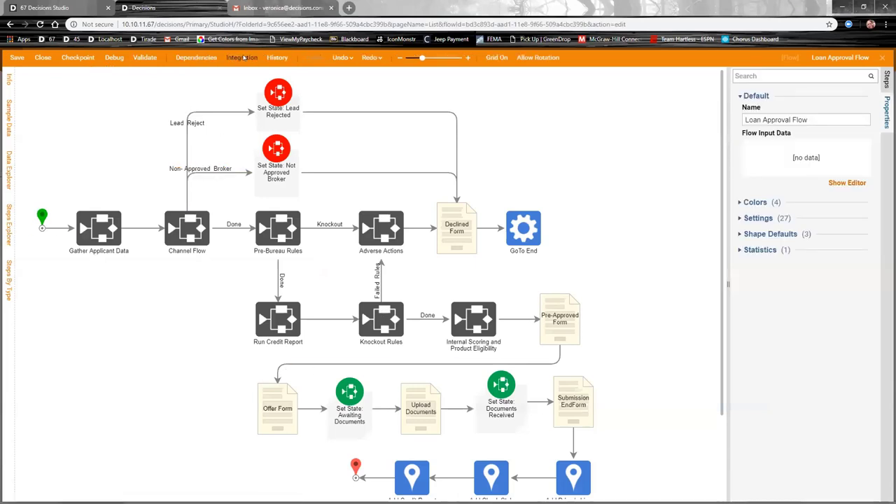
pyautogui.click(242, 57)
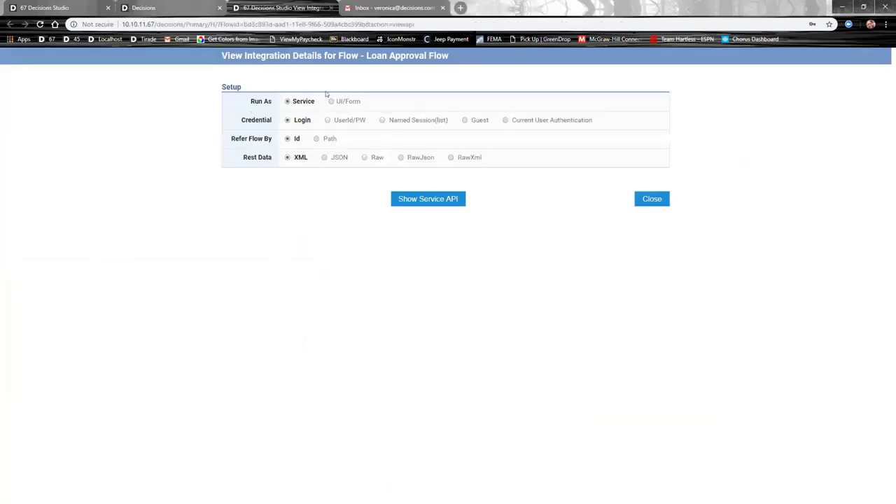
pyautogui.click(346, 102)
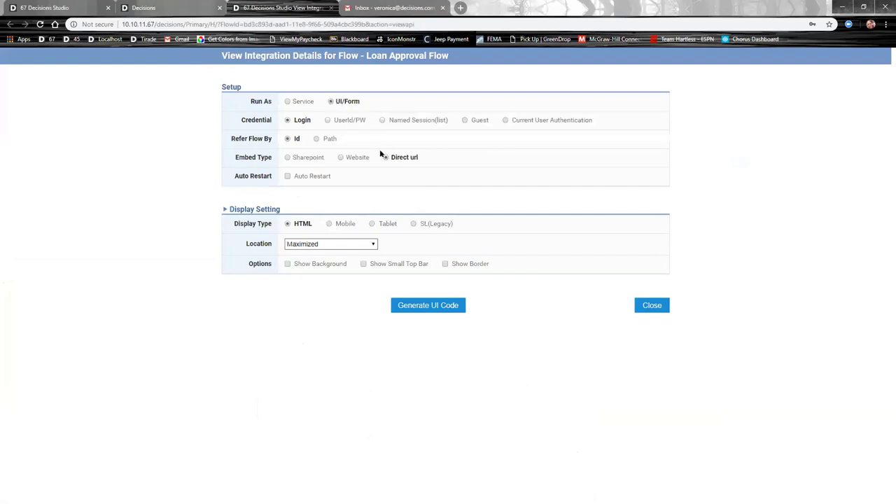
pyautogui.click(381, 121)
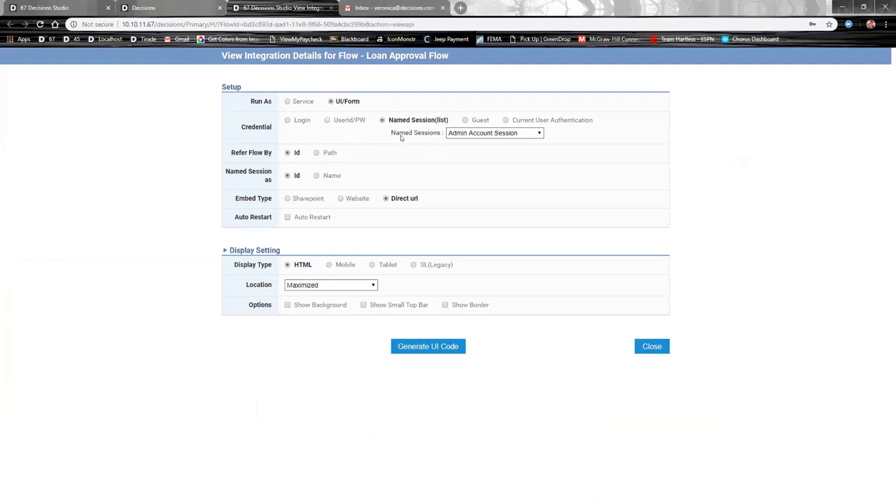
# Step: Generate a centered, auto-sized direct URL for Loan Approval Flow and select it
pyautogui.click(330, 285)
pyautogui.click(308, 302)
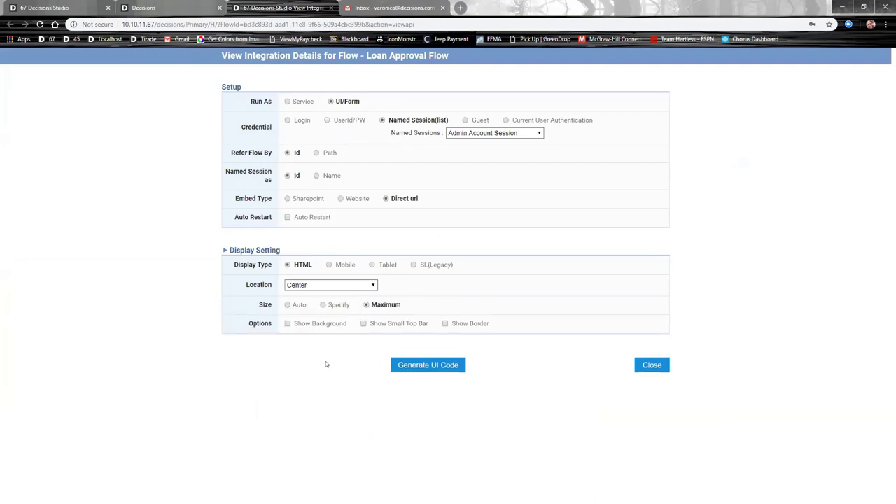
pyautogui.click(287, 305)
pyautogui.click(427, 365)
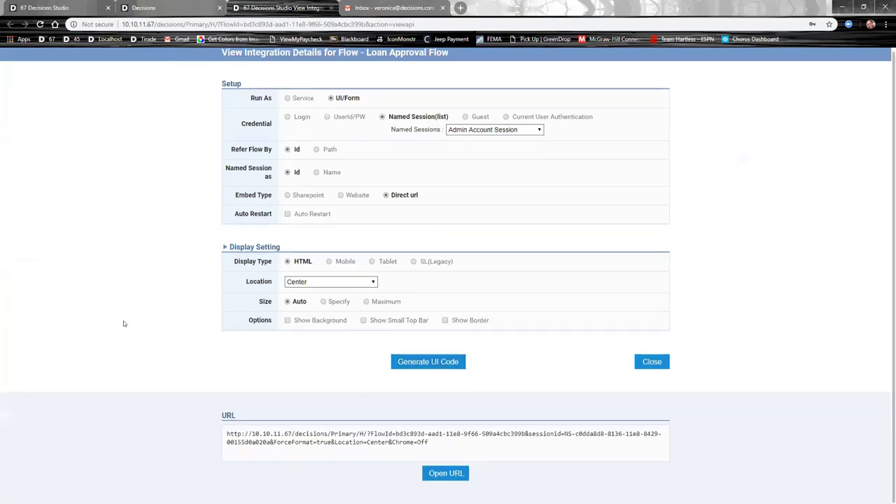
pyautogui.moveTo(270, 441); pyautogui.dragTo(225, 431)
pyautogui.hotkey('ctrl', 'c')
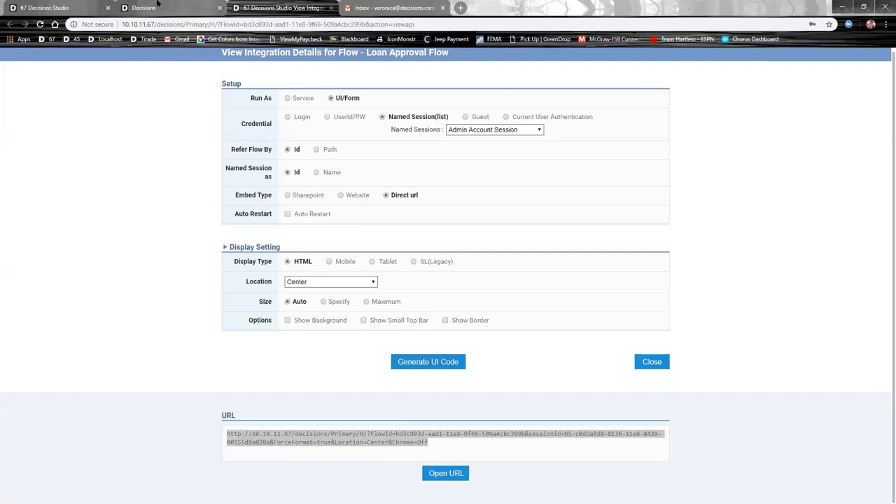
pyautogui.click(77, 8)
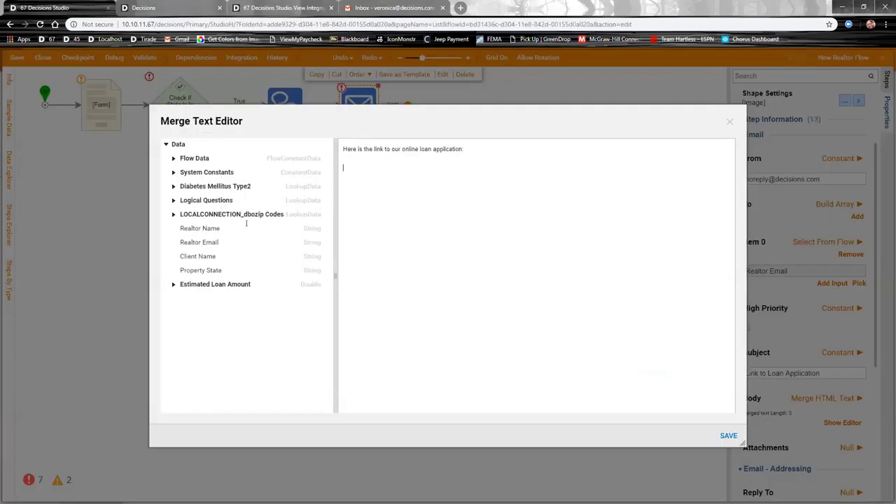
# Step: Paste the Loan Approval link on a new body line, save, and connect Sent to the end
pyautogui.click(493, 185)
pyautogui.hotkey('ctrl', 'v')
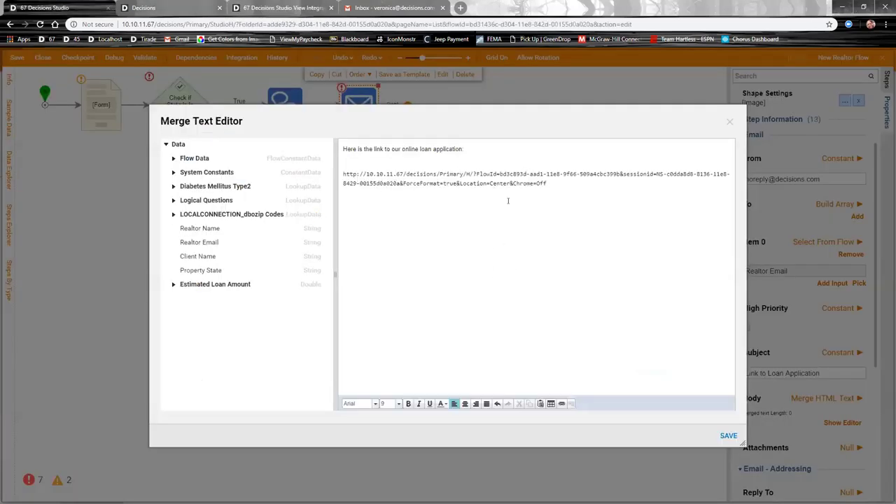
pyautogui.click(728, 435)
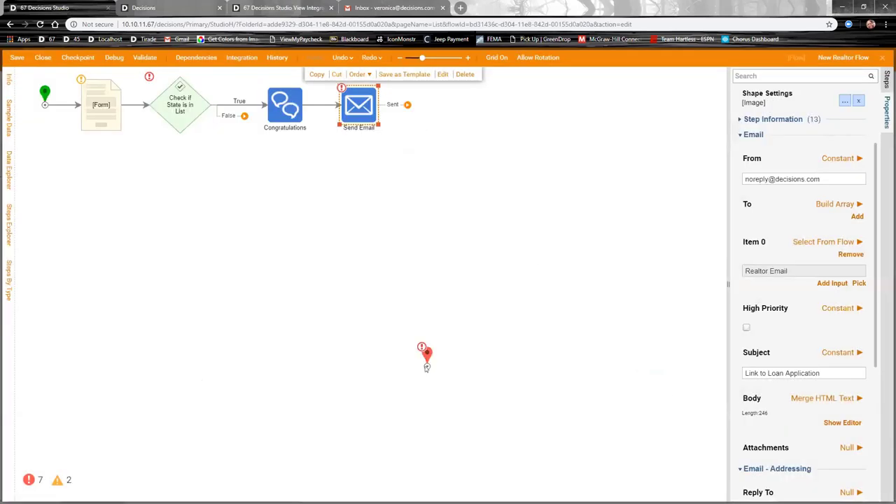
pyautogui.moveTo(426, 353); pyautogui.dragTo(511, 179)
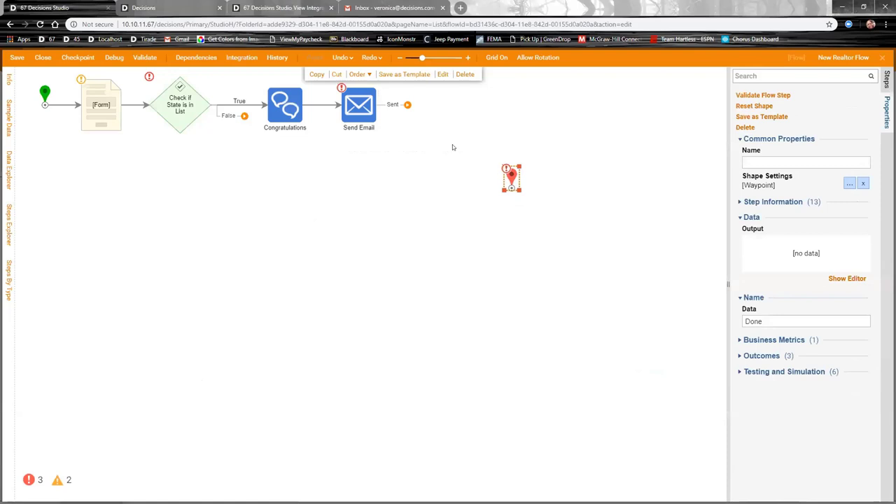
pyautogui.moveTo(408, 105); pyautogui.dragTo(505, 205)
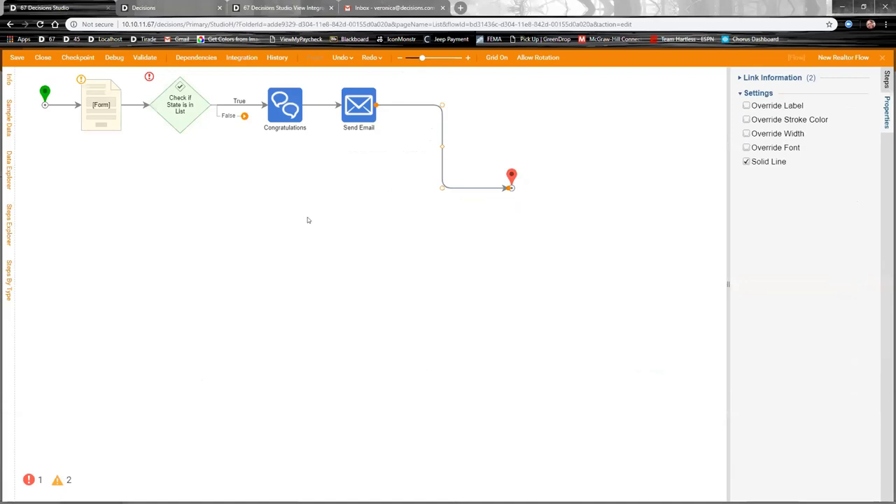
# Step: Add a Show Popup step named 'Sorry.' on the False branch
pyautogui.moveTo(244, 116); pyautogui.dragTo(229, 218)
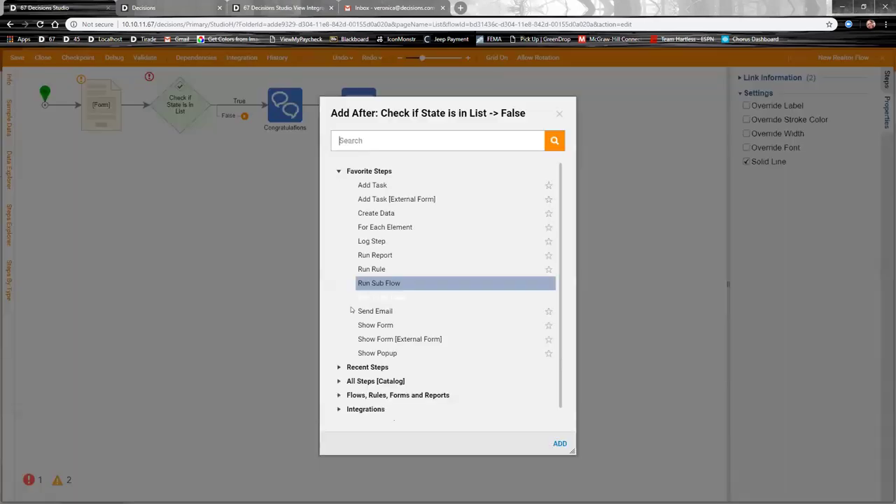
pyautogui.moveTo(381, 352); pyautogui.dragTo(402, 354)
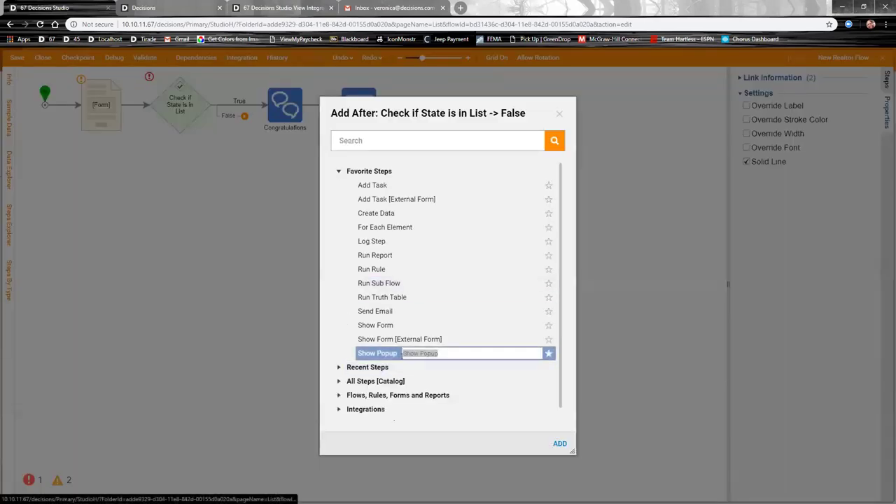
pyautogui.write('Sorry')
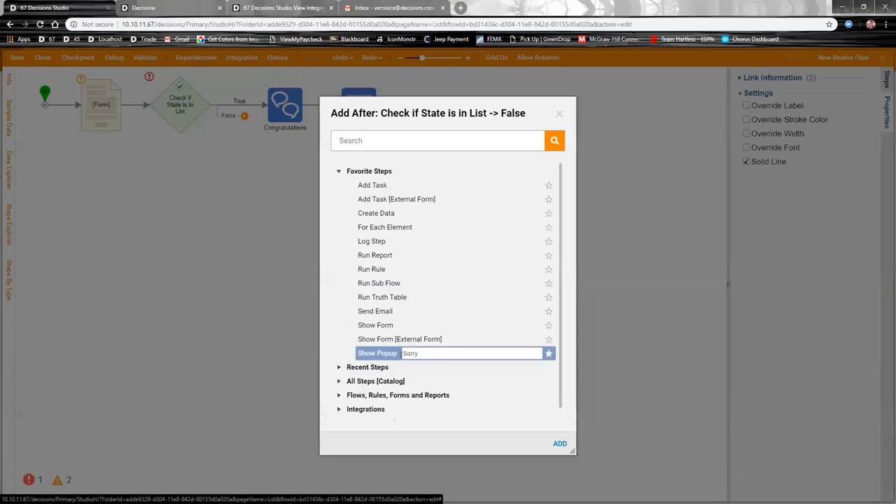
pyautogui.write('..')
pyautogui.click(560, 443)
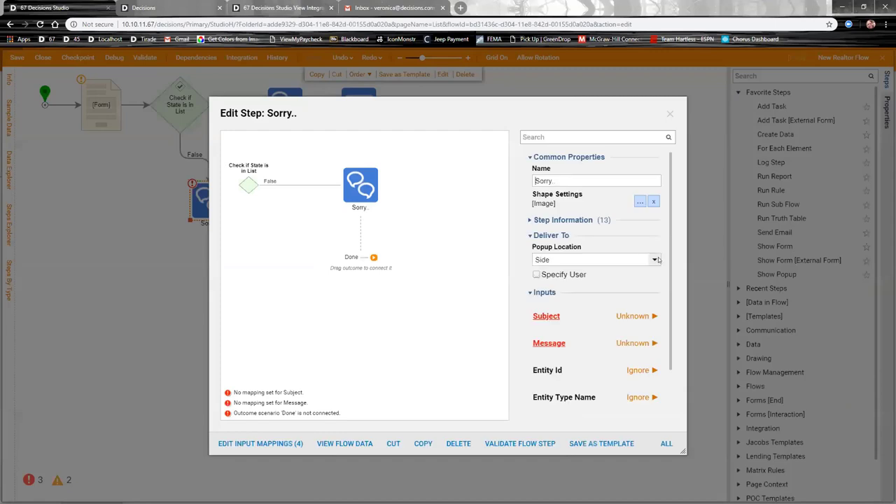
# Step: Centre the Sorry popup with the constant subject 'We're sorry'
pyautogui.click(595, 260)
pyautogui.click(555, 282)
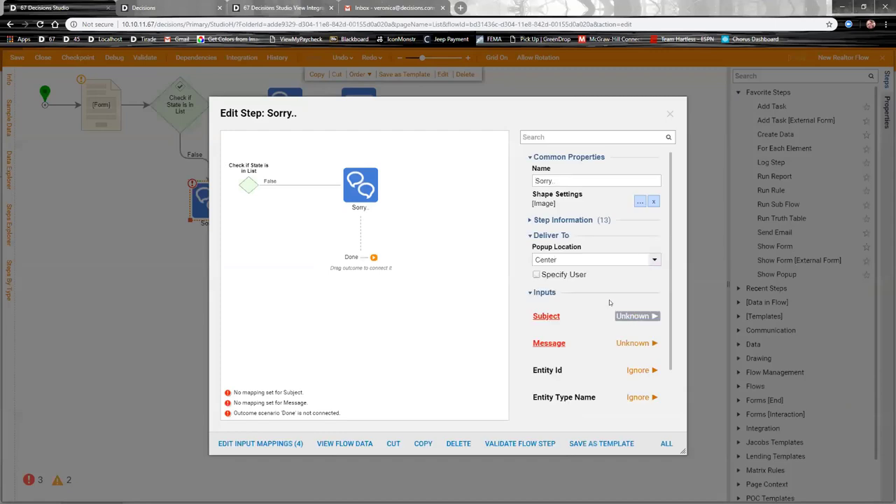
pyautogui.click(635, 316)
pyautogui.click(630, 267)
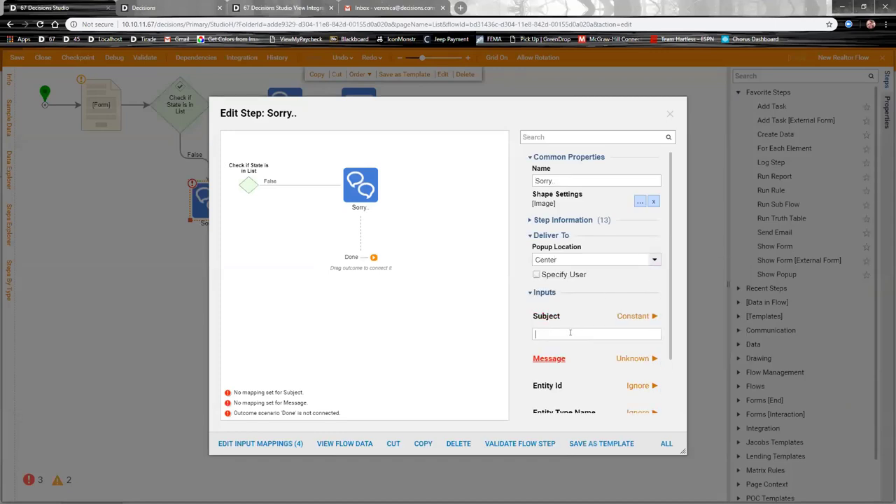
pyautogui.write("We're sorry...")
# Step: Paste the out-of-state decline sentence as the popup message and position the step
pyautogui.click(633, 357)
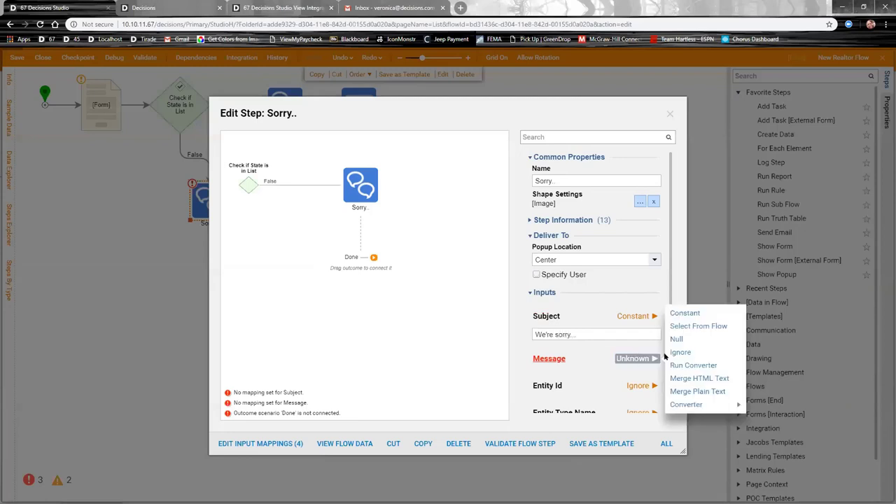
pyautogui.click(697, 391)
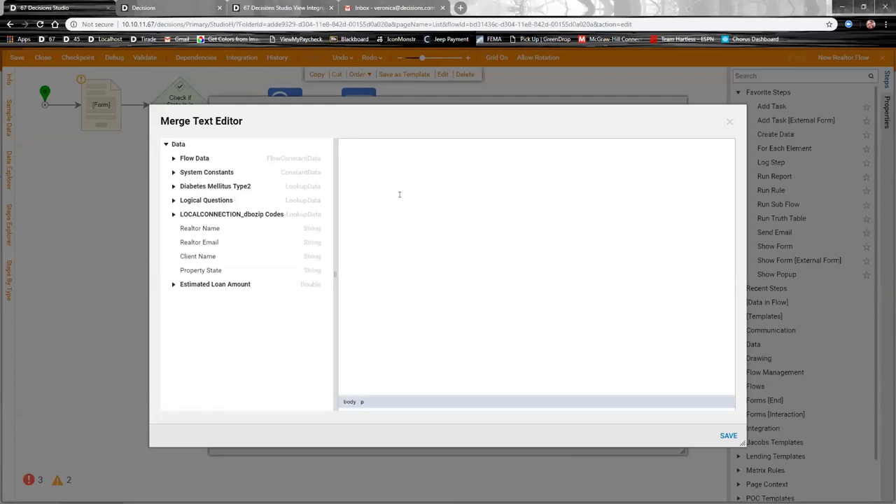
pyautogui.write("Thanks for your referral, but we don't make loans in the requested state.")
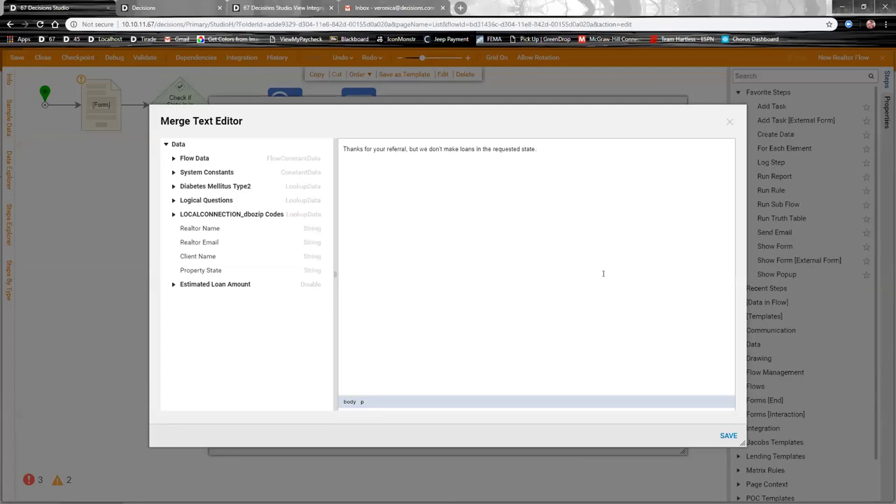
pyautogui.click(725, 436)
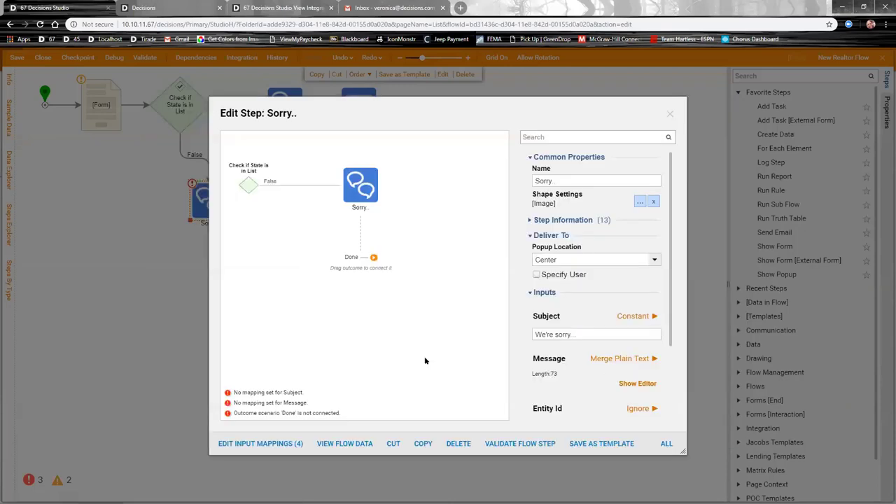
pyautogui.click(670, 113)
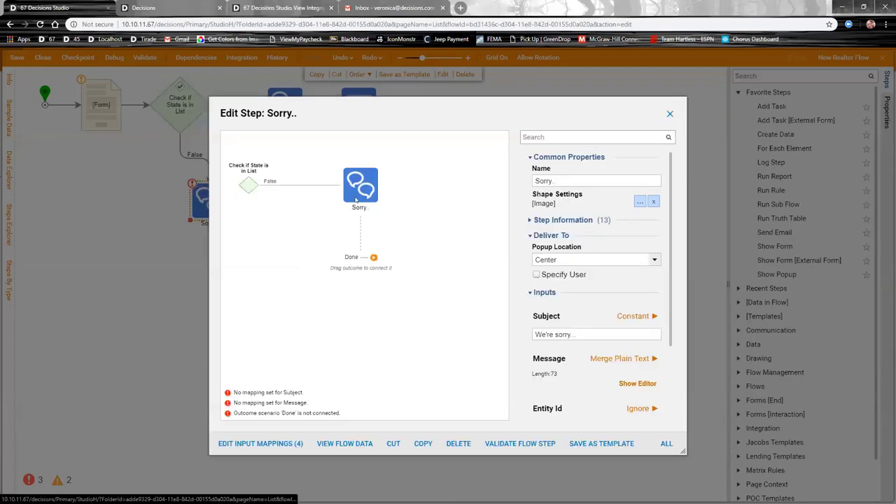
pyautogui.moveTo(175, 199); pyautogui.dragTo(512, 188)
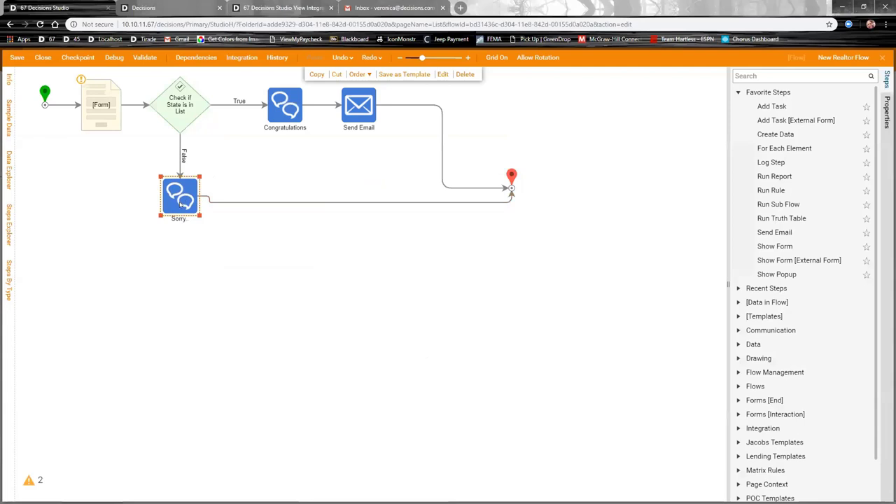
pyautogui.moveTo(181, 203); pyautogui.dragTo(180, 209)
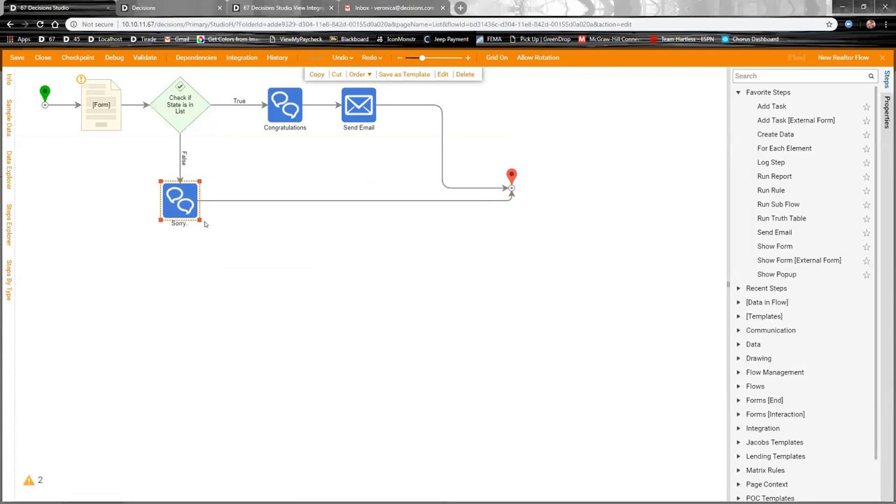
# Step: Map the Form's Realtor Email to InitiatingUserEmail and Realtor Name to InitiatingUserFullName
pyautogui.click(101, 121)
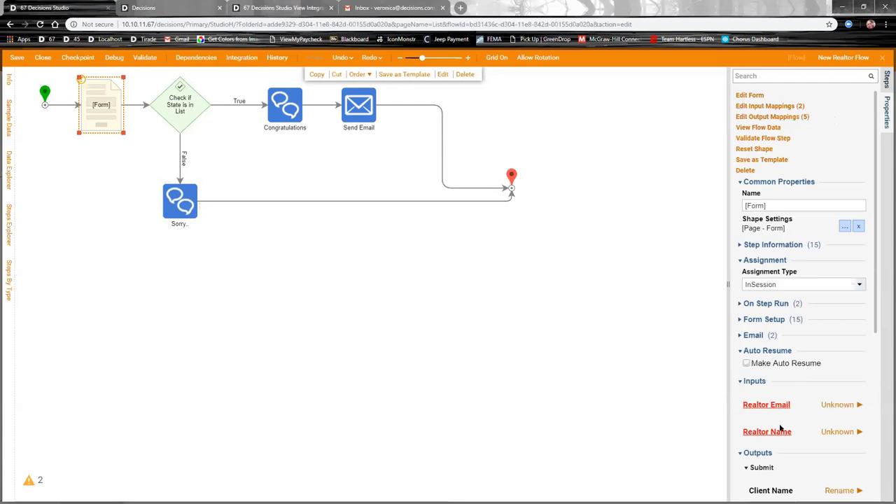
pyautogui.click(769, 107)
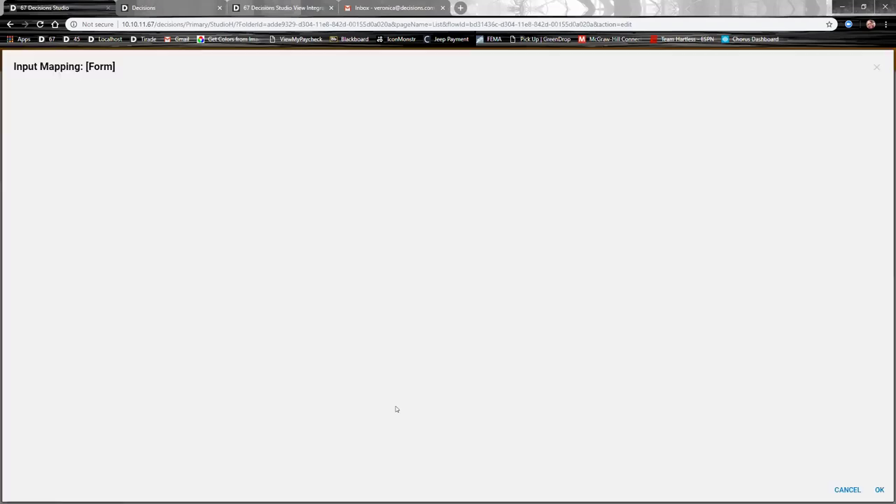
pyautogui.moveTo(596, 97); pyautogui.dragTo(291, 324)
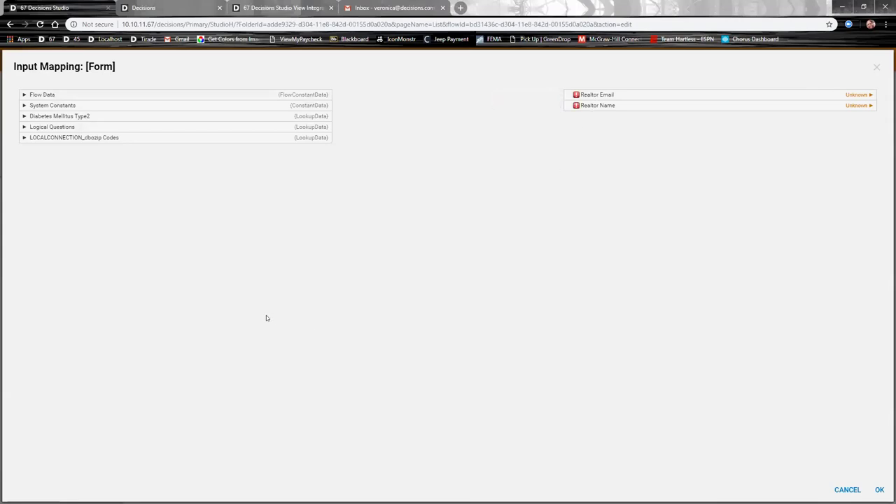
pyautogui.click(23, 94)
pyautogui.scroll(-2, 112, 180)
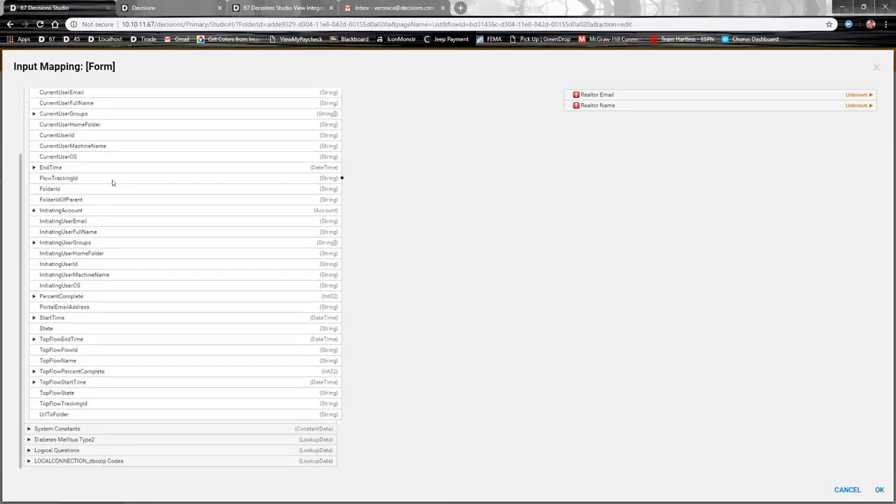
pyautogui.moveTo(342, 220); pyautogui.dragTo(570, 94)
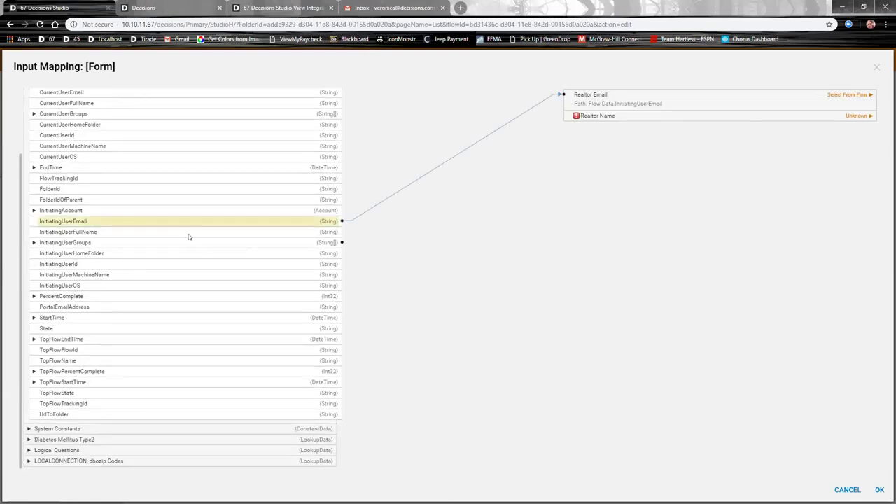
pyautogui.moveTo(342, 232); pyautogui.dragTo(568, 117)
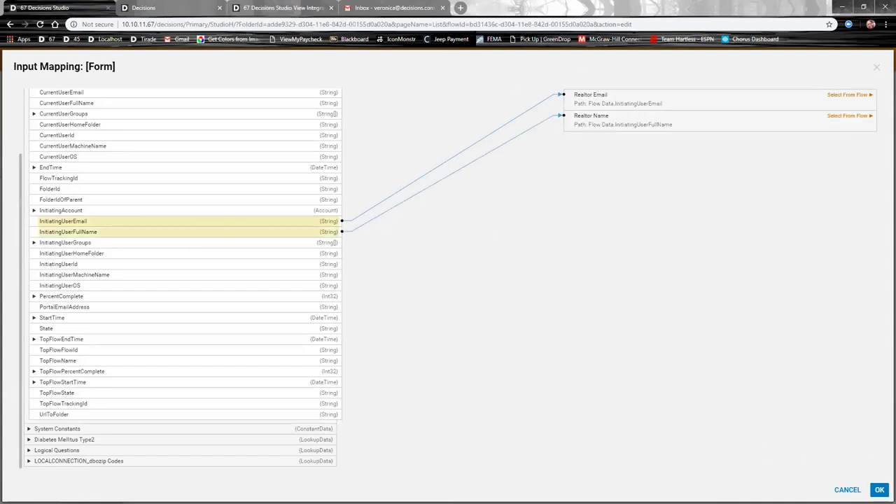
pyautogui.click(871, 489)
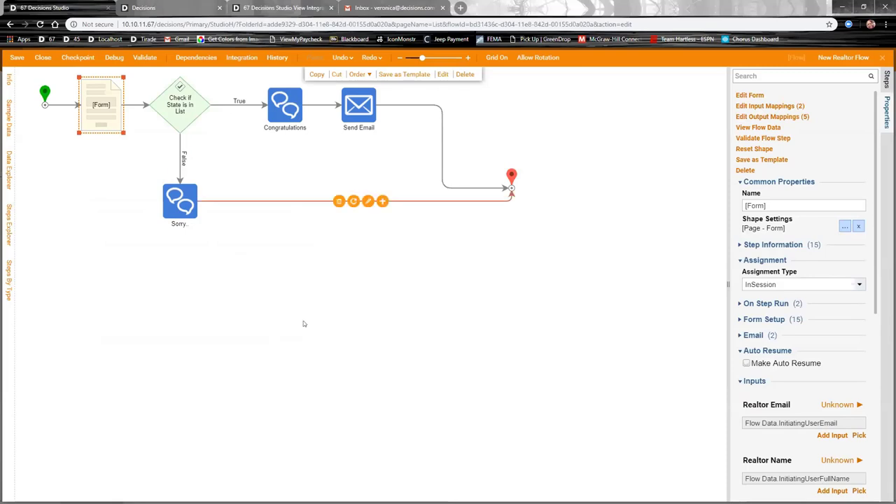
pyautogui.click(230, 326)
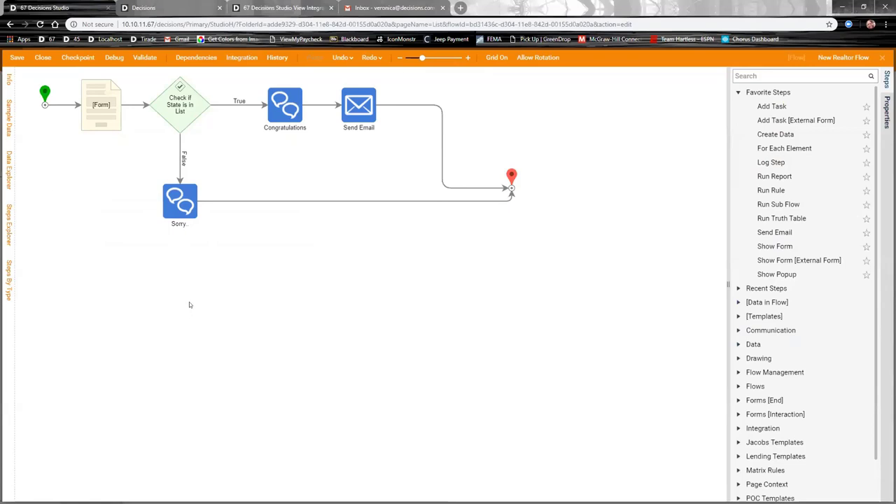
# Step: Debug New Realtor Flow, submitting a client name, state VA and loan amount 5000
pyautogui.click(112, 59)
pyautogui.click(562, 283)
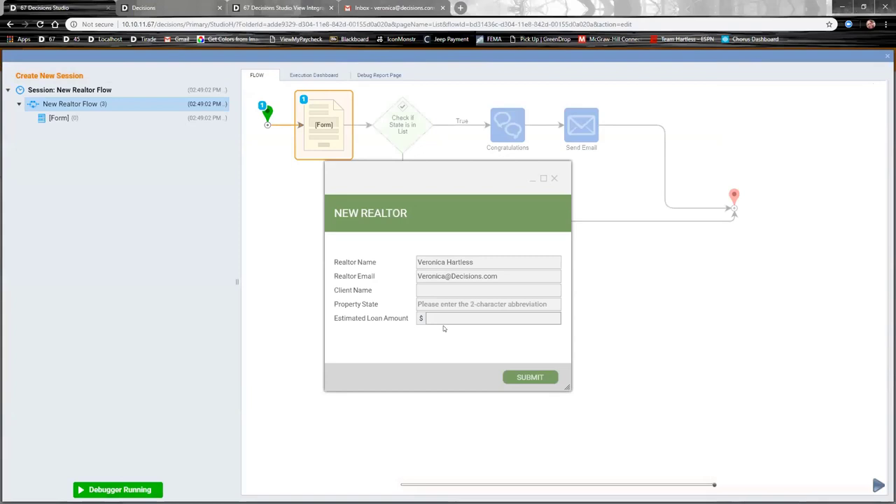
pyautogui.click(443, 290)
pyautogui.press('Tab')
pyautogui.write('VA')
pyautogui.press('Tab')
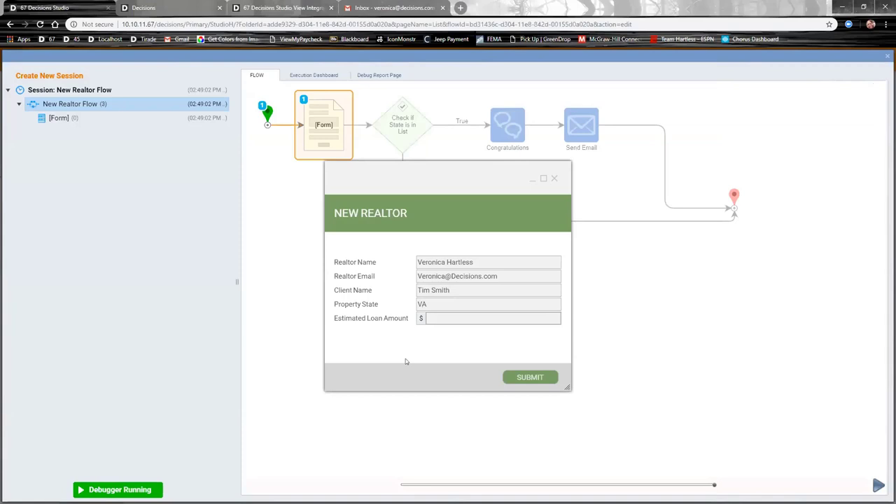
pyautogui.write('5000')
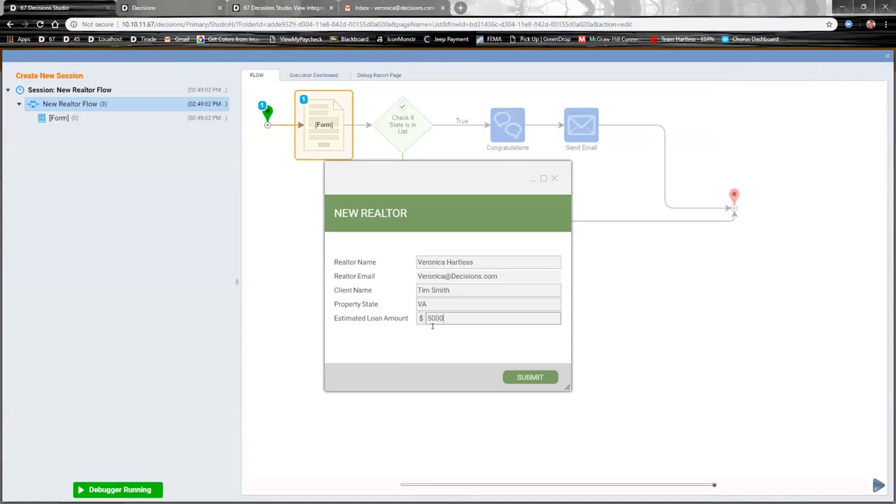
pyautogui.click(527, 375)
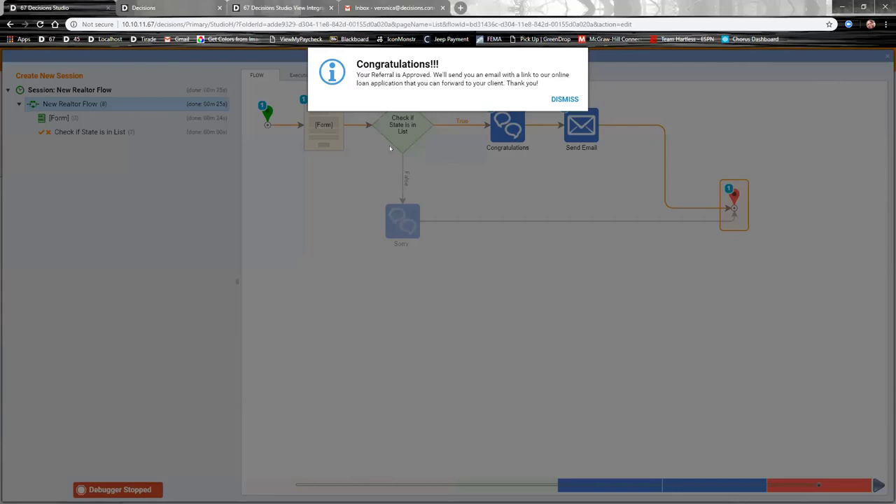
# Step: Dismiss the Congratulations popup, review the run's input/output data, and go to Gmail
pyautogui.click(562, 100)
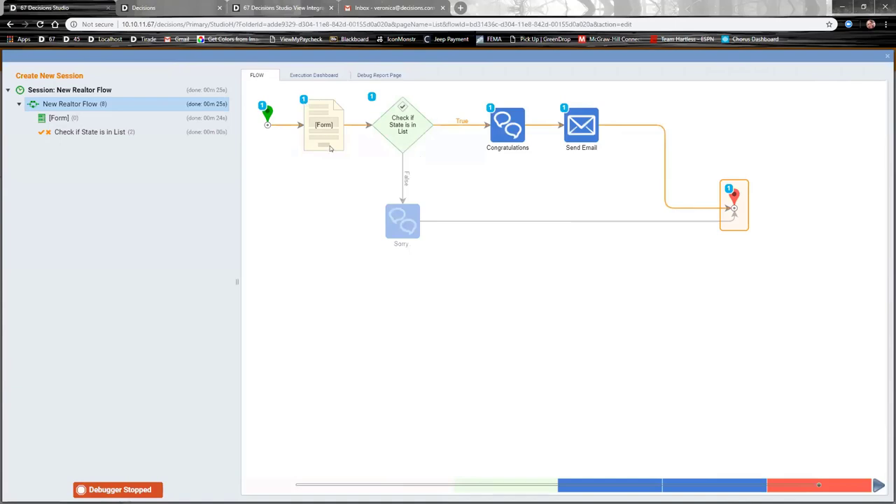
pyautogui.moveTo(330, 147)
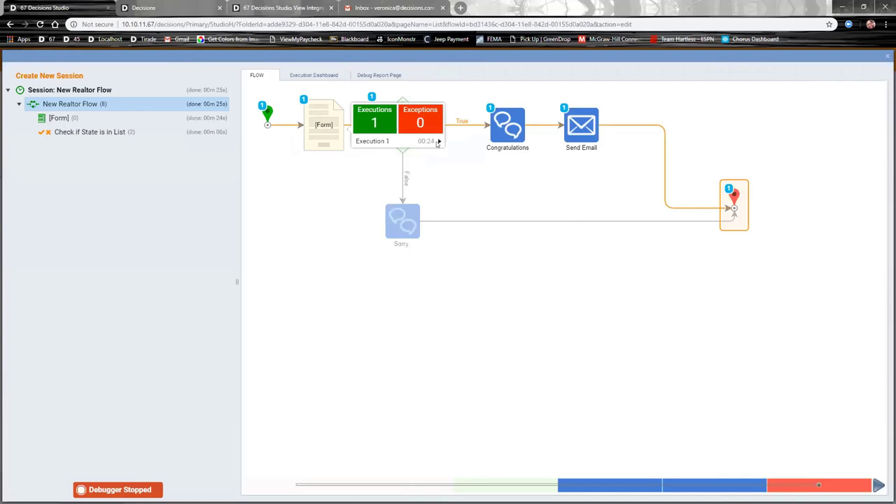
pyautogui.click(436, 143)
pyautogui.click(487, 155)
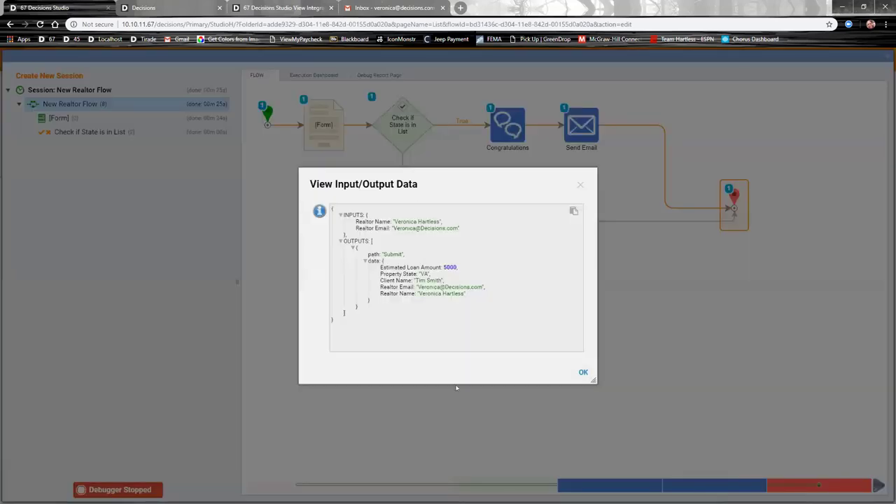
pyautogui.click(580, 185)
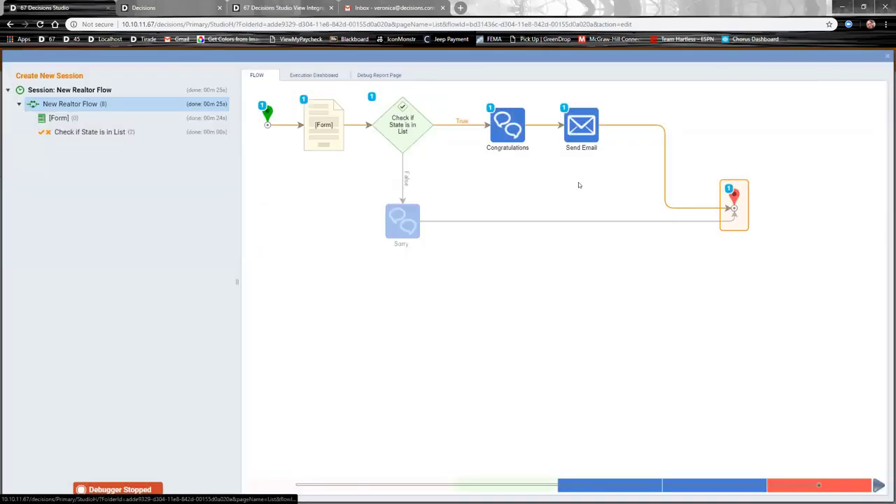
pyautogui.click(408, 7)
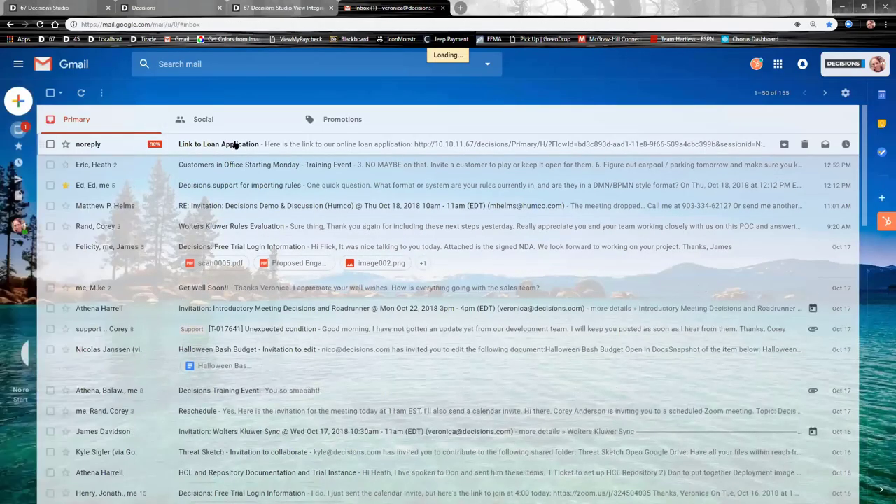
# Step: Open the Link to Loan Application email, test its link with zip 23320, then close the form
pyautogui.click(234, 144)
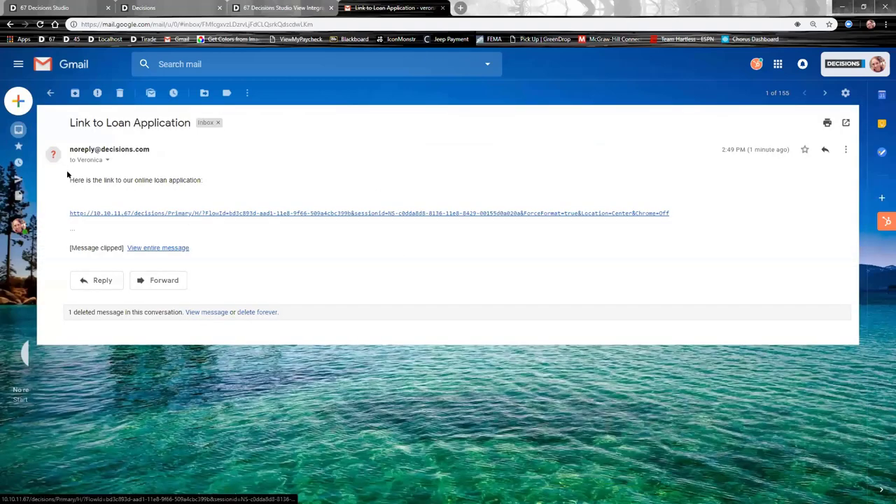
pyautogui.click(177, 213)
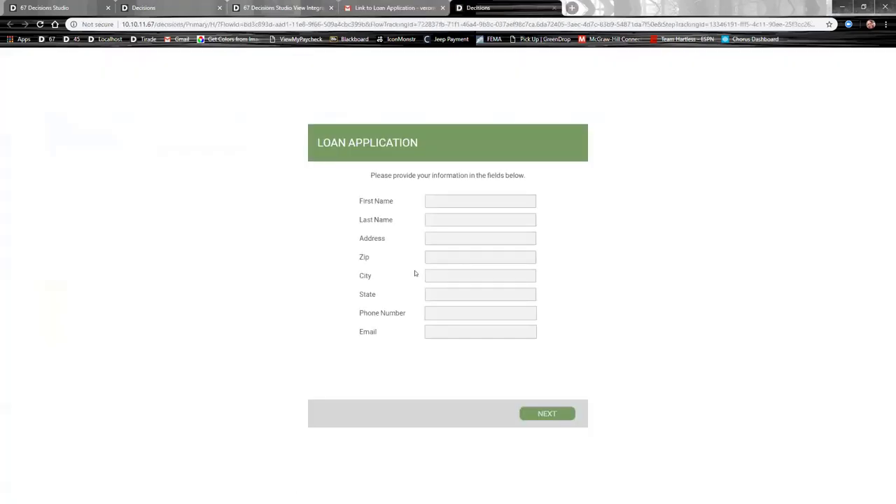
pyautogui.click(460, 257)
pyautogui.write('23320')
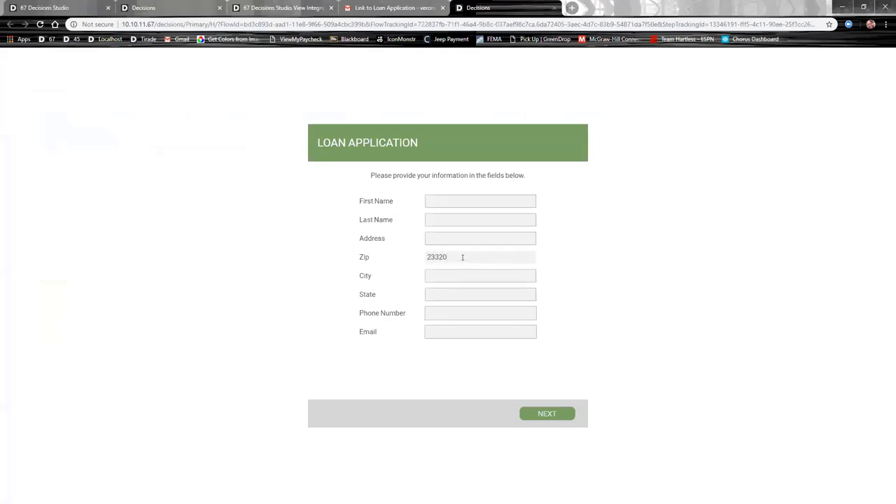
pyautogui.press('Tab')
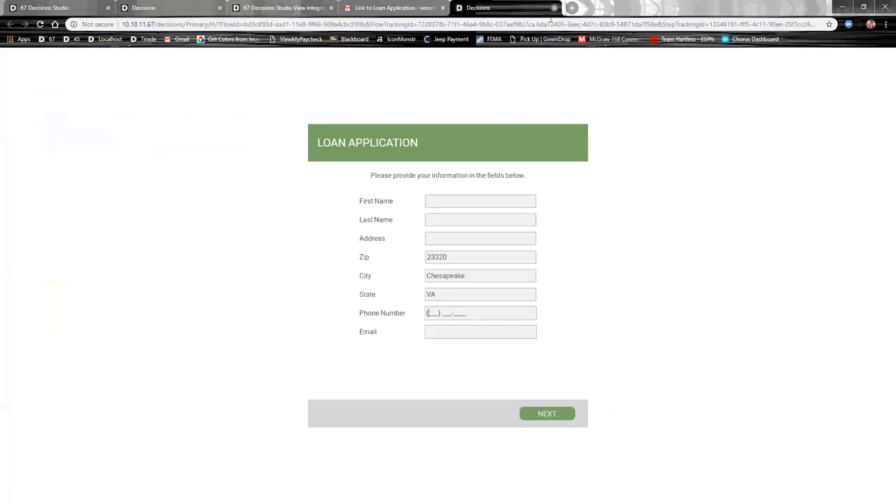
pyautogui.click(554, 8)
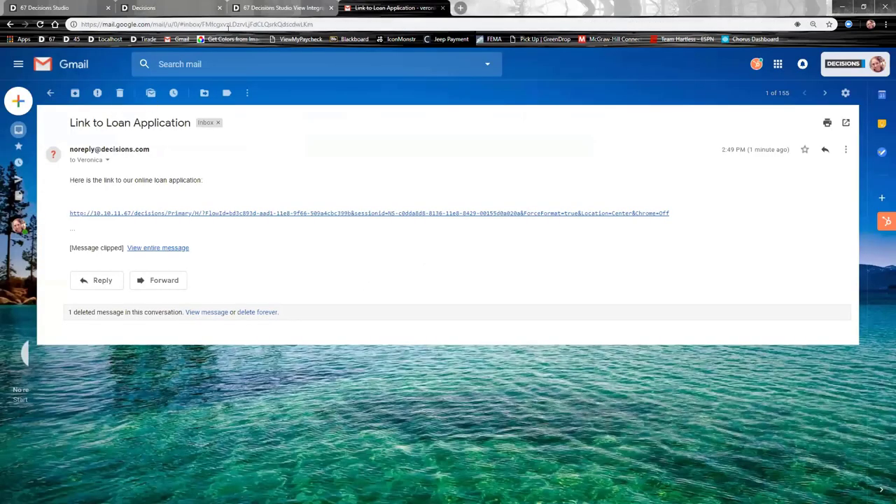
pyautogui.click(68, 5)
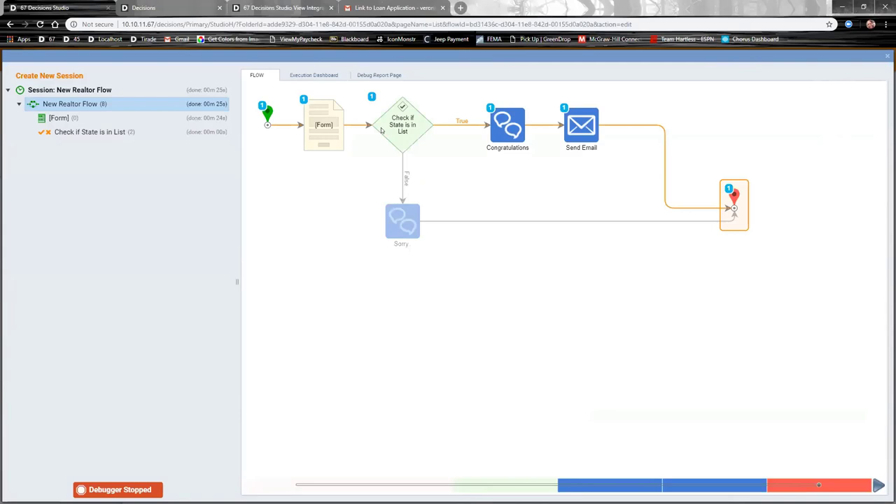
# Step: Close the debugger to return to the New Realtor Flow designer
pyautogui.click(887, 55)
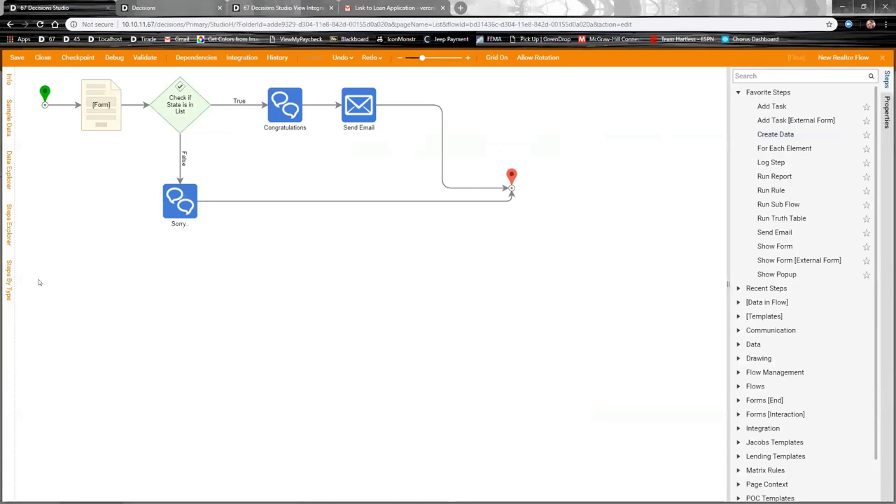
# Step: Save and close New Realtor Flow, then open Loan Approval Flow from Lending Library > Flows
pyautogui.click(42, 58)
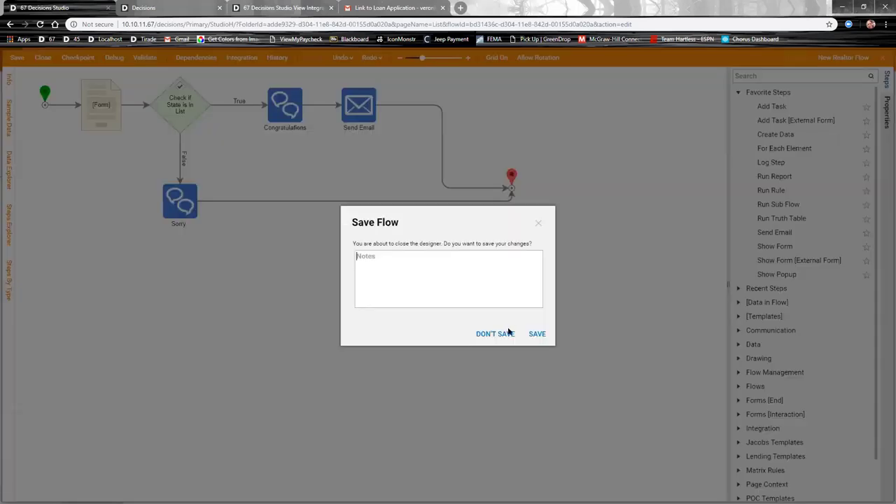
pyautogui.click(537, 334)
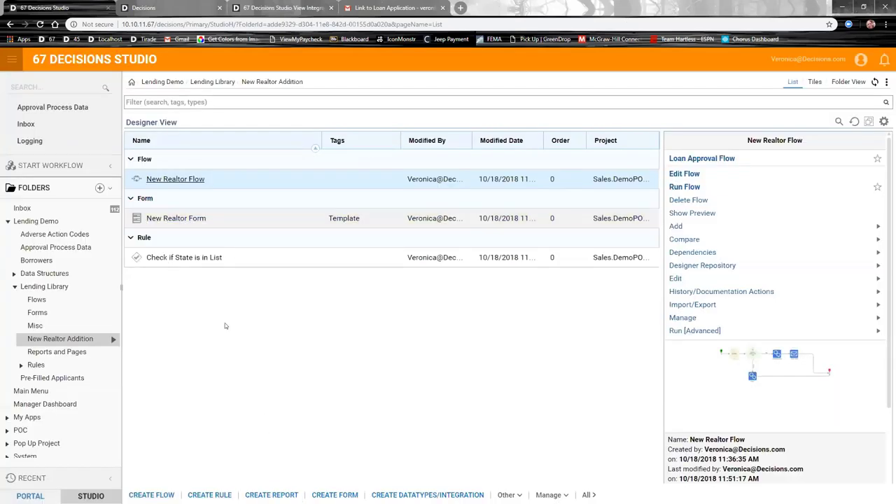
pyautogui.click(32, 299)
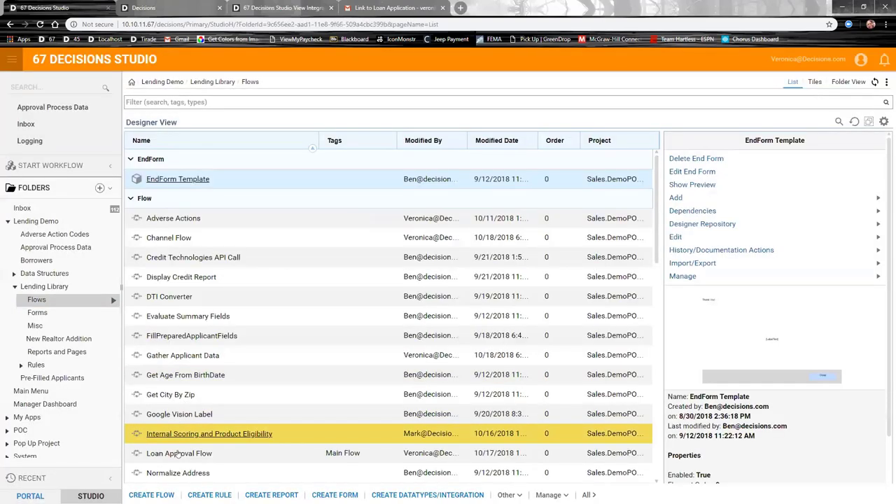
pyautogui.click(180, 453)
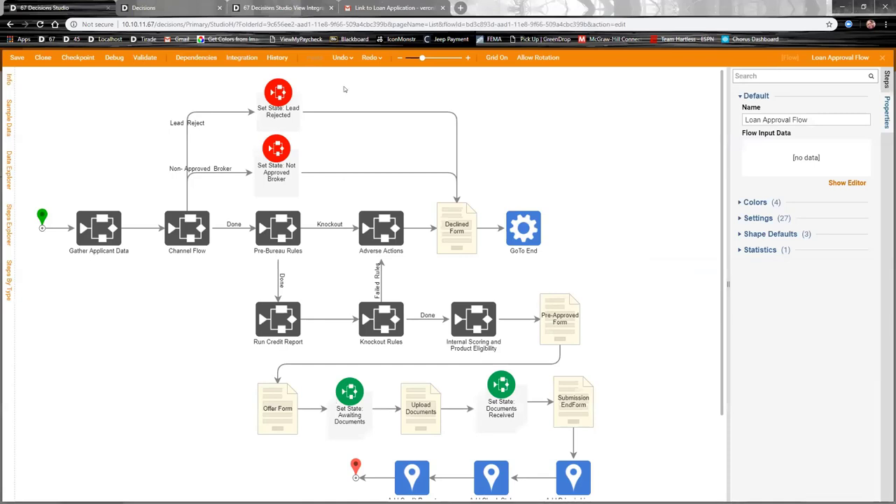
# Step: Add a 'Run New Realtor Flow' sub-flow step after Set State: Lead Rejected, calling New Realtor Flow
pyautogui.moveTo(426, 117)
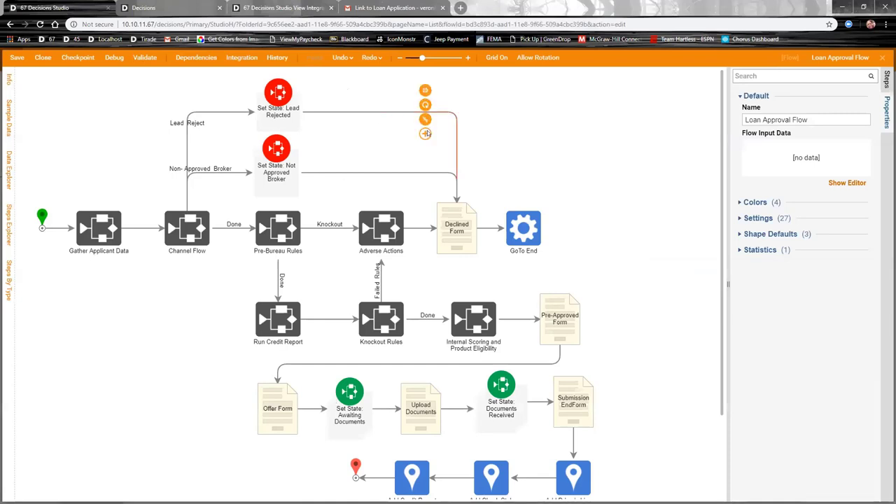
pyautogui.click(424, 133)
pyautogui.click(379, 282)
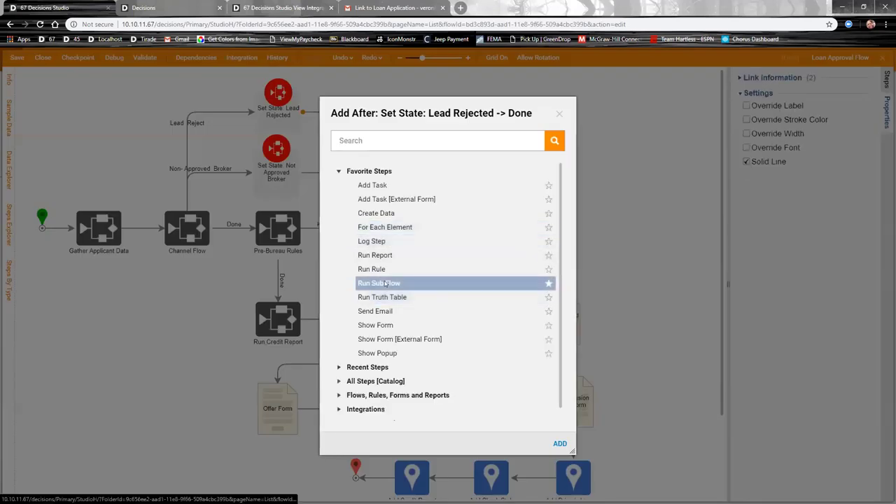
pyautogui.write('Run New ')
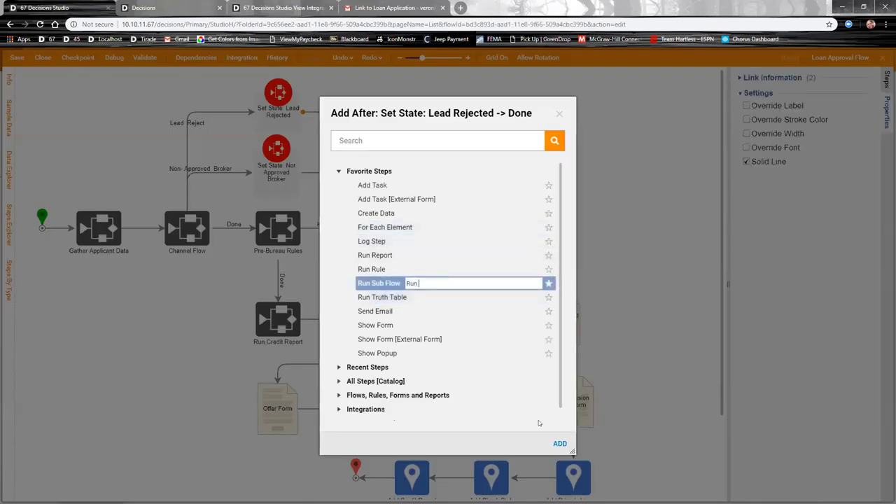
pyautogui.write('Realtor Flow')
pyautogui.click(560, 443)
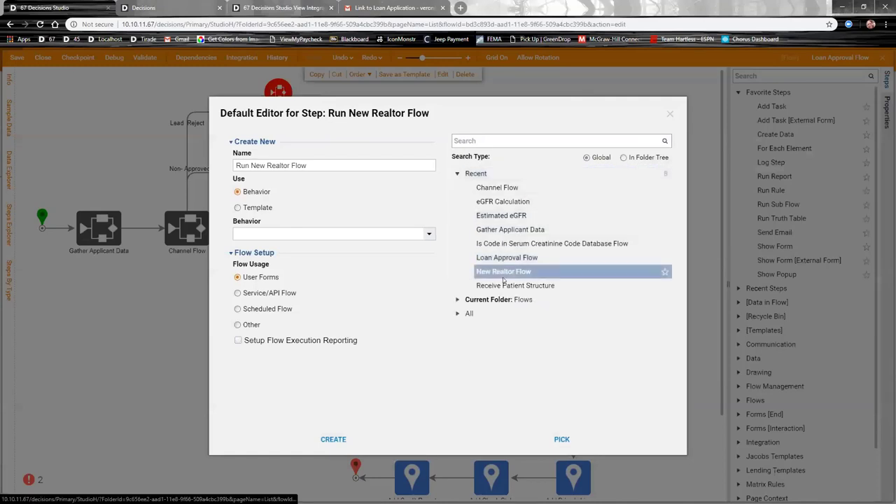
pyautogui.click(504, 273)
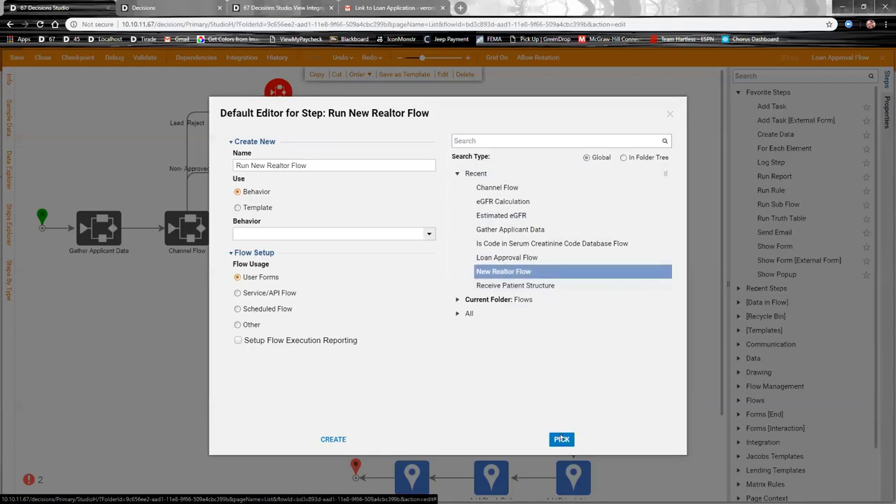
pyautogui.click(559, 439)
# Step: Place the Run New Realtor Flow step beside Lead Rejected and connect its Done outcome to GoTo End
pyautogui.moveTo(450, 143); pyautogui.dragTo(379, 98)
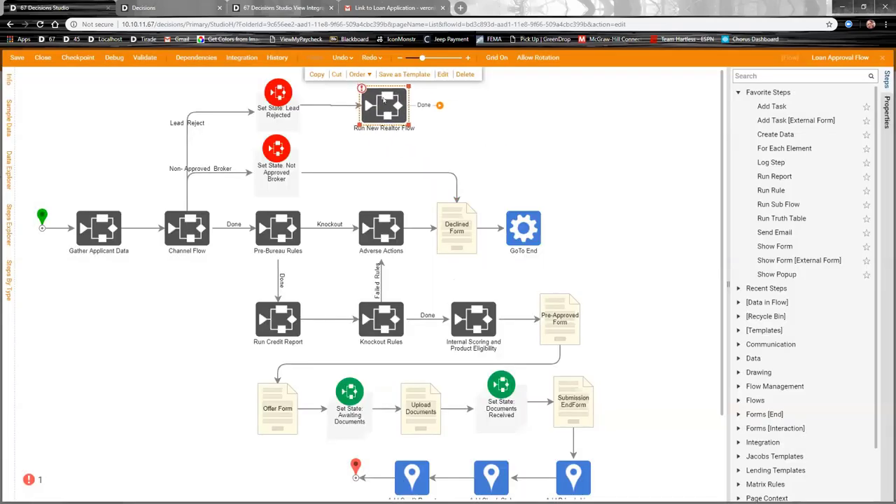
pyautogui.moveTo(439, 106); pyautogui.dragTo(530, 217)
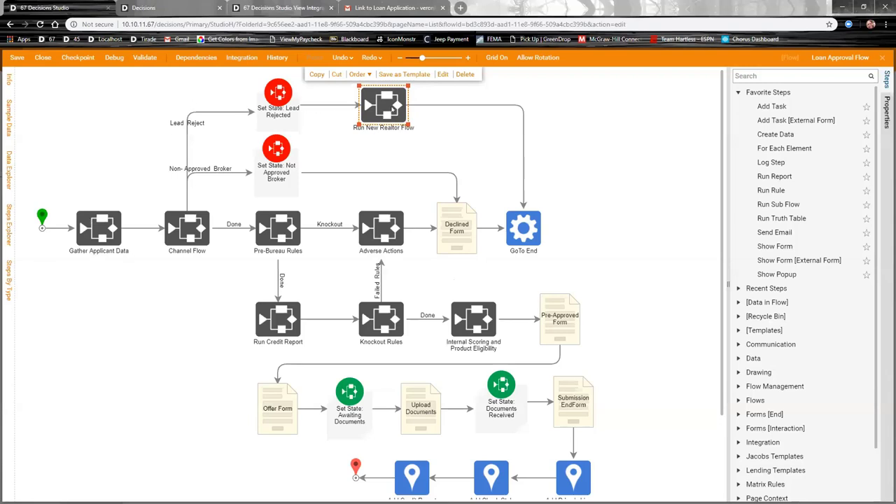
pyautogui.click(579, 147)
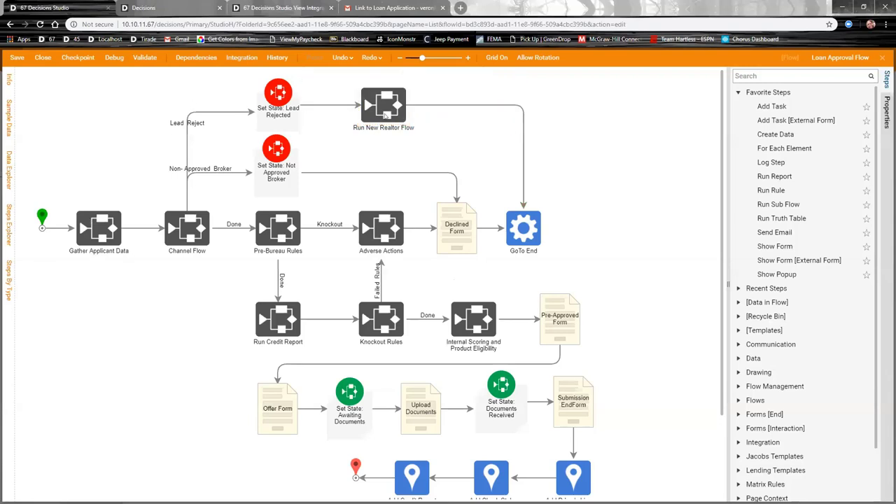
pyautogui.click(378, 115)
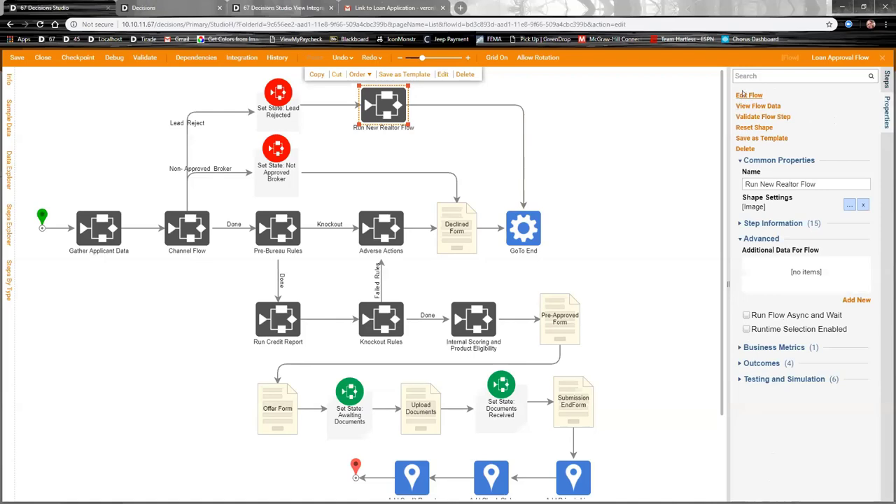
# Step: Open the called New Realtor Flow, then close it and Loan Approval Flow without saving
pyautogui.click(749, 95)
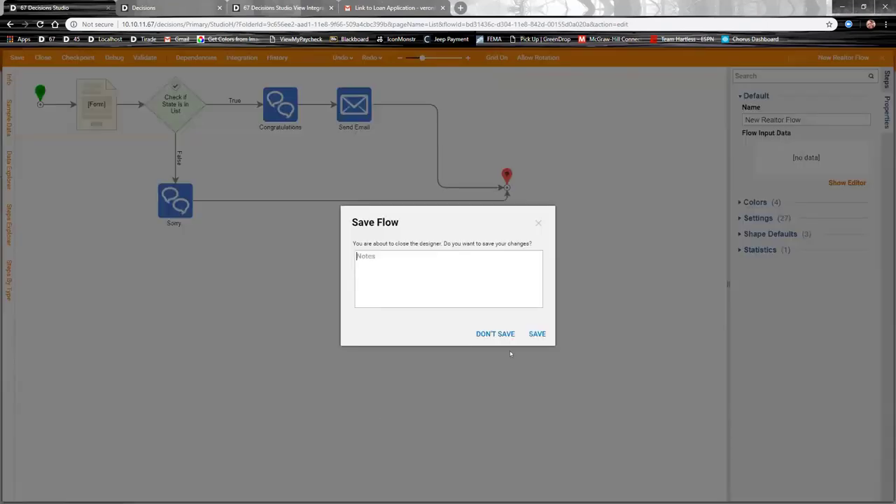
pyautogui.click(494, 333)
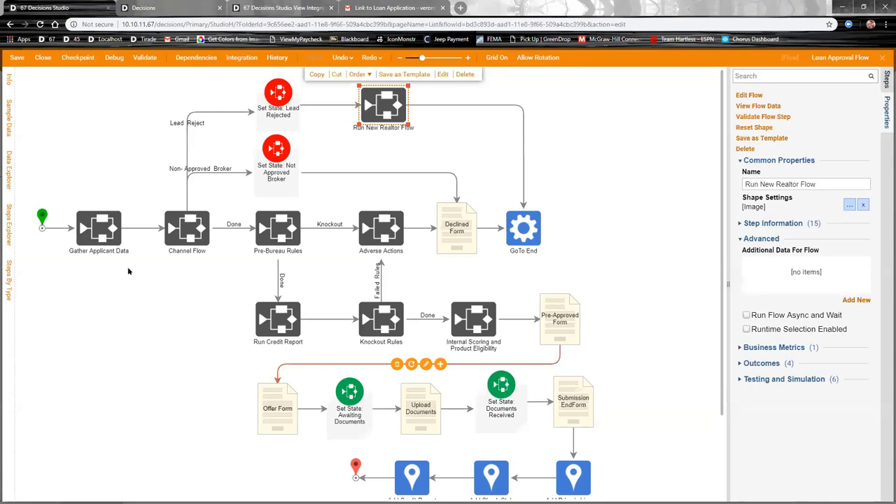
pyautogui.click(42, 57)
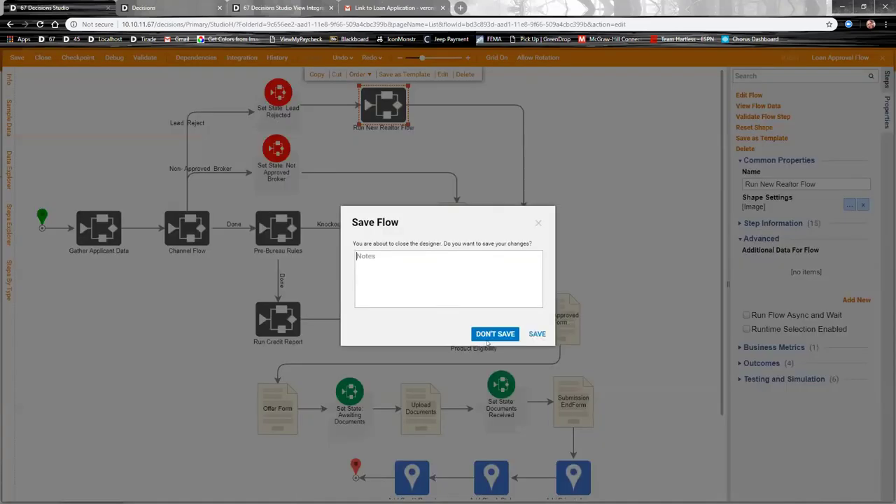
pyautogui.click(495, 333)
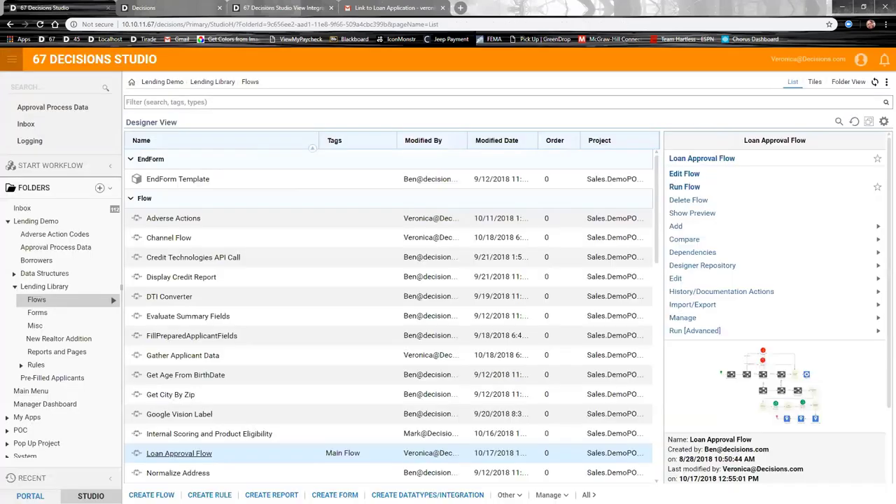